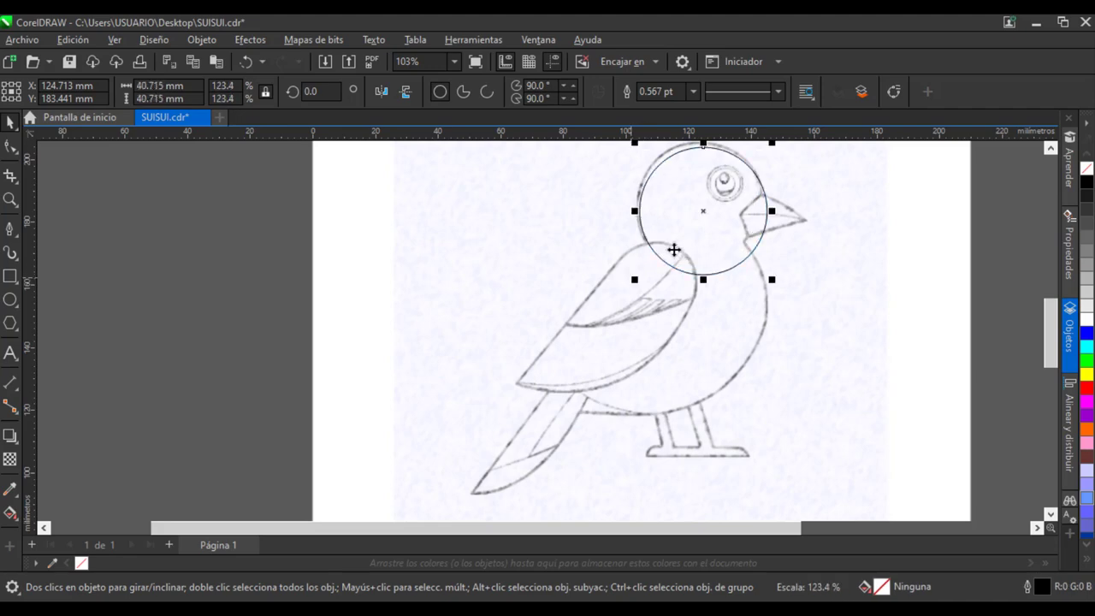
Fit the circle over the sketched head and trace a rough closed straight-sided outline of the body and tail with the Pen tool.
{"action": "left_click_drag", "start_coordinate": [717, 188], "coordinate": [712, 182]}
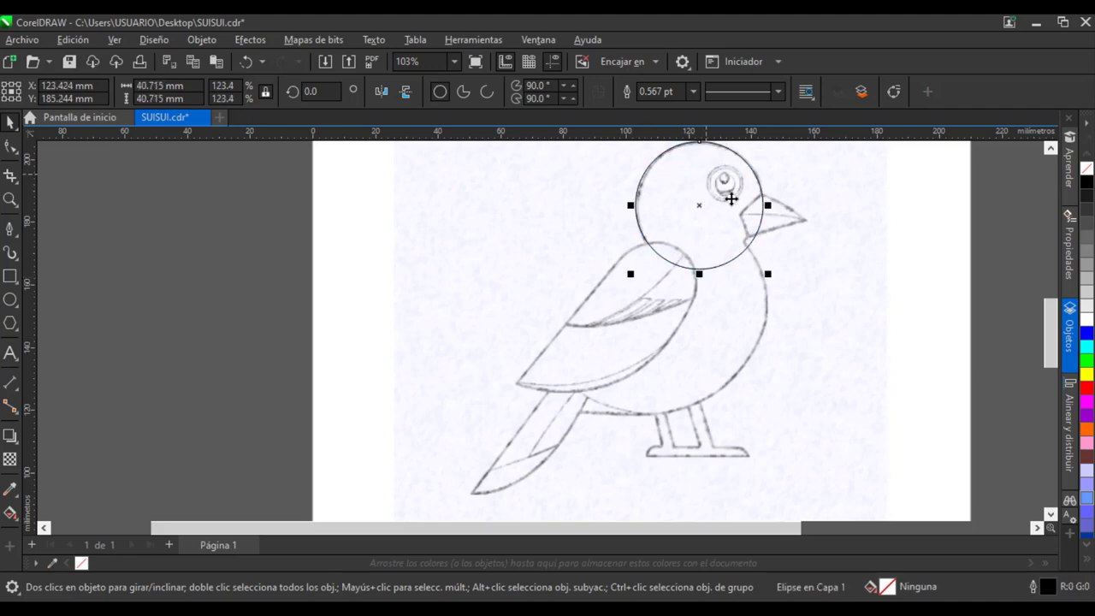
{"action": "left_click", "coordinate": [10, 228]}
{"action": "left_click", "coordinate": [470, 494]}
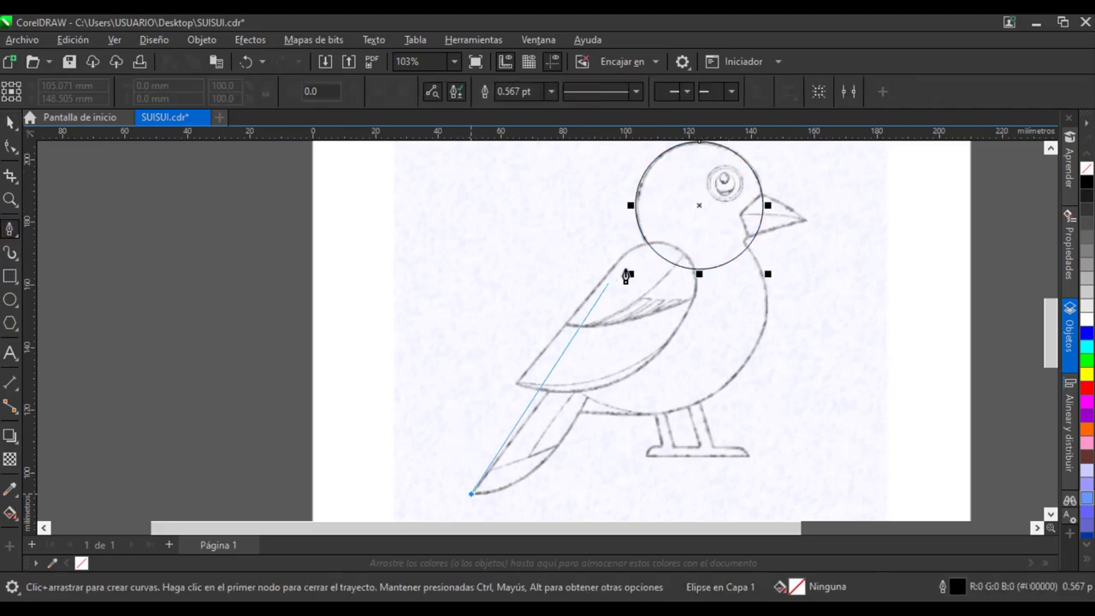
{"action": "left_click", "coordinate": [688, 205]}
{"action": "left_click", "coordinate": [748, 247]}
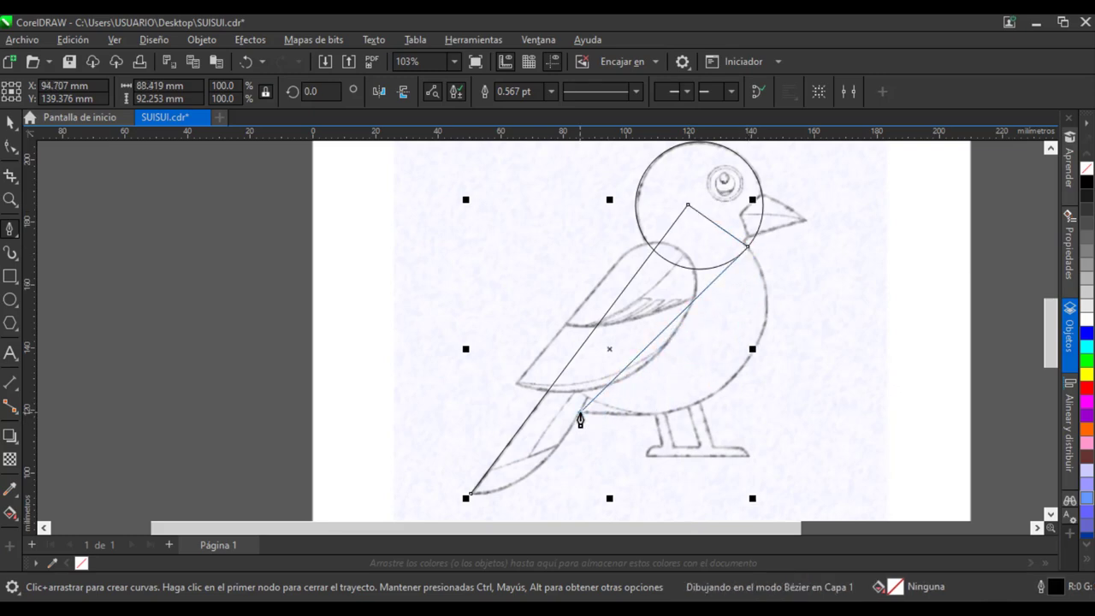
{"action": "left_click", "coordinate": [470, 496]}
Select all nodes of the body outline and convert its straight segments to curves.
{"action": "left_click", "coordinate": [12, 147]}
{"action": "left_click_drag", "start_coordinate": [385, 164], "coordinate": [660, 387]}
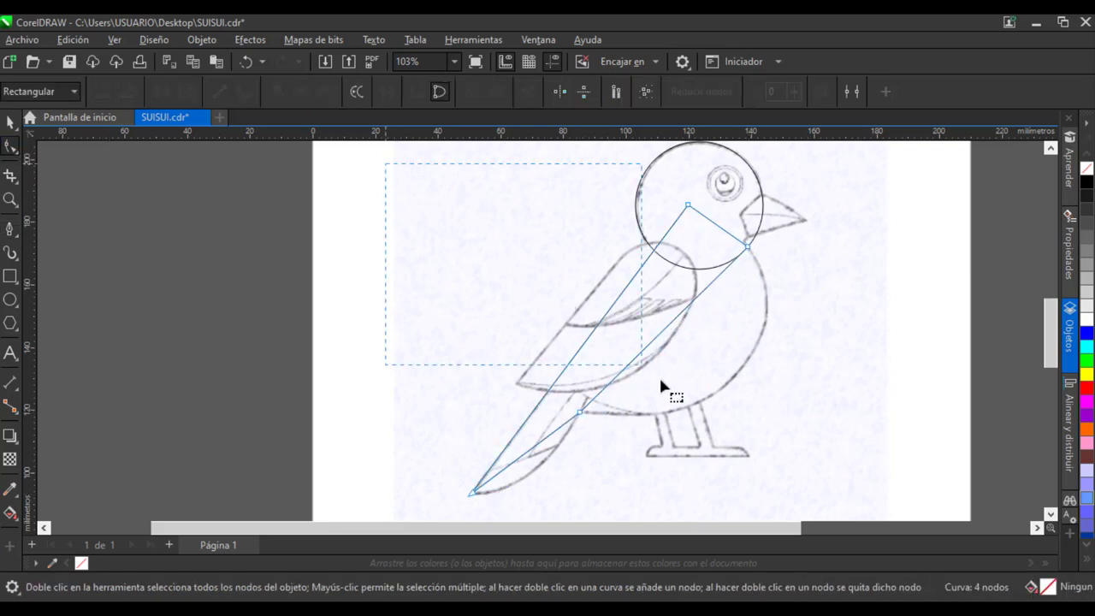
{"action": "left_click_drag", "start_coordinate": [778, 498], "coordinate": [779, 498]}
{"action": "left_click", "coordinate": [245, 93]}
Bend the underside of the tail and the belly to follow the sketch, adding a node on the lower belly.
{"action": "left_click_drag", "start_coordinate": [529, 452], "coordinate": [539, 469]}
{"action": "left_click_drag", "start_coordinate": [677, 314], "coordinate": [738, 376]}
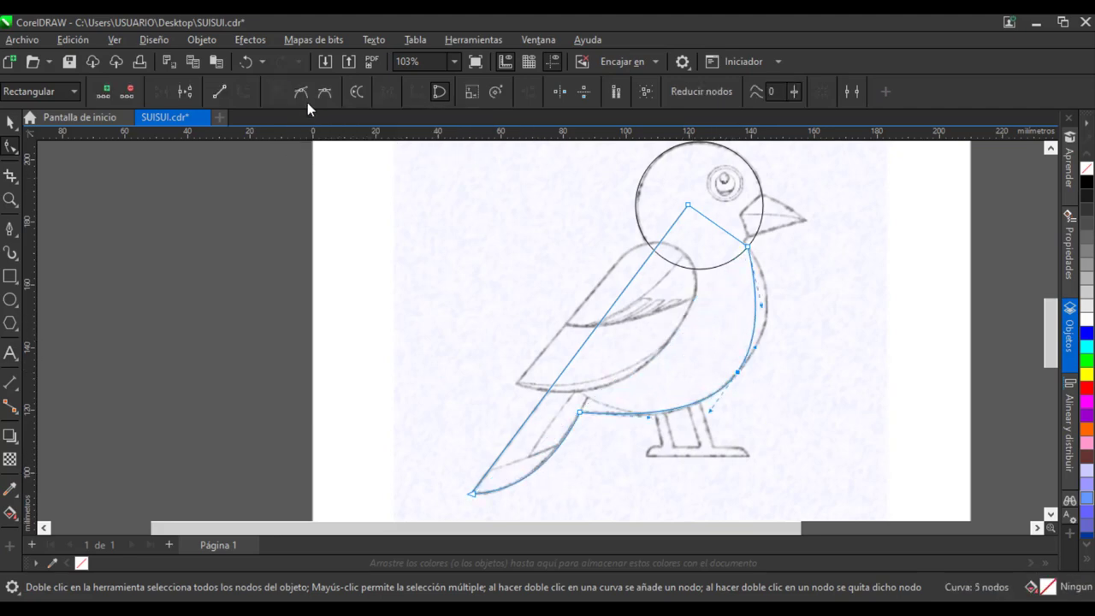
{"action": "left_click", "coordinate": [758, 351]}
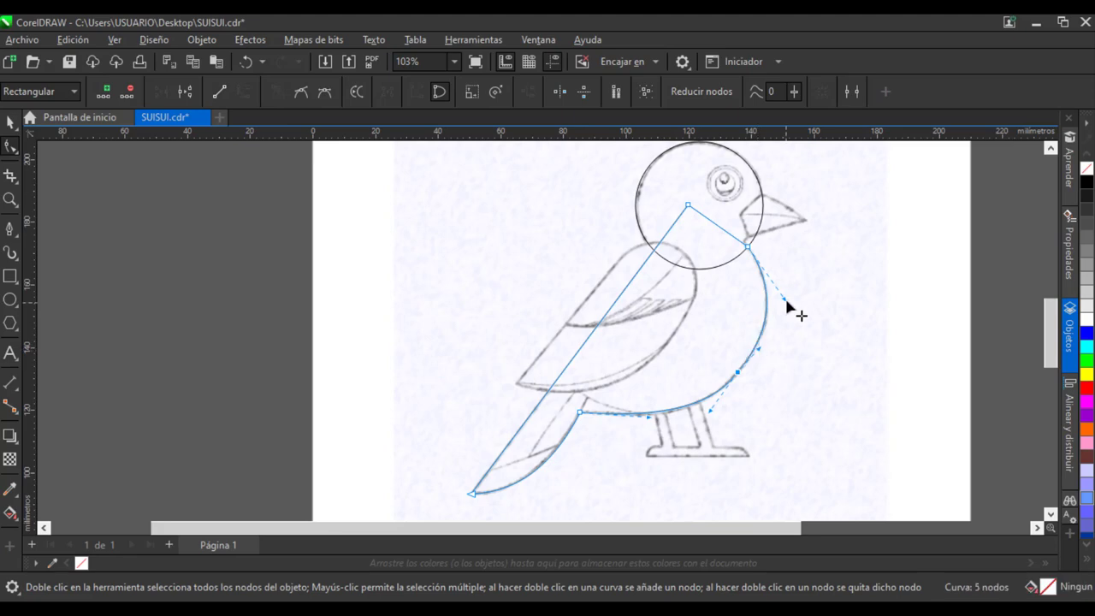
{"action": "scroll", "coordinate": [739, 375], "scroll_direction": "up", "scroll_amount": 3}
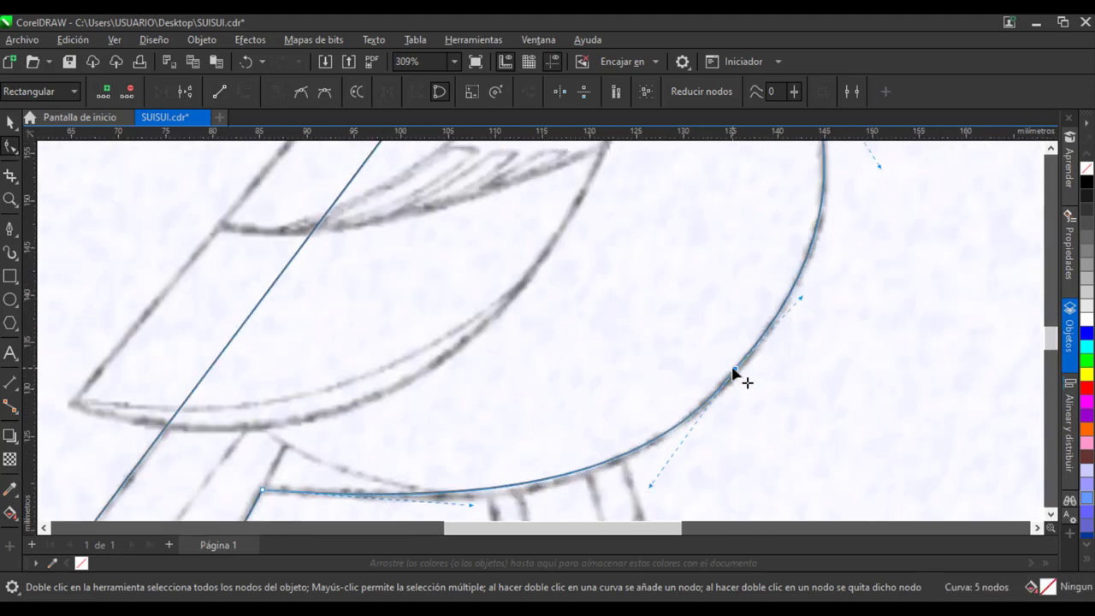
{"action": "left_click_drag", "start_coordinate": [738, 373], "coordinate": [737, 376]}
{"action": "scroll", "coordinate": [728, 384], "scroll_direction": "down", "scroll_amount": 5}
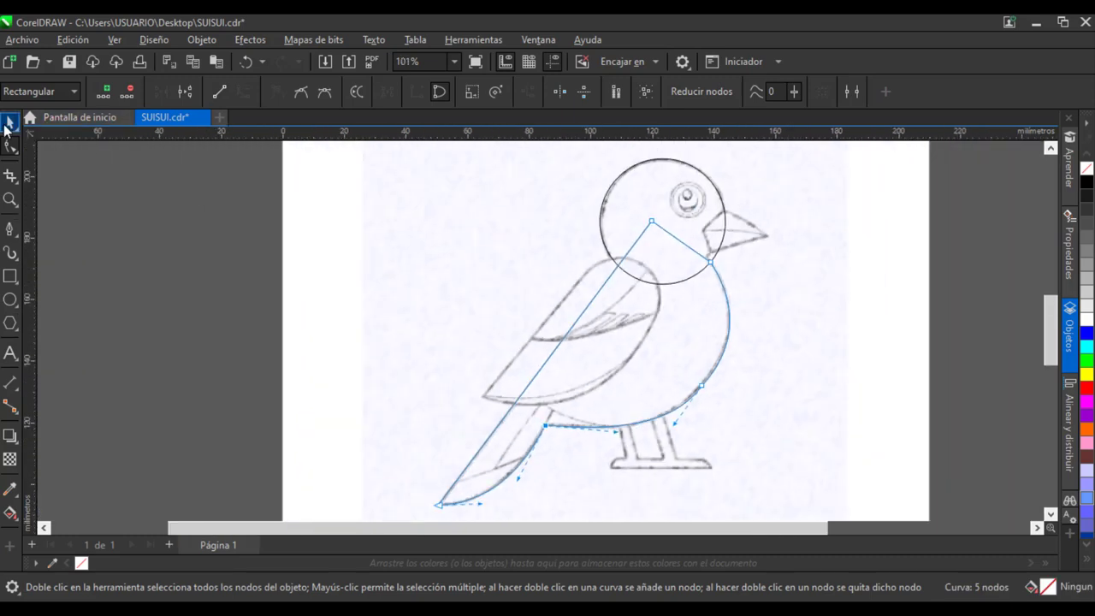
Weld the head circle and the body outline into a single bird silhouette.
{"action": "left_click", "coordinate": [9, 124]}
{"action": "left_click", "coordinate": [676, 195], "text": "shift"}
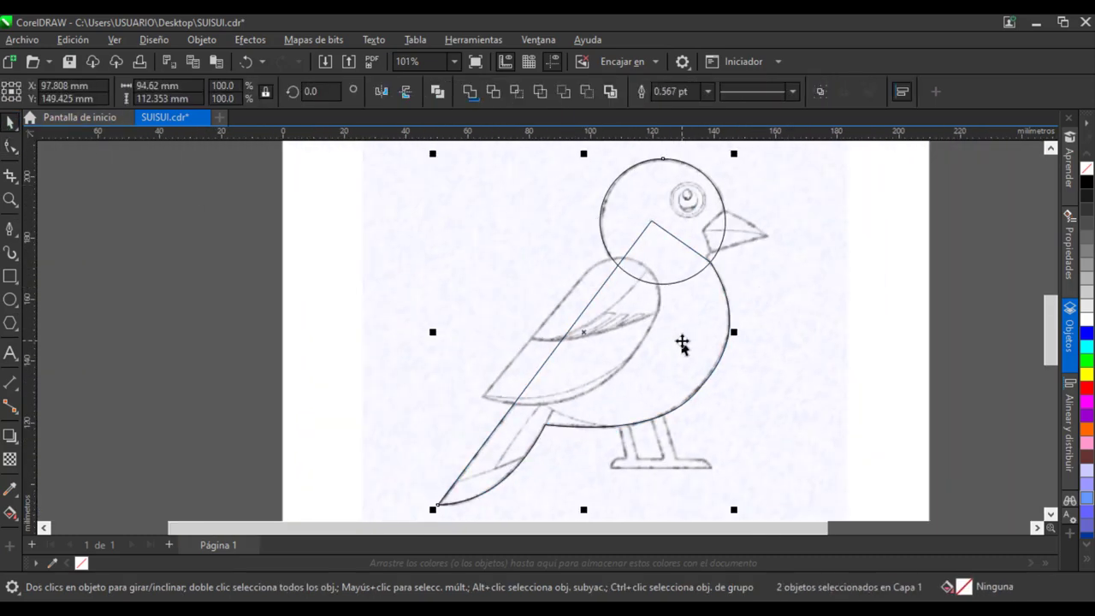
{"action": "left_click", "coordinate": [470, 93]}
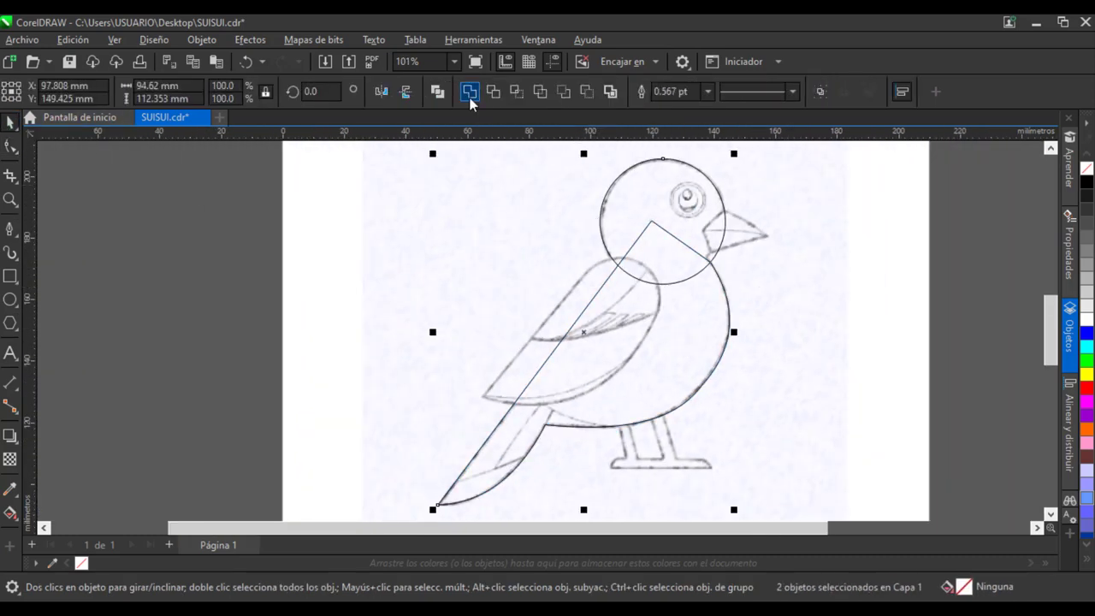
Fill the bird silhouette with the uniform grey-blue RGB 162, 190, 211 and remove its outline.
{"action": "left_click", "coordinate": [1088, 505]}
{"action": "left_click", "coordinate": [1089, 505]}
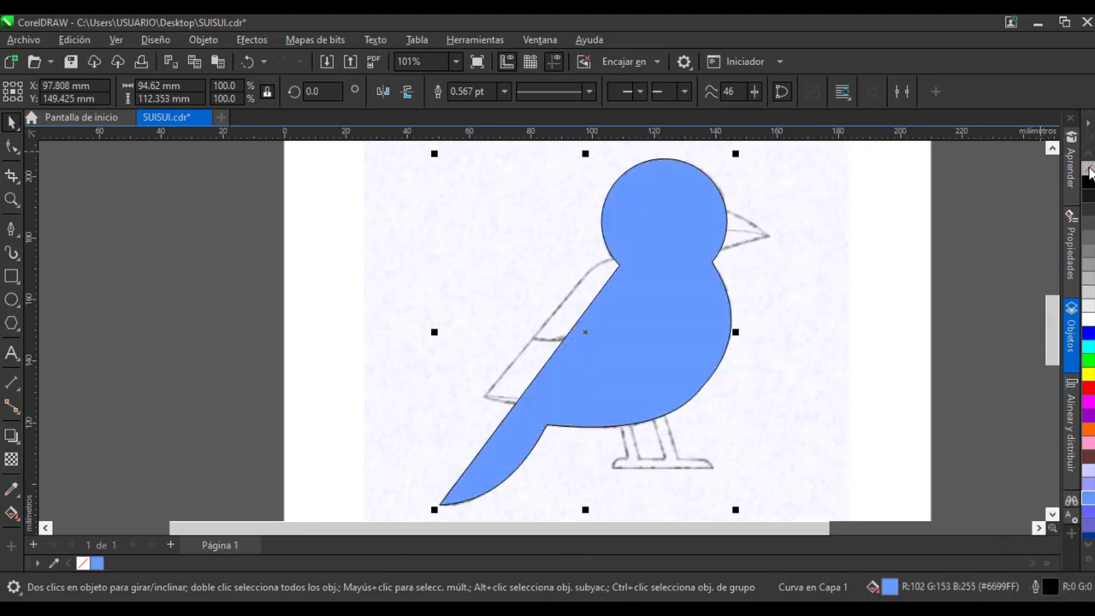
{"action": "left_click", "coordinate": [12, 513]}
{"action": "left_click", "coordinate": [214, 92]}
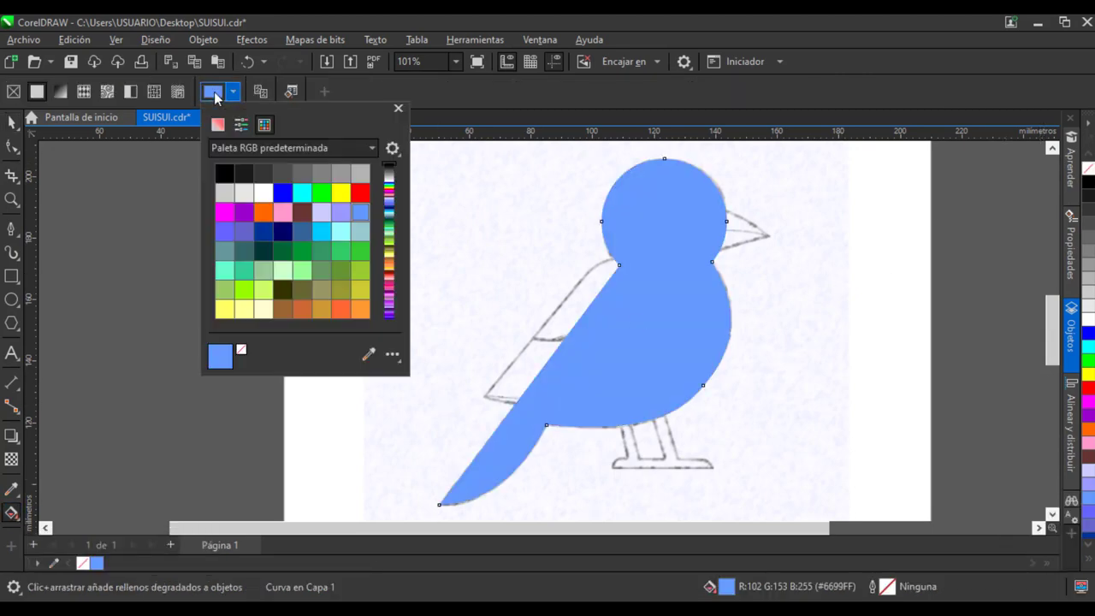
{"action": "left_click", "coordinate": [217, 125]}
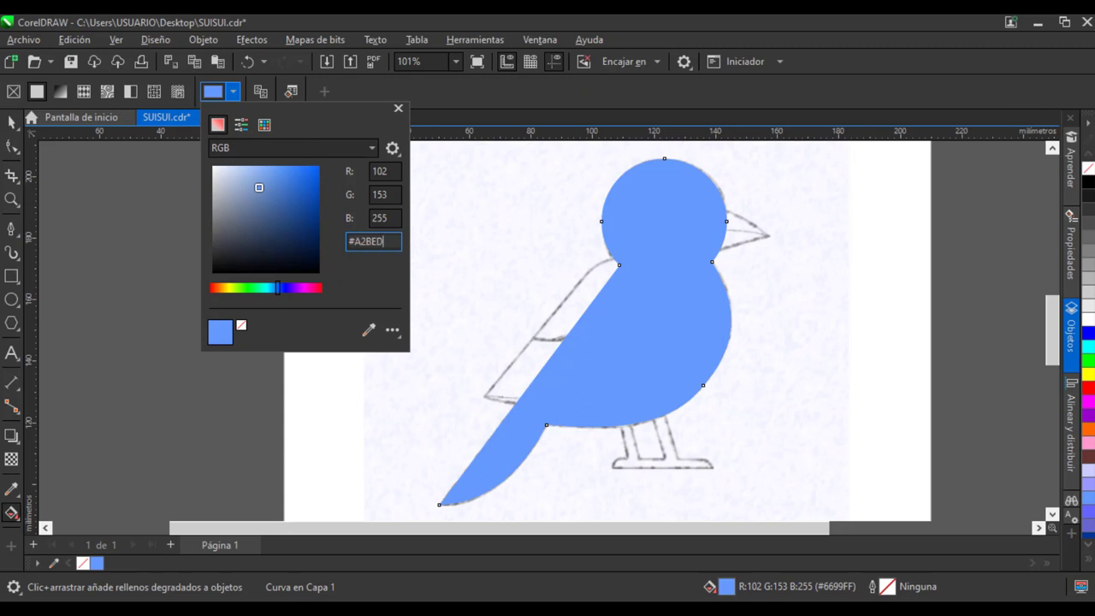
{"action": "key", "text": "Return"}
{"action": "left_click", "coordinate": [120, 342]}
Apply a uniform transparency of 60 to the bird silhouette so the sketch underneath can be traced.
{"action": "left_click", "coordinate": [12, 459]}
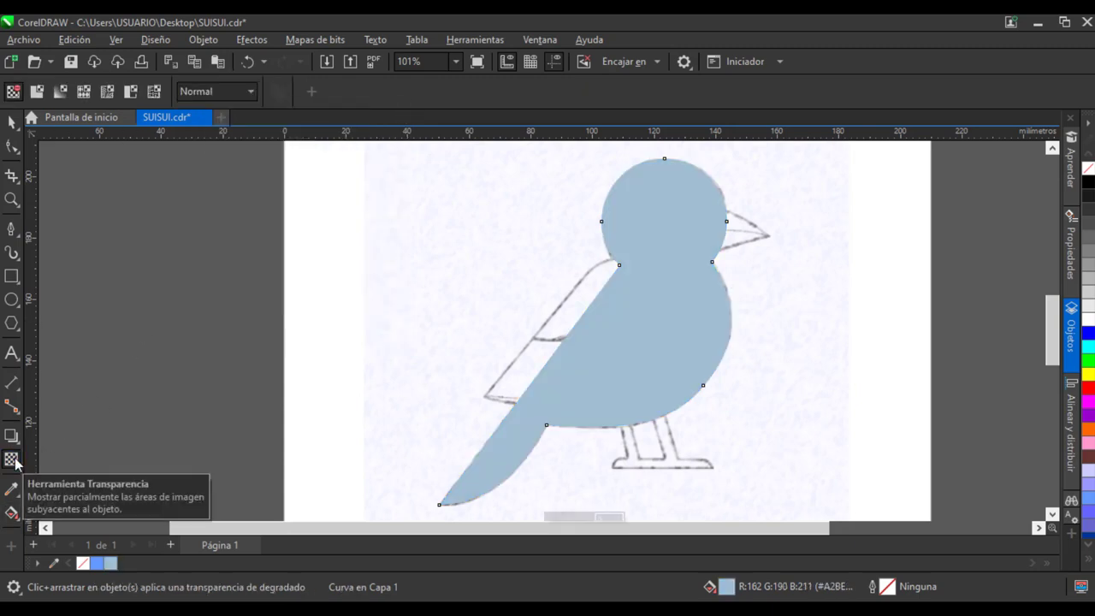
{"action": "left_click_drag", "start_coordinate": [1053, 354], "coordinate": [1053, 357]}
{"action": "left_click_drag", "start_coordinate": [552, 506], "coordinate": [575, 506]}
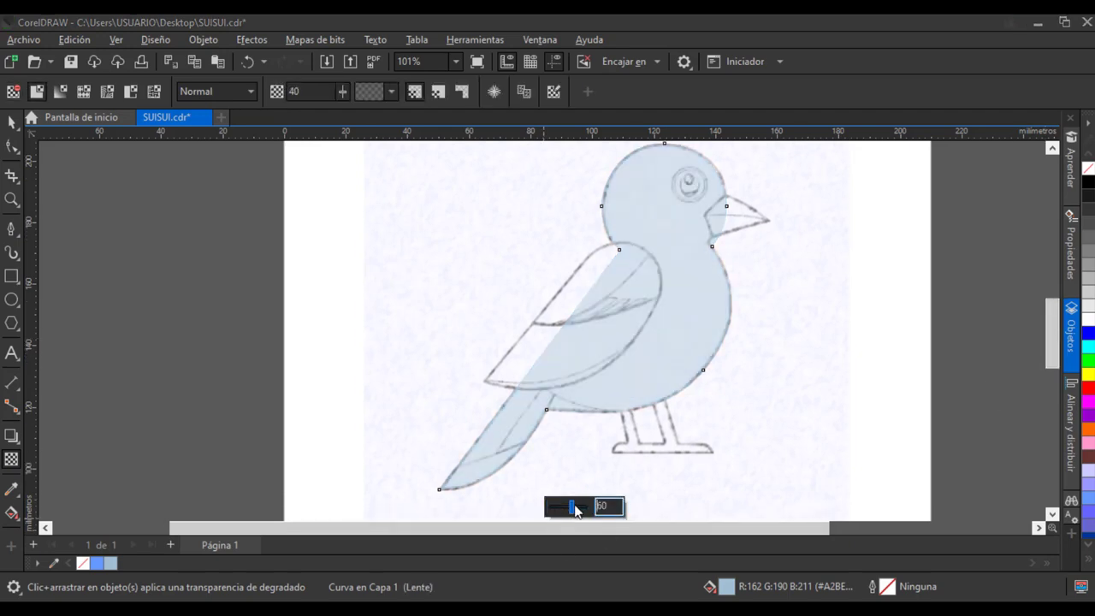
Trace the beak as a closed four-node outline with the Pen tool, curving its upper edge.
{"action": "left_click", "coordinate": [11, 229]}
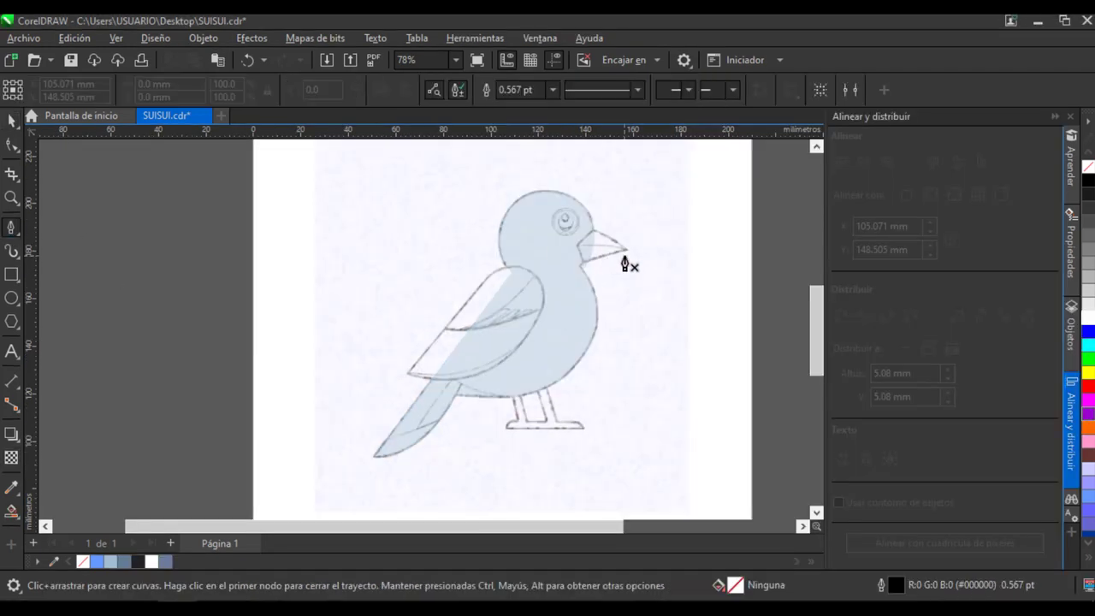
{"action": "left_click", "coordinate": [593, 232]}
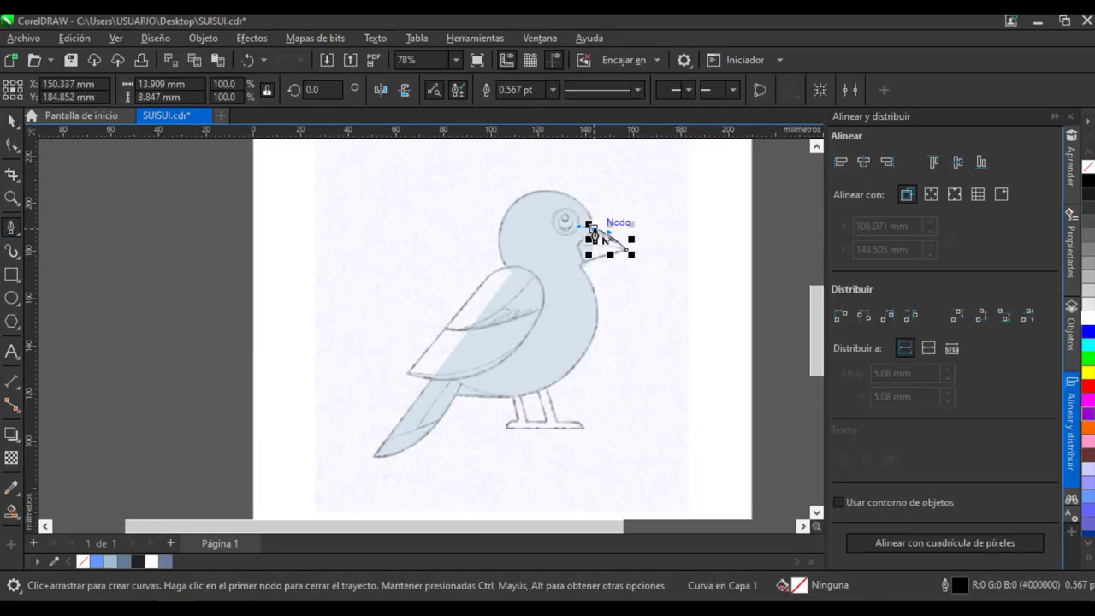
{"action": "left_click", "coordinate": [586, 265]}
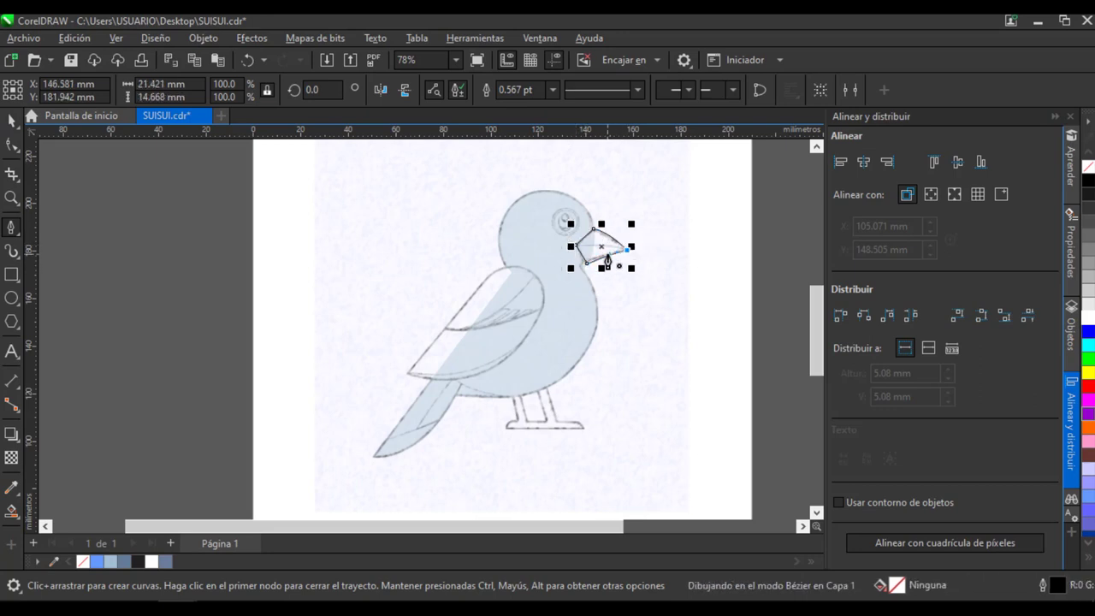
{"action": "key", "text": "z"}
{"action": "left_click_drag", "start_coordinate": [607, 257], "coordinate": [556, 216]}
Convert the beak outline's segments to curves and adjust its nodes and handles to match the sketched beak.
{"action": "double_click", "coordinate": [11, 145]}
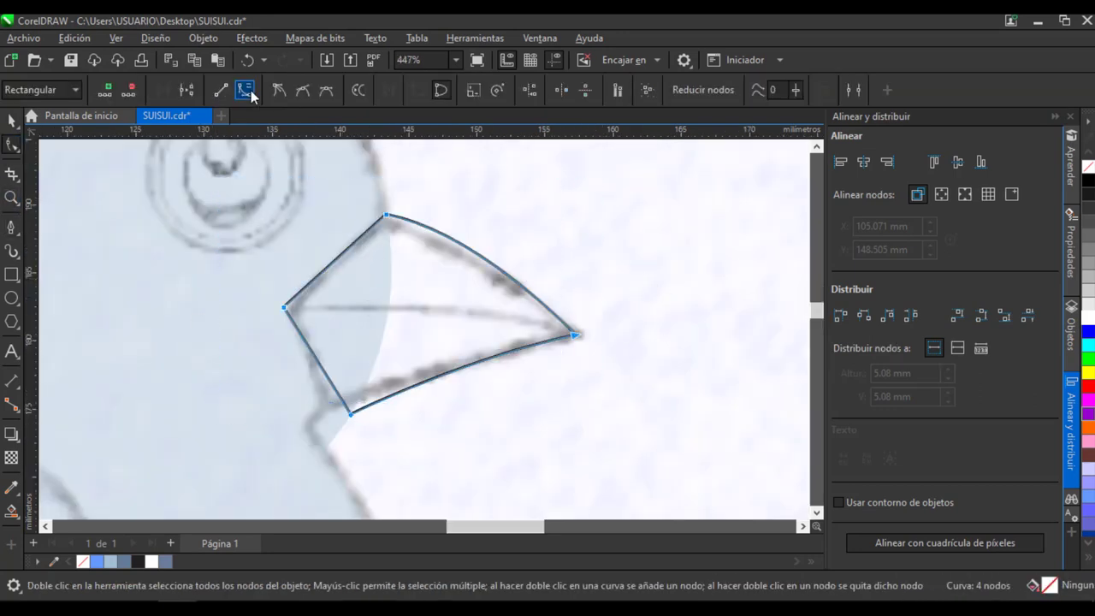
{"action": "left_click_drag", "start_coordinate": [349, 413], "coordinate": [391, 386]}
{"action": "left_click_drag", "start_coordinate": [386, 214], "coordinate": [387, 219]}
{"action": "left_click_drag", "start_coordinate": [485, 238], "coordinate": [480, 245]}
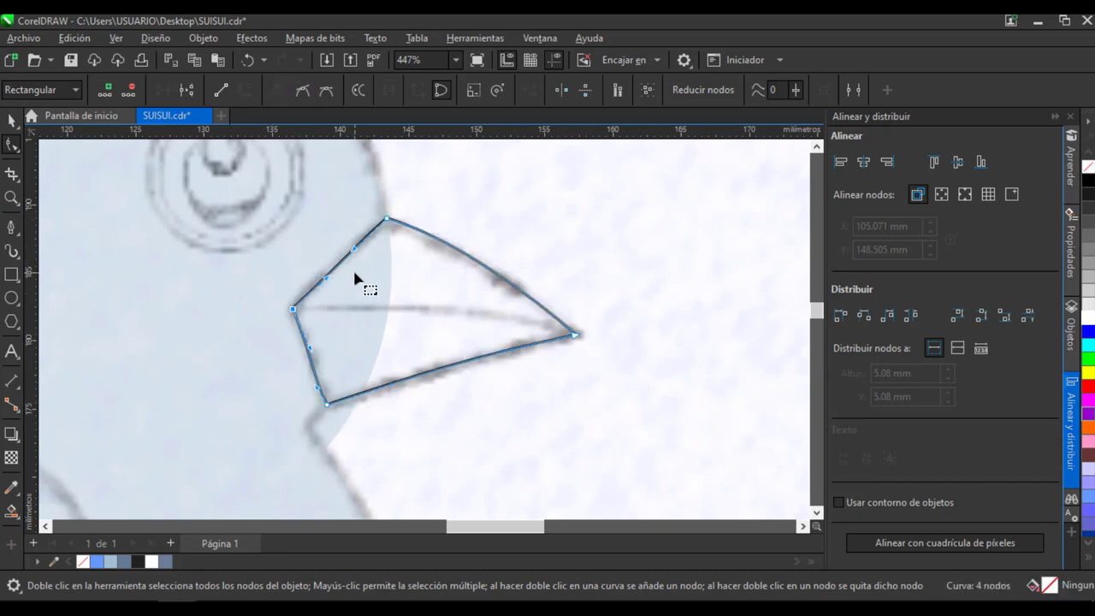
{"action": "scroll", "coordinate": [488, 316], "scroll_direction": "down", "scroll_amount": 1}
{"action": "scroll", "coordinate": [360, 291], "scroll_direction": "up", "scroll_amount": 2}
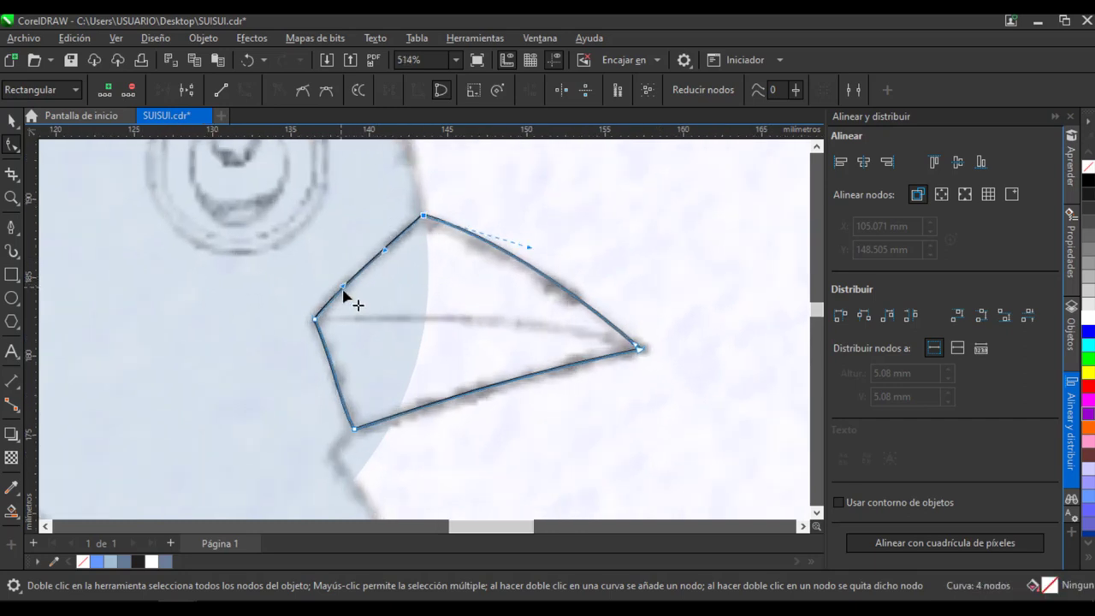
{"action": "key", "text": "space"}
Draw an open curve across the beak through its tip and inner corner, extending past both ends, to divide it into two halves.
{"action": "left_click", "coordinate": [12, 232]}
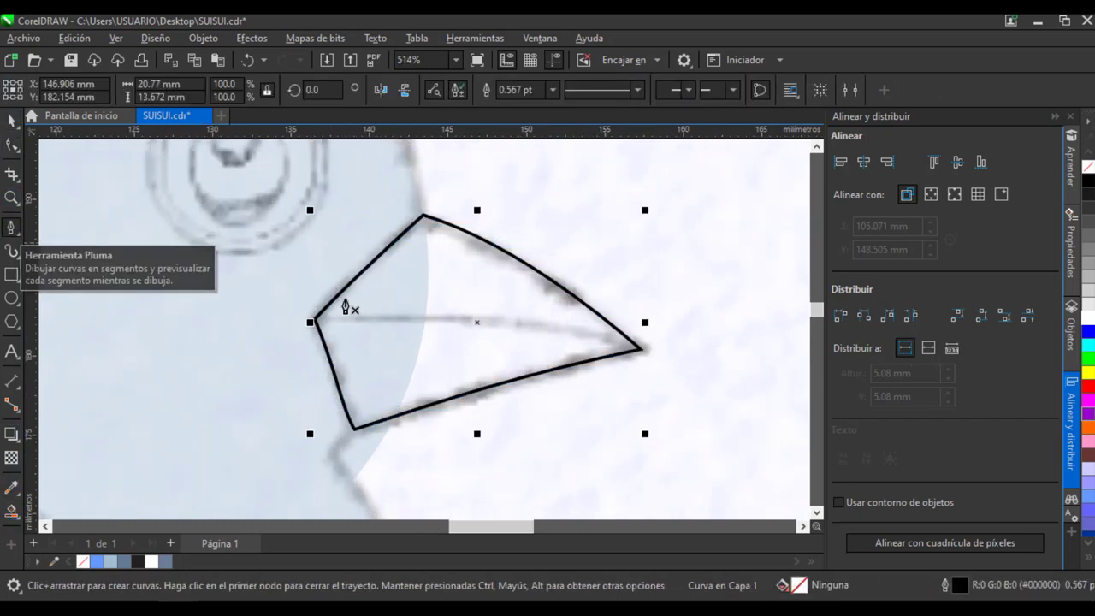
{"action": "left_click", "coordinate": [733, 398]}
{"action": "left_click", "coordinate": [640, 348]}
{"action": "left_click_drag", "start_coordinate": [252, 344], "coordinate": [120, 419]}
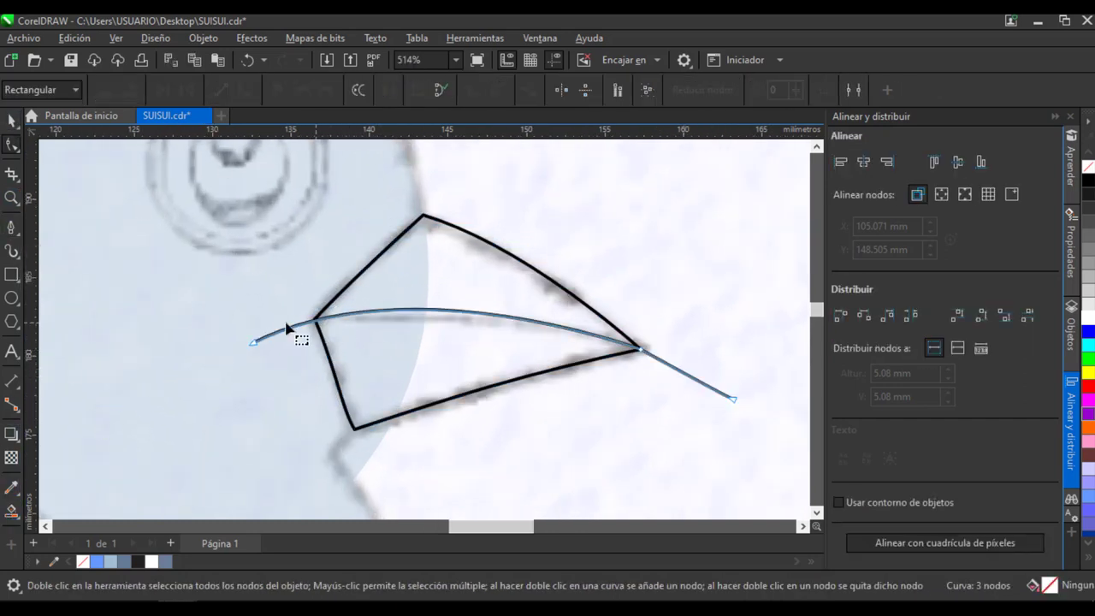
{"action": "key", "text": "space"}
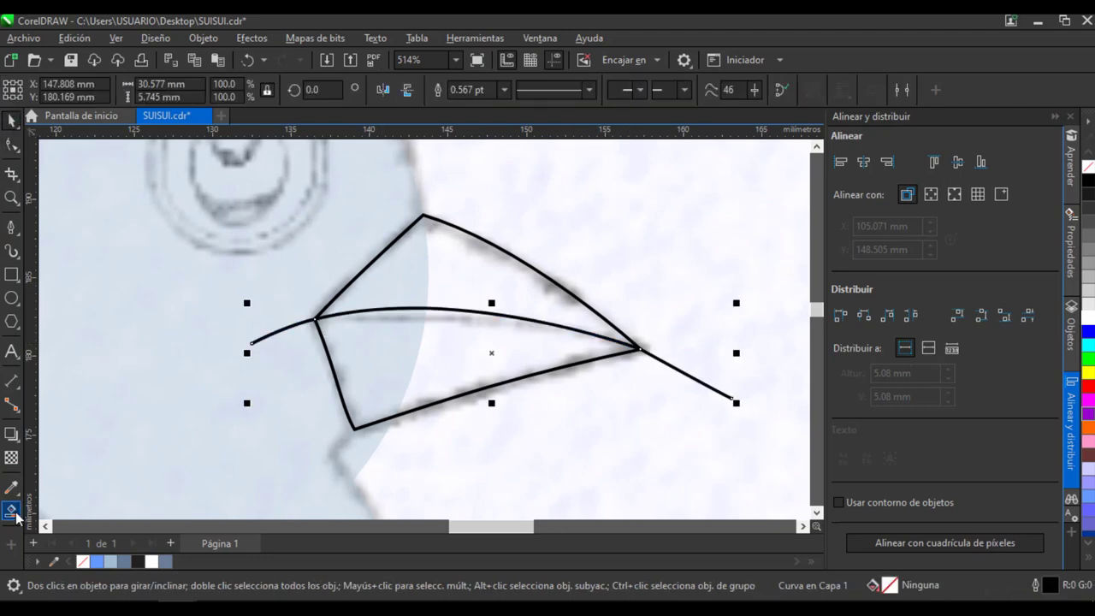
Create the lower half of the beak as one blue-grey shape with Smart Fill and remove the dividing curve.
{"action": "left_click", "coordinate": [11, 510]}
{"action": "left_click", "coordinate": [384, 360]}
{"action": "key", "text": "space"}
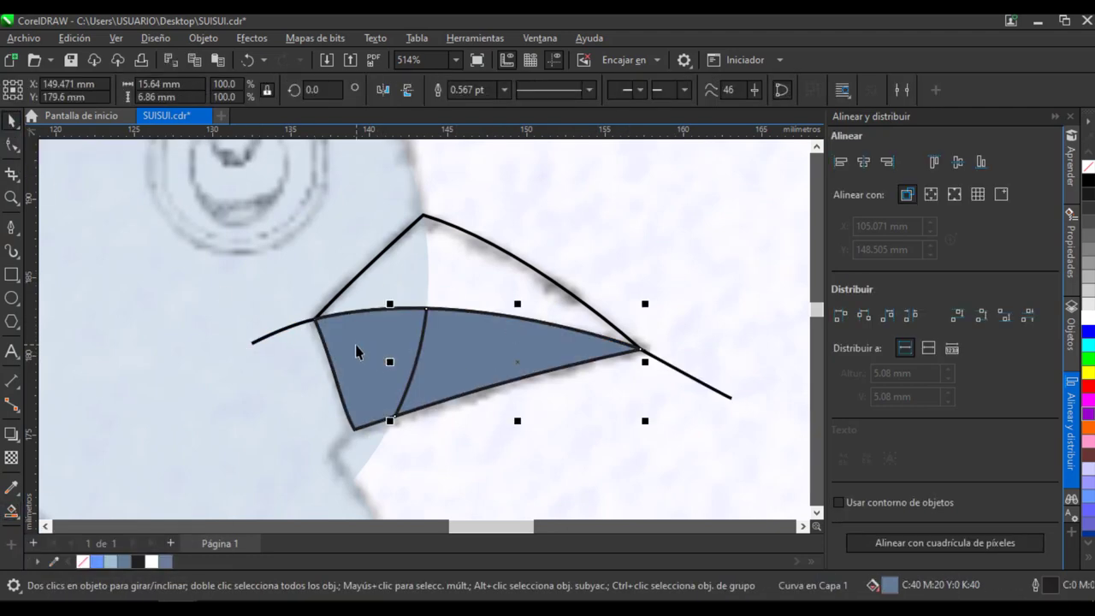
{"action": "left_click", "coordinate": [669, 353]}
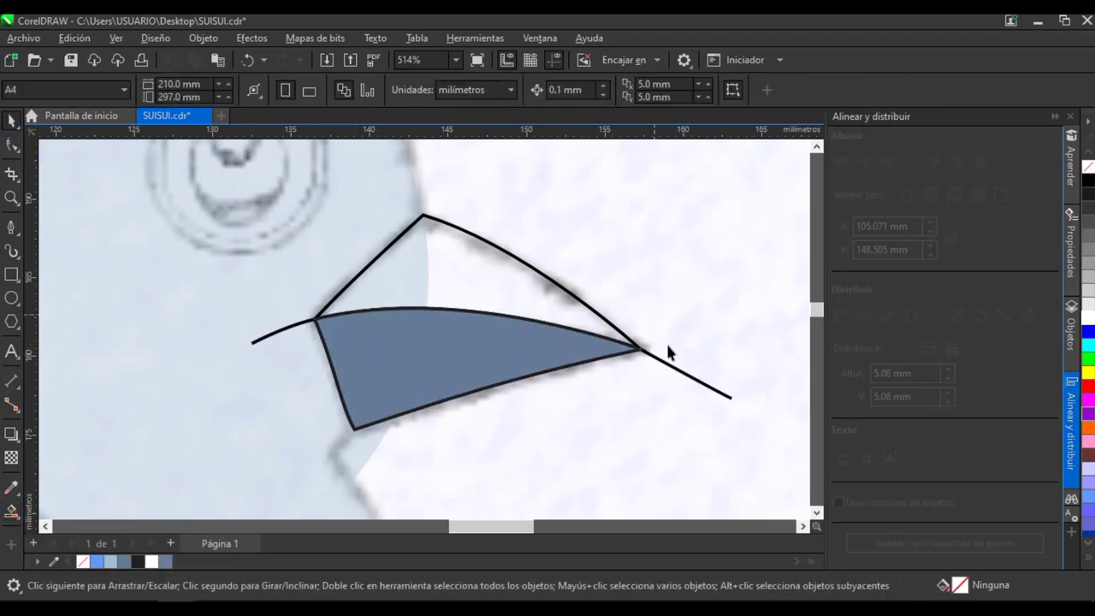
Apply a linear gradient fill along the lower beak half towards the tip, with a light blue end colour.
{"action": "left_click", "coordinate": [22, 524]}
{"action": "left_click", "coordinate": [73, 508]}
{"action": "left_click_drag", "start_coordinate": [353, 370], "coordinate": [640, 349]}
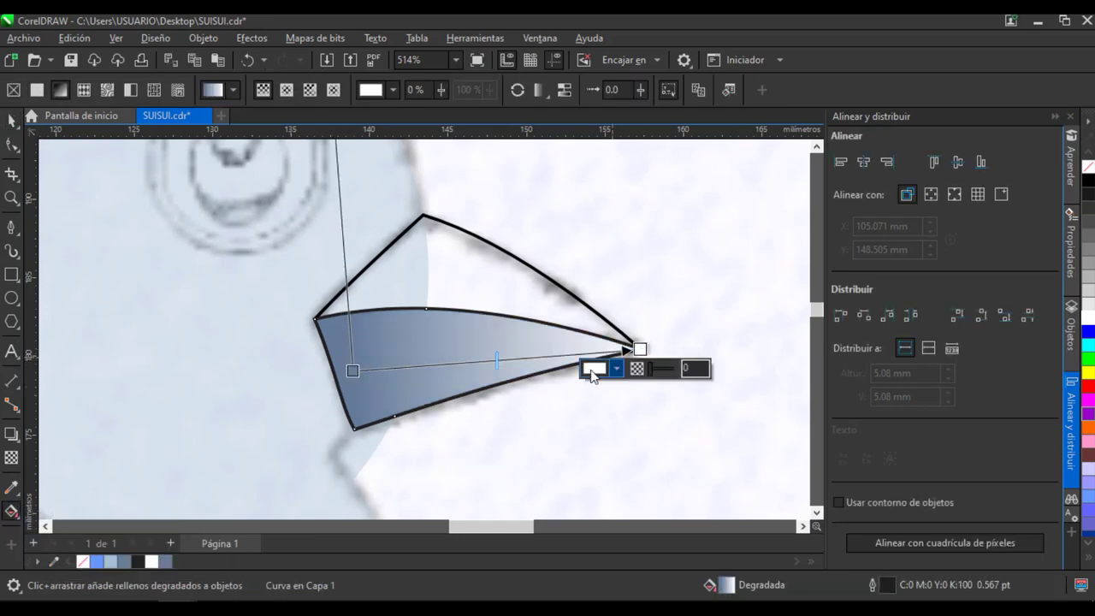
{"action": "left_click", "coordinate": [594, 369]}
{"action": "double_click", "coordinate": [721, 248]}
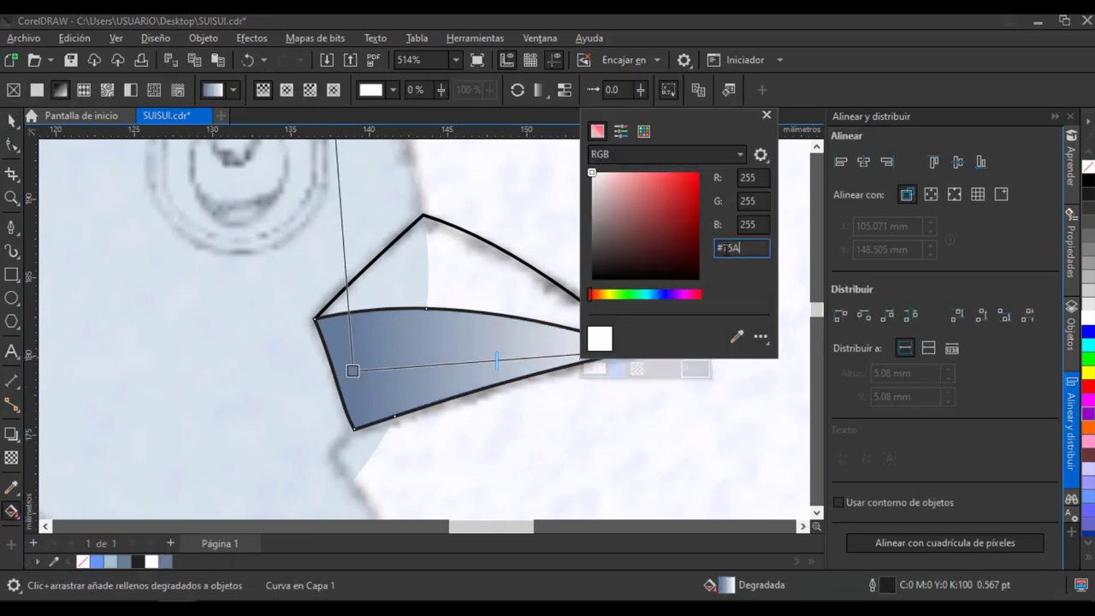
{"action": "key", "text": "Return"}
{"action": "left_click", "coordinate": [640, 349]}
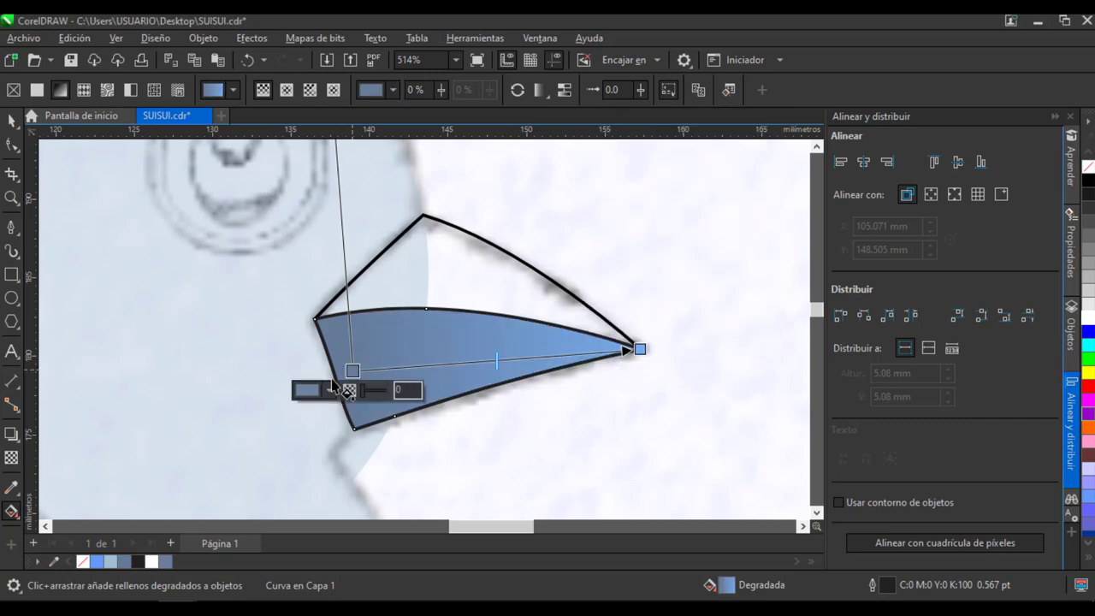
Set the start colour of the lower beak half's gradient to #2F445E.
{"action": "left_click", "coordinate": [307, 391]}
{"action": "left_click", "coordinate": [385, 176]}
{"action": "left_click", "coordinate": [343, 218]}
{"action": "double_click", "coordinate": [436, 270]}
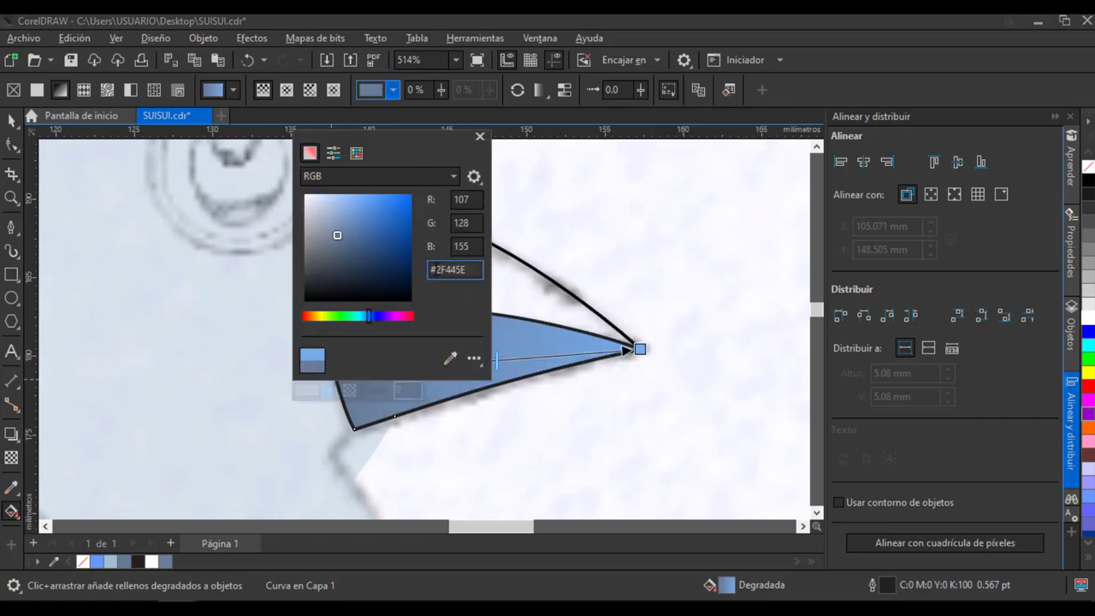
{"action": "left_click", "coordinate": [474, 249]}
{"action": "left_click", "coordinate": [478, 138]}
{"action": "left_click", "coordinate": [174, 197]}
Copy the lower beak half's gradient fill onto the full beak outline behind it.
{"action": "left_click", "coordinate": [11, 121]}
{"action": "left_click", "coordinate": [514, 261]}
{"action": "left_click", "coordinate": [11, 511]}
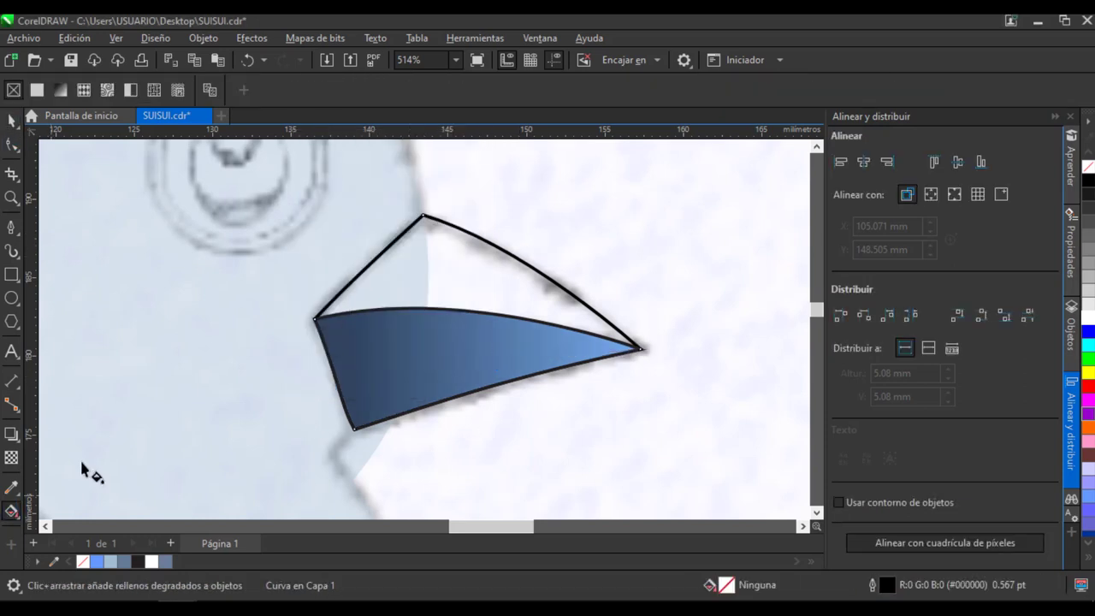
{"action": "left_click", "coordinate": [440, 361]}
Change the start colour of the upper beak's gradient to #426085.
{"action": "left_click", "coordinate": [352, 326]}
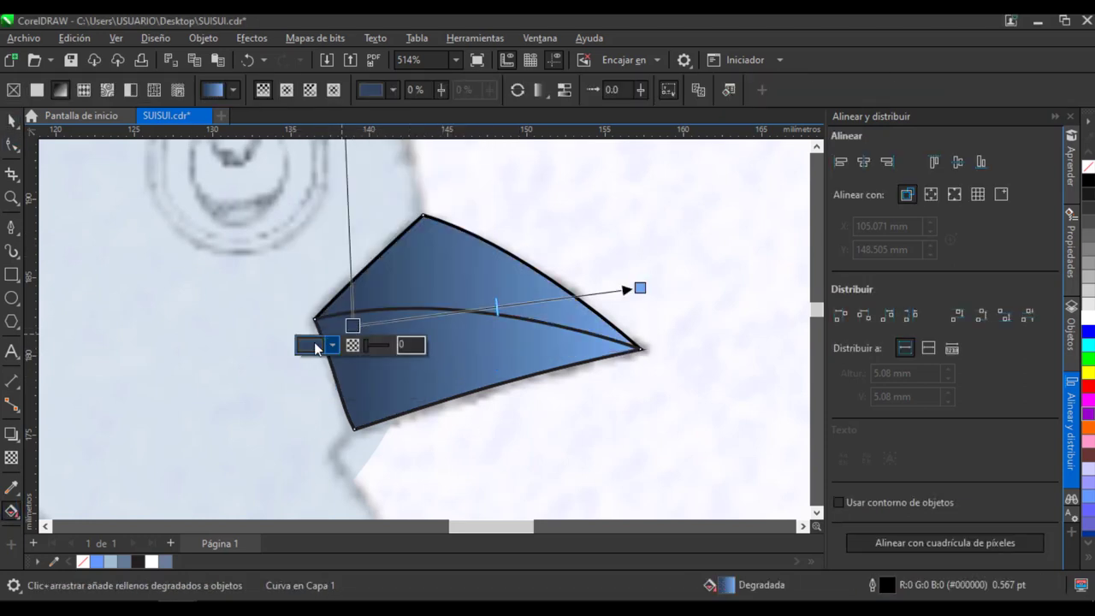
{"action": "left_click", "coordinate": [314, 345]}
{"action": "double_click", "coordinate": [451, 224]}
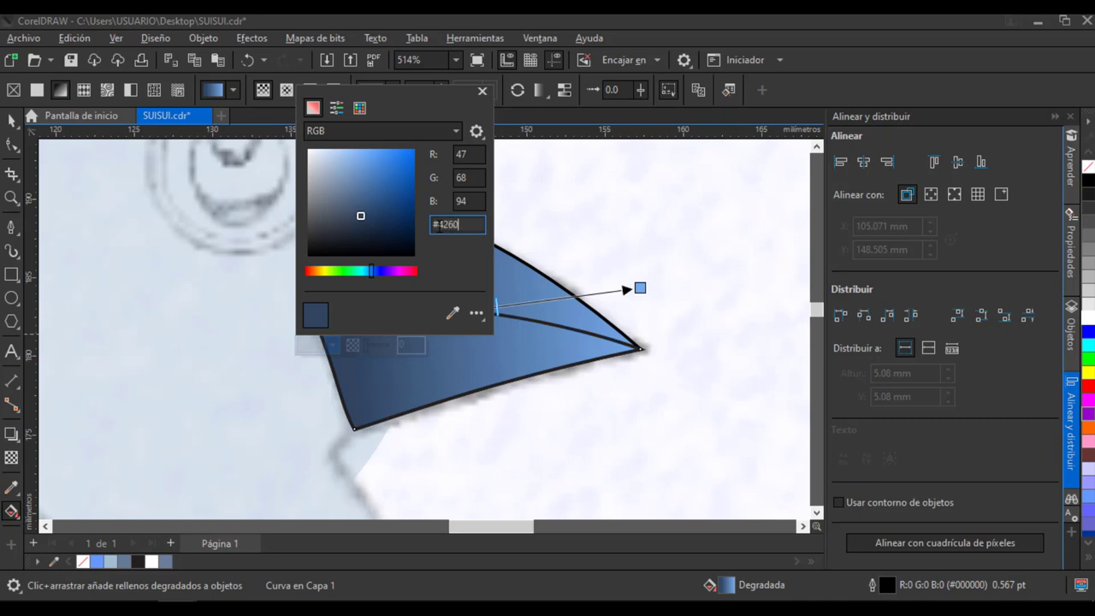
{"action": "type", "text": "426085"}
{"action": "key", "text": "Return"}
Reposition the gradient start and end points on the beak shapes to adjust the direction of their shading.
{"action": "left_click_drag", "start_coordinate": [640, 287], "coordinate": [631, 400]}
{"action": "left_click", "coordinate": [481, 293]}
{"action": "left_click_drag", "start_coordinate": [353, 326], "coordinate": [366, 277]}
{"action": "mouse_move", "coordinate": [630, 399]}
{"action": "left_mouse_down"}
{"action": "mouse_move", "coordinate": [663, 320]}
{"action": "mouse_move", "coordinate": [643, 413]}
{"action": "left_mouse_up"}
{"action": "left_click", "coordinate": [381, 369]}
{"action": "left_click_drag", "start_coordinate": [352, 371], "coordinate": [362, 348]}
Remove the outlines from both beak shapes and group them.
{"action": "key", "text": "space"}
{"action": "left_click_drag", "start_coordinate": [682, 203], "coordinate": [276, 451]}
{"action": "right_click", "coordinate": [1087, 168]}
{"action": "right_click", "coordinate": [445, 348]}
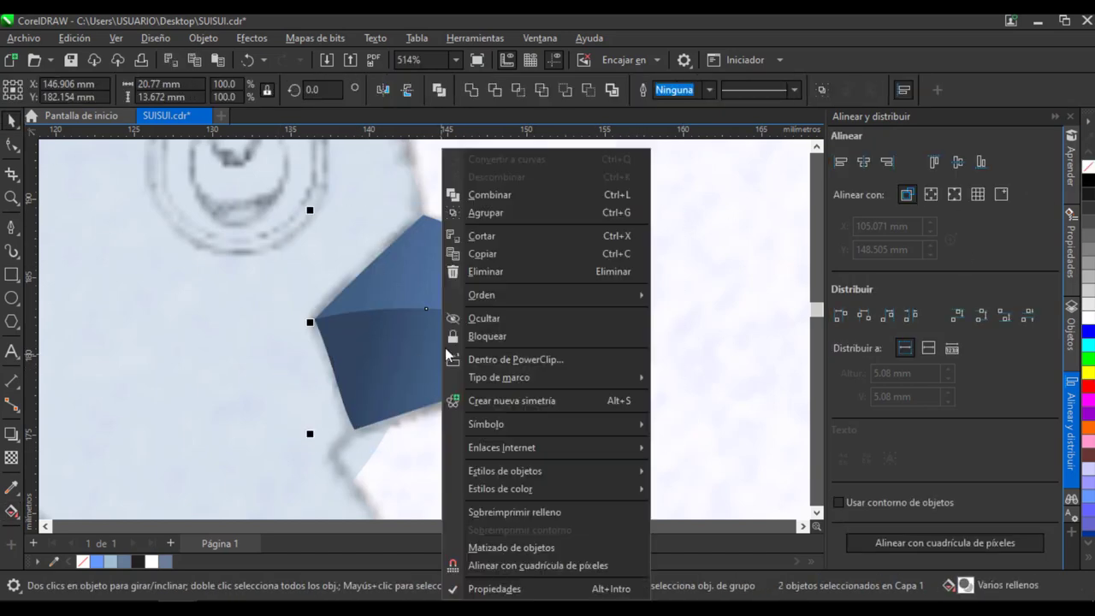
{"action": "left_click", "coordinate": [501, 214]}
Set the transparency of the grouped beak to 0.
{"action": "left_click", "coordinate": [11, 459]}
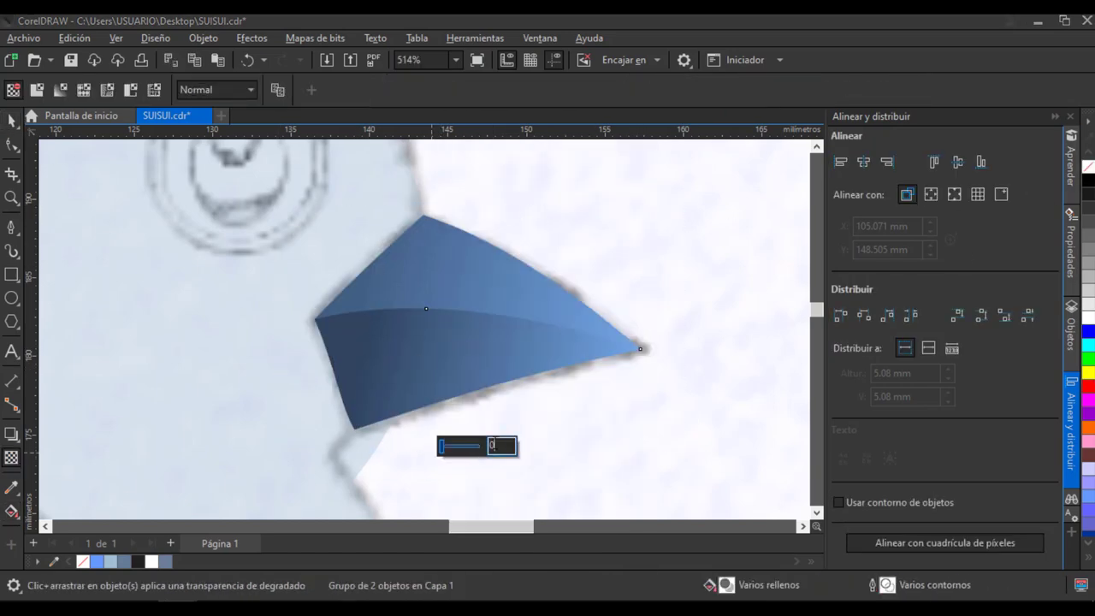
{"action": "key", "text": "space"}
{"action": "scroll", "coordinate": [631, 238], "scroll_direction": "down", "scroll_amount": 5}
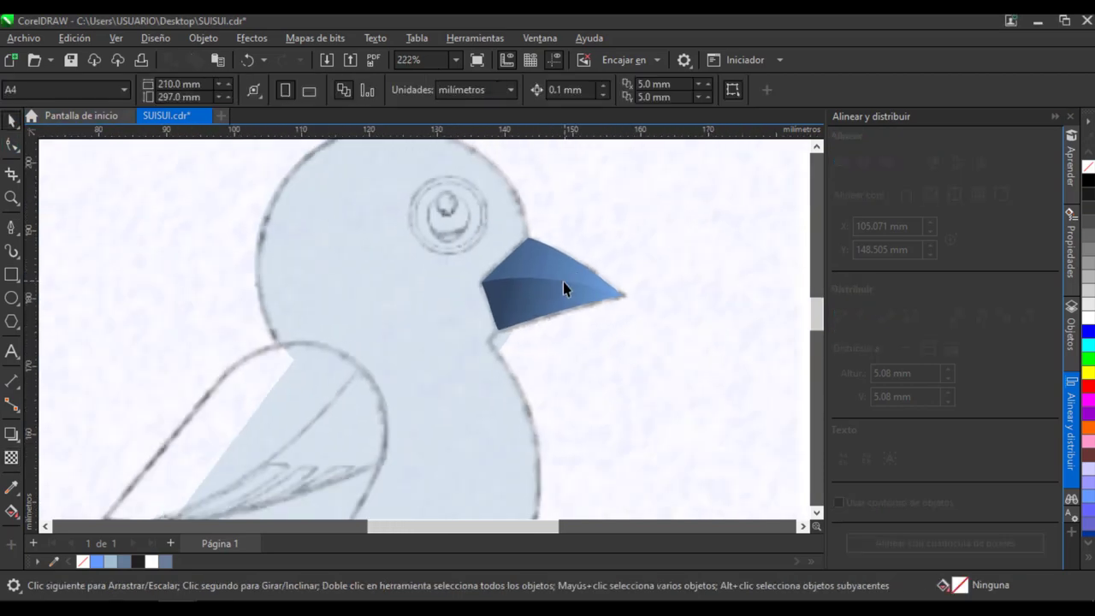
Draw a circle over the sketched eye and fit it to the outer eye ring, about 11.5 mm in diameter.
{"action": "key", "text": "F7"}
{"action": "scroll", "coordinate": [420, 200], "scroll_direction": "up", "scroll_amount": 1}
{"action": "left_click_drag", "start_coordinate": [417, 197], "coordinate": [505, 271]}
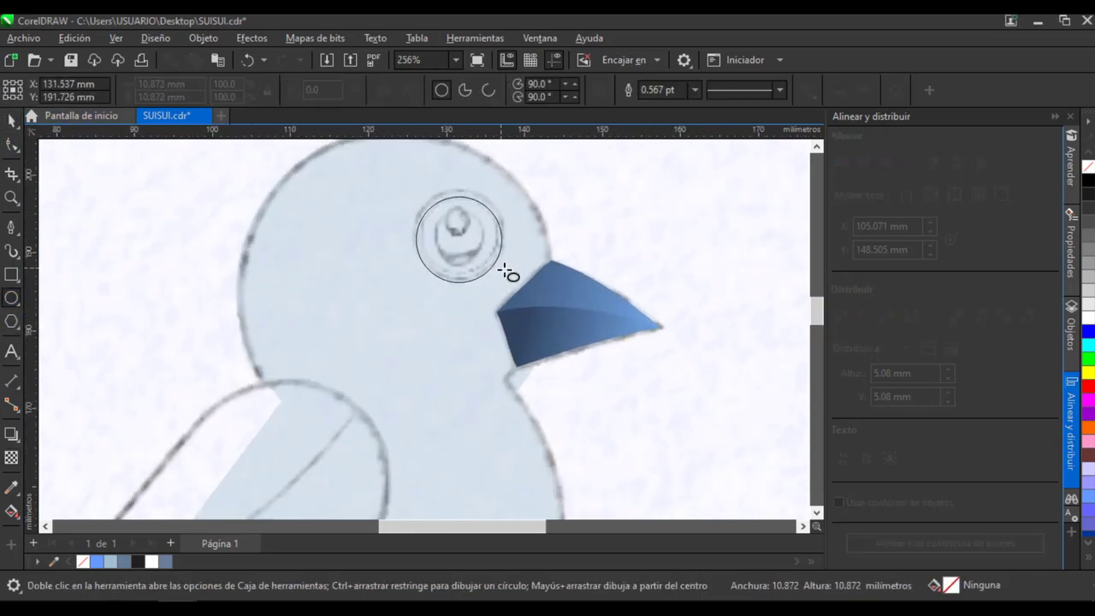
{"action": "key", "text": "space"}
{"action": "key", "text": "z"}
{"action": "left_click_drag", "start_coordinate": [399, 183], "coordinate": [551, 306]}
{"action": "left_click_drag", "start_coordinate": [428, 315], "coordinate": [428, 294]}
{"action": "left_click_drag", "start_coordinate": [530, 428], "coordinate": [541, 436]}
{"action": "left_click_drag", "start_coordinate": [505, 339], "coordinate": [503, 346]}
Fill the eye circle with white and set its transparency to 60.
{"action": "key", "text": "g"}
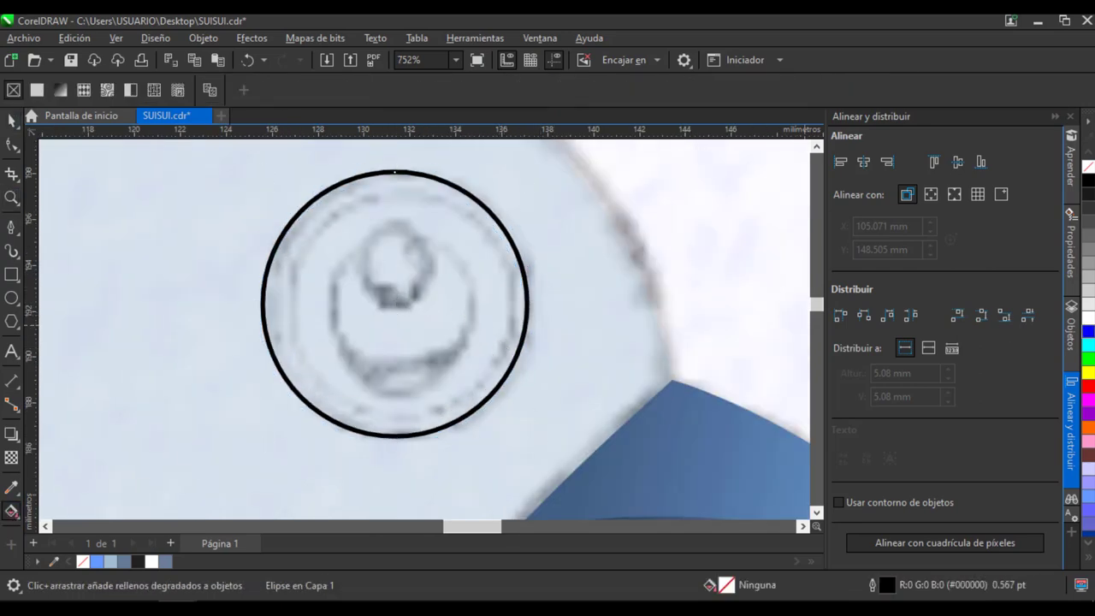
{"action": "left_click", "coordinate": [1088, 318]}
{"action": "left_click", "coordinate": [11, 122]}
{"action": "left_click", "coordinate": [11, 458]}
{"action": "left_click", "coordinate": [410, 453]}
{"action": "type", "text": "60"}
{"action": "key", "text": "Return"}
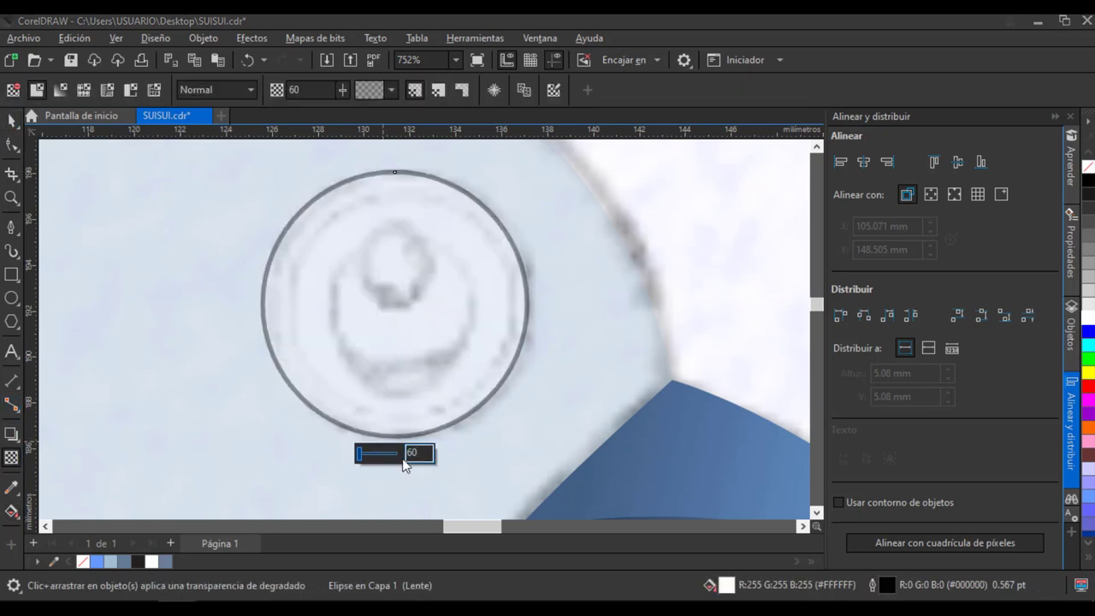
{"action": "key", "text": "space"}
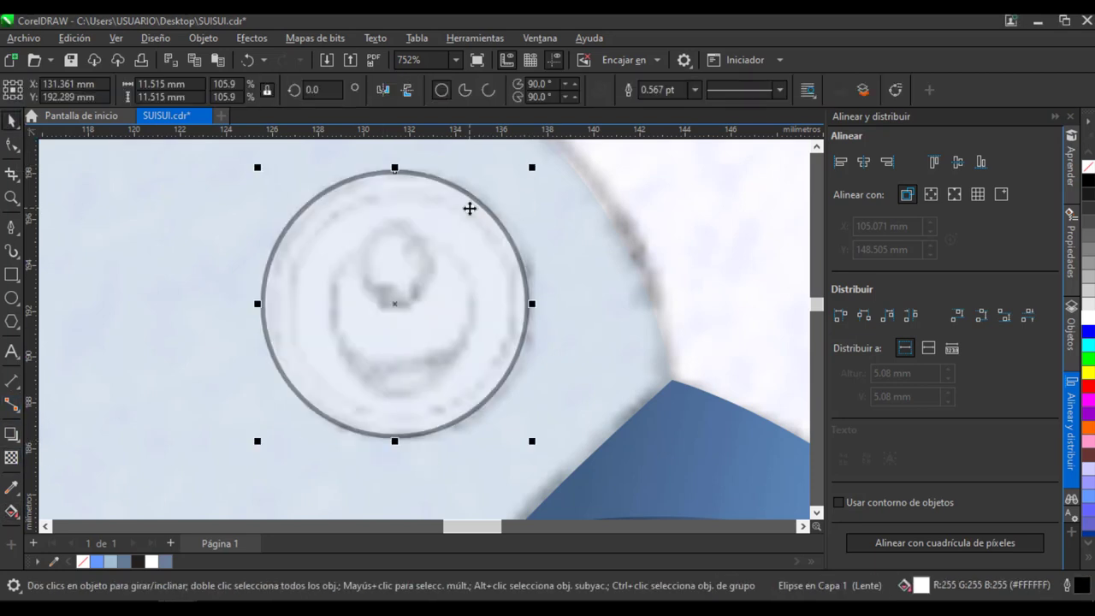
Create two smaller concentric copies of the eye circle, about 9.4 mm and 6.4 mm in diameter.
{"action": "key", "text": "KP_Add"}
{"action": "left_click_drag", "start_coordinate": [532, 167], "coordinate": [473, 226]}
{"action": "key", "text": "KP_Add"}
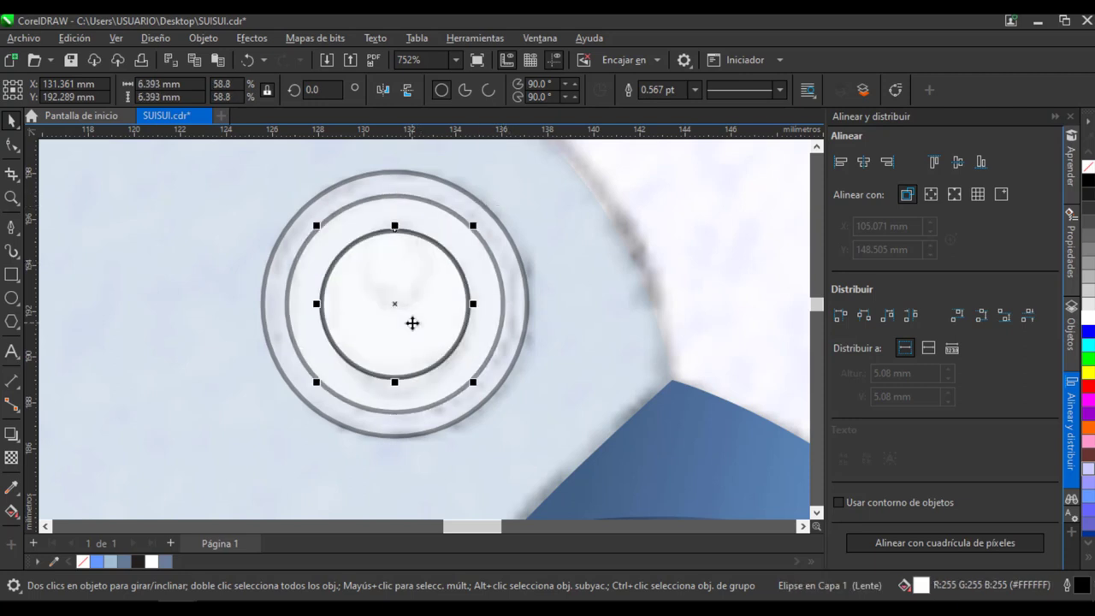
Copy the innermost circle upward and shrink it to about 3.8 mm to match the sketched highlight at the pupil's upper edge.
{"action": "left_click_drag", "start_coordinate": [412, 323], "coordinate": [413, 252]}
{"action": "right_click", "coordinate": [414, 253]}
{"action": "left_click_drag", "start_coordinate": [474, 156], "coordinate": [447, 182]}
{"action": "left_click_drag", "start_coordinate": [392, 234], "coordinate": [393, 255]}
{"action": "left_click_drag", "start_coordinate": [446, 202], "coordinate": [434, 210]}
{"action": "left_click_drag", "start_coordinate": [402, 253], "coordinate": [401, 259]}
{"action": "left_click_drag", "start_coordinate": [440, 216], "coordinate": [445, 212]}
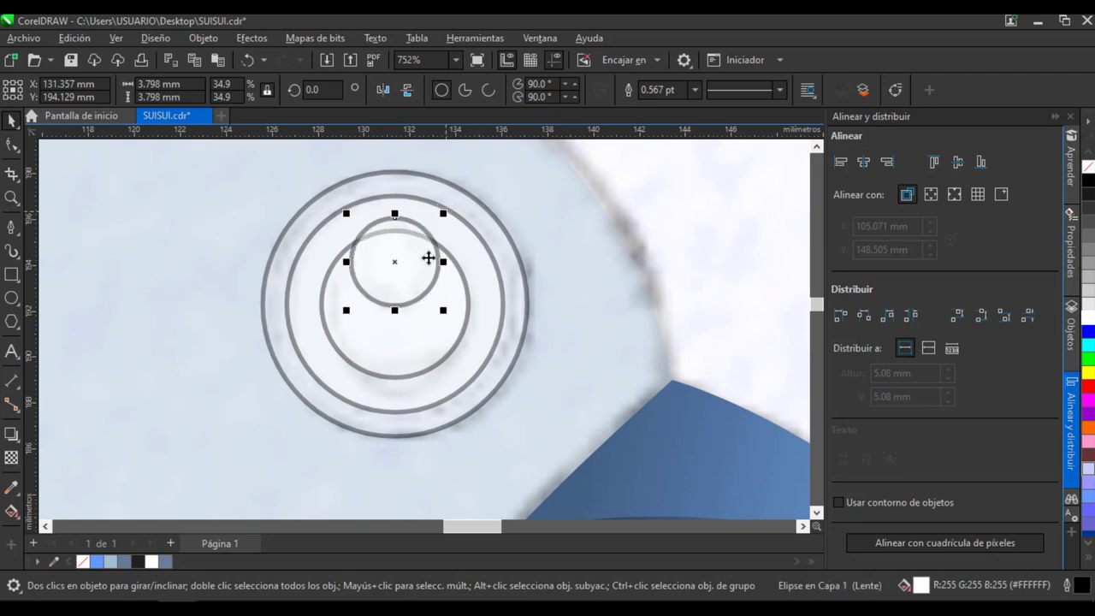
Use Smart Fill to create a crescent from the part of the highlight circle that extends above the pupil circle.
{"action": "left_click", "coordinate": [12, 511]}
{"action": "left_click", "coordinate": [77, 530]}
{"action": "left_click", "coordinate": [400, 231]}
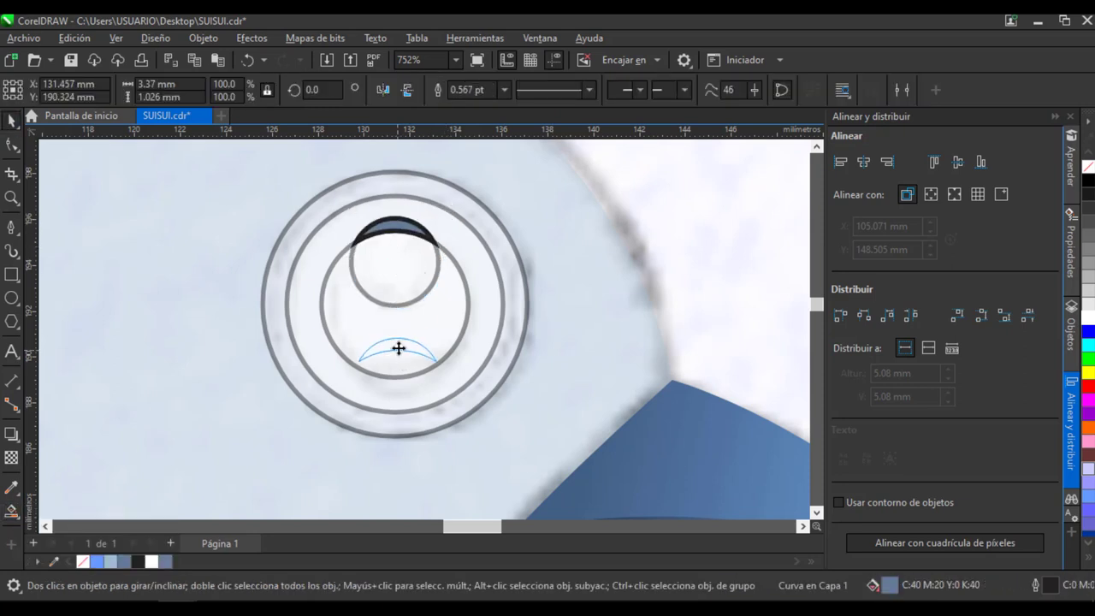
Move the crescent to the pupil's lower edge, mirror it vertically and stretch it to about 5.2 by 1.8 mm.
{"action": "left_click_drag", "start_coordinate": [399, 348], "coordinate": [387, 382]}
{"action": "left_click", "coordinate": [407, 89]}
{"action": "left_click_drag", "start_coordinate": [454, 353], "coordinate": [455, 350]}
{"action": "left_click_drag", "start_coordinate": [395, 355], "coordinate": [394, 343]}
{"action": "left_click_drag", "start_coordinate": [334, 369], "coordinate": [331, 366]}
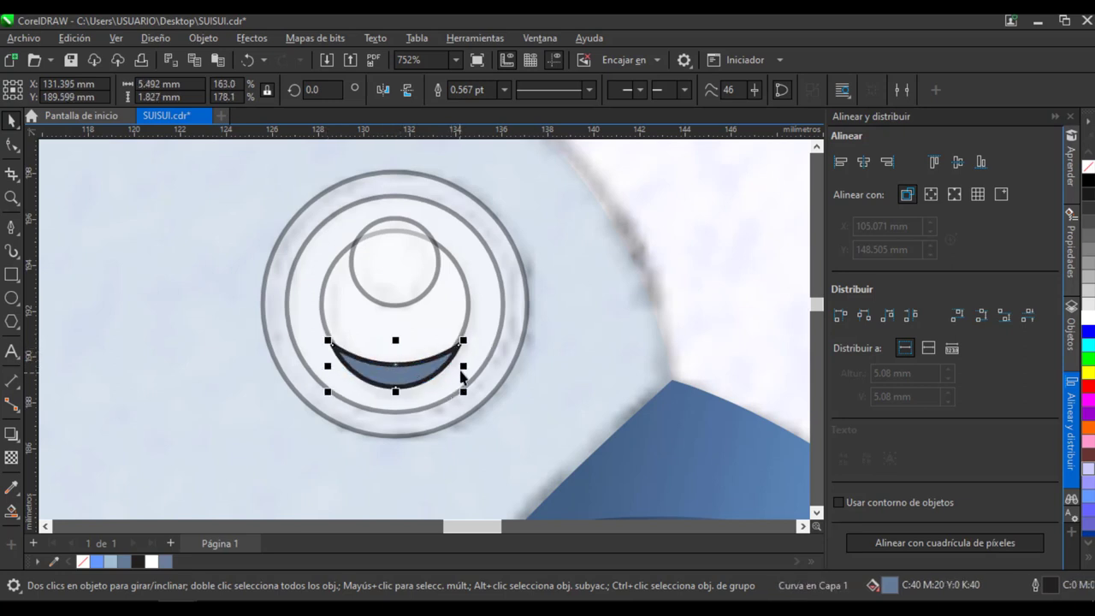
Fill the crescent with white and remove the outlines from the crescent and the small highlight circle.
{"action": "left_click", "coordinate": [1088, 319]}
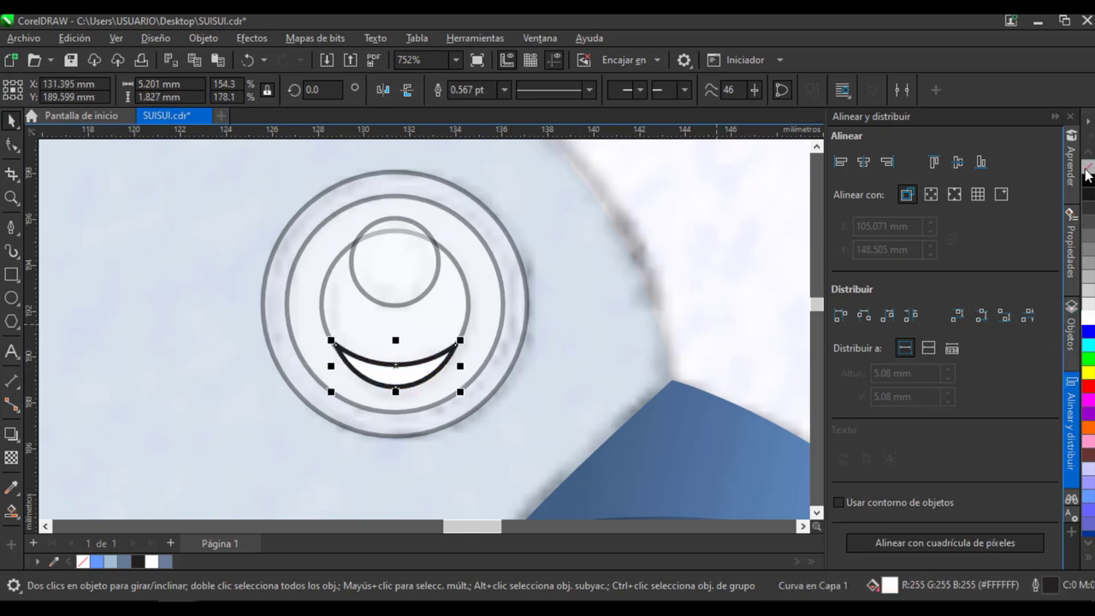
{"action": "right_click", "coordinate": [1088, 167]}
{"action": "left_click", "coordinate": [408, 272]}
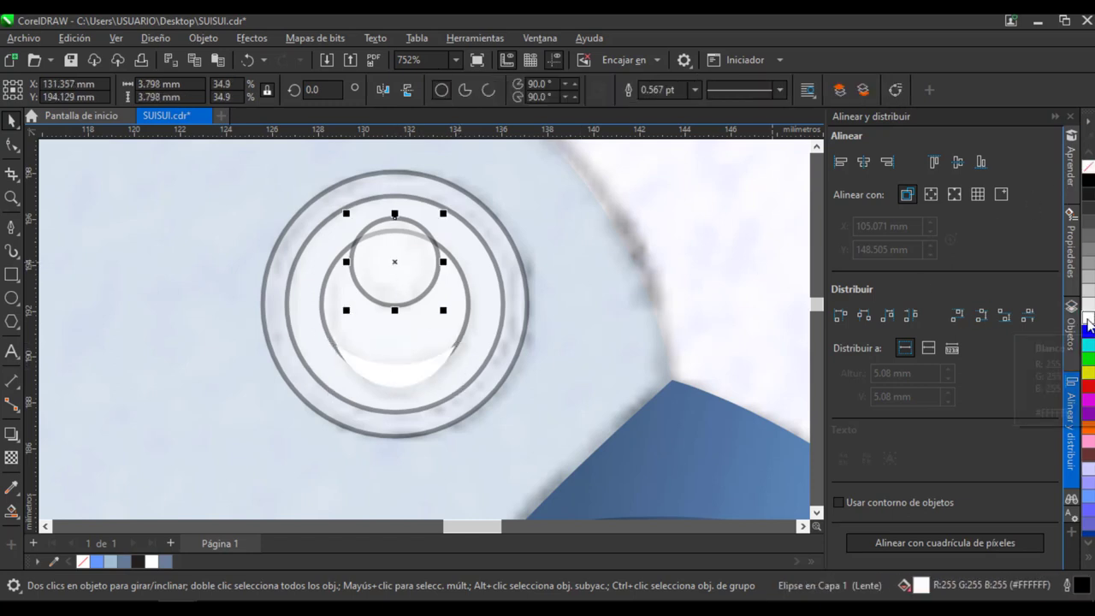
{"action": "right_click", "coordinate": [1088, 167]}
Remove the transparency from the three concentric eye circles and the small highlight circle.
{"action": "left_click", "coordinate": [469, 204]}
{"action": "left_click", "coordinate": [468, 229], "text": "shift"}
{"action": "left_click", "coordinate": [463, 281], "text": "shift"}
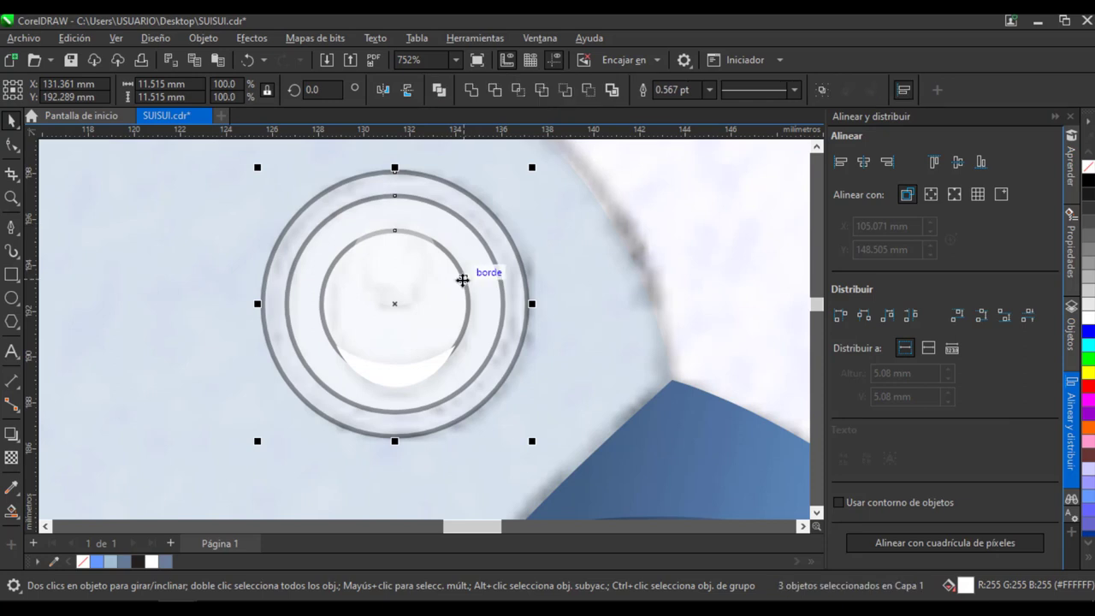
{"action": "left_click", "coordinate": [12, 458]}
{"action": "left_click_drag", "start_coordinate": [384, 456], "coordinate": [360, 456]}
{"action": "left_click", "coordinate": [15, 122]}
{"action": "left_click", "coordinate": [405, 270]}
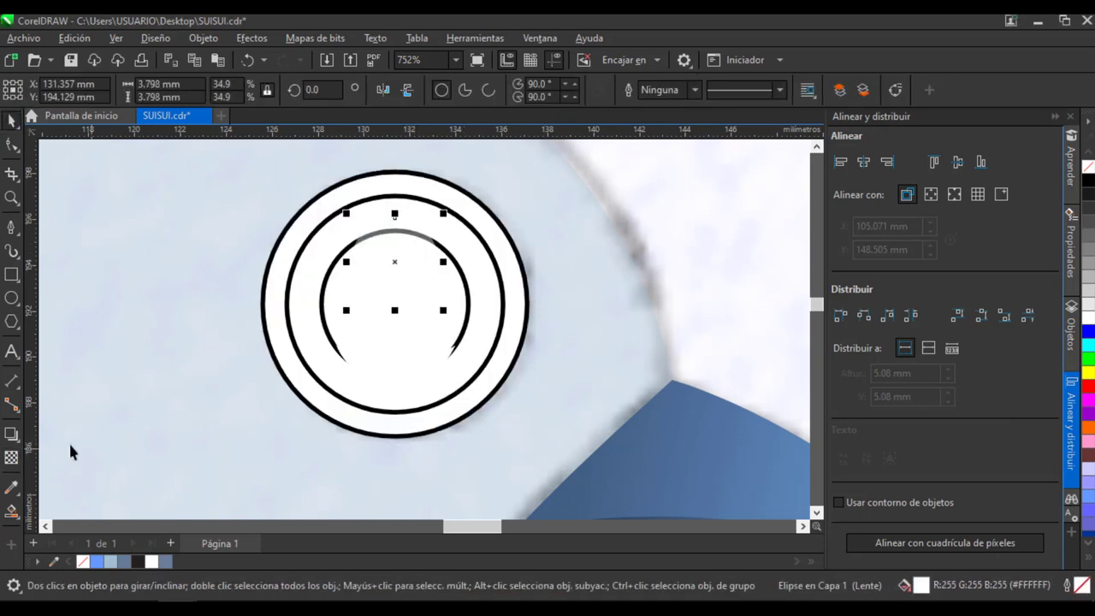
{"action": "left_click", "coordinate": [12, 458]}
{"action": "left_click_drag", "start_coordinate": [384, 324], "coordinate": [347, 333]}
Fill the innermost concentric circle of the eye with black as the pupil.
{"action": "left_click", "coordinate": [12, 121]}
{"action": "left_click", "coordinate": [580, 228]}
{"action": "left_click", "coordinate": [456, 291]}
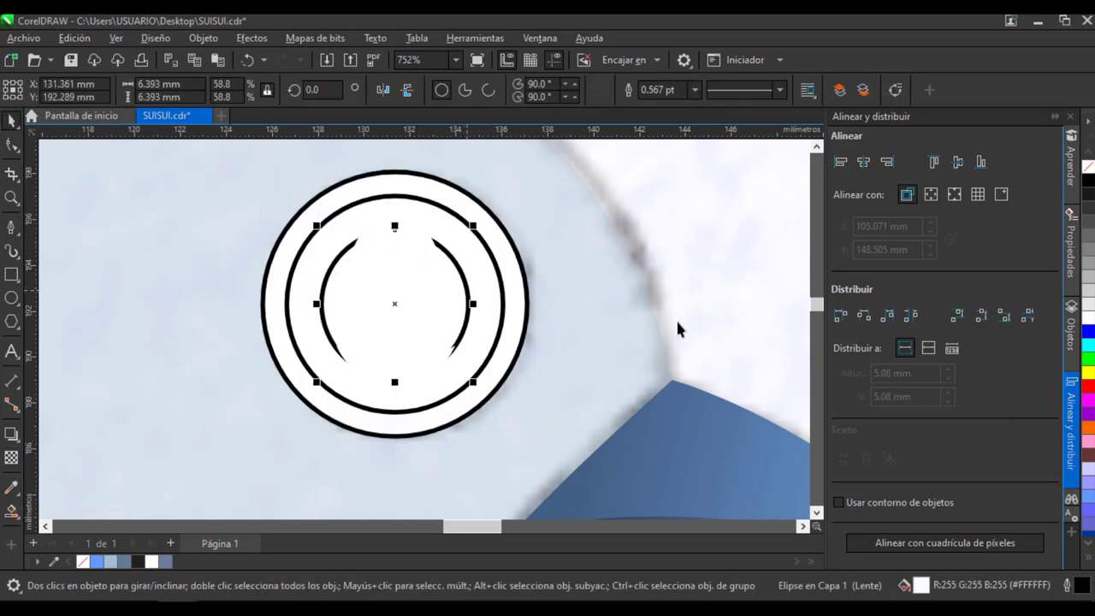
{"action": "left_click", "coordinate": [1088, 179]}
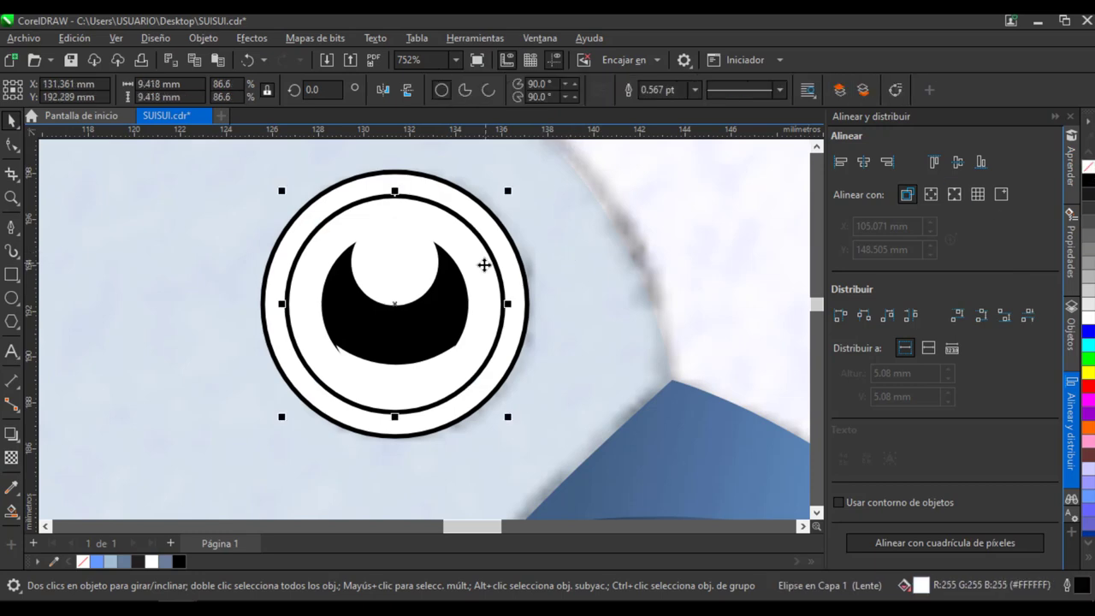
Fill the middle circle of the eye with #232E40 and remove its outline.
{"action": "left_click", "coordinate": [1089, 563]}
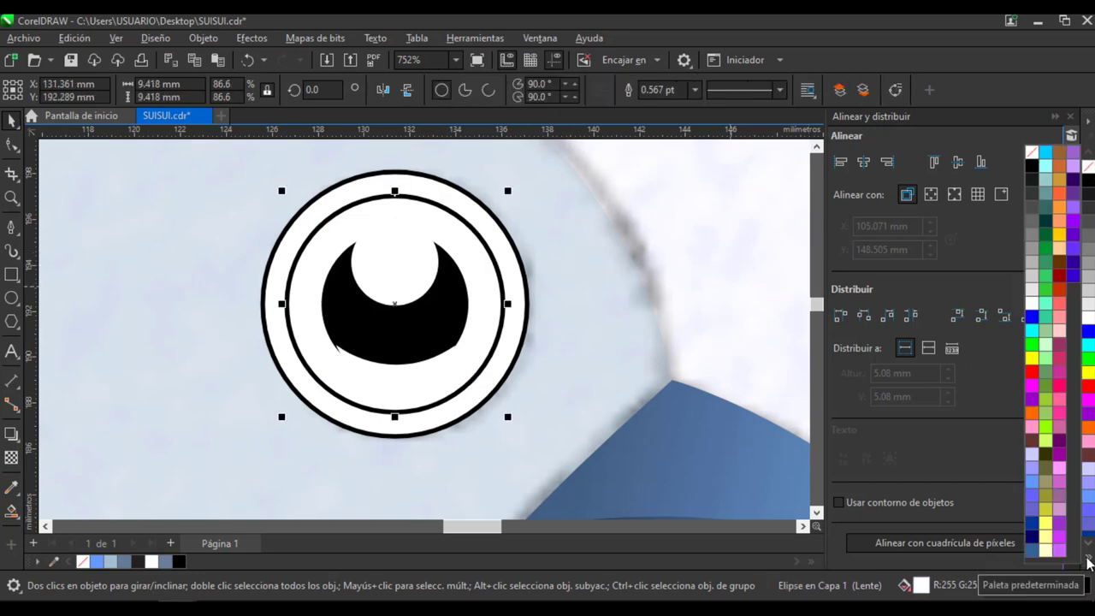
{"action": "left_click", "coordinate": [1033, 557]}
{"action": "left_click", "coordinate": [11, 511]}
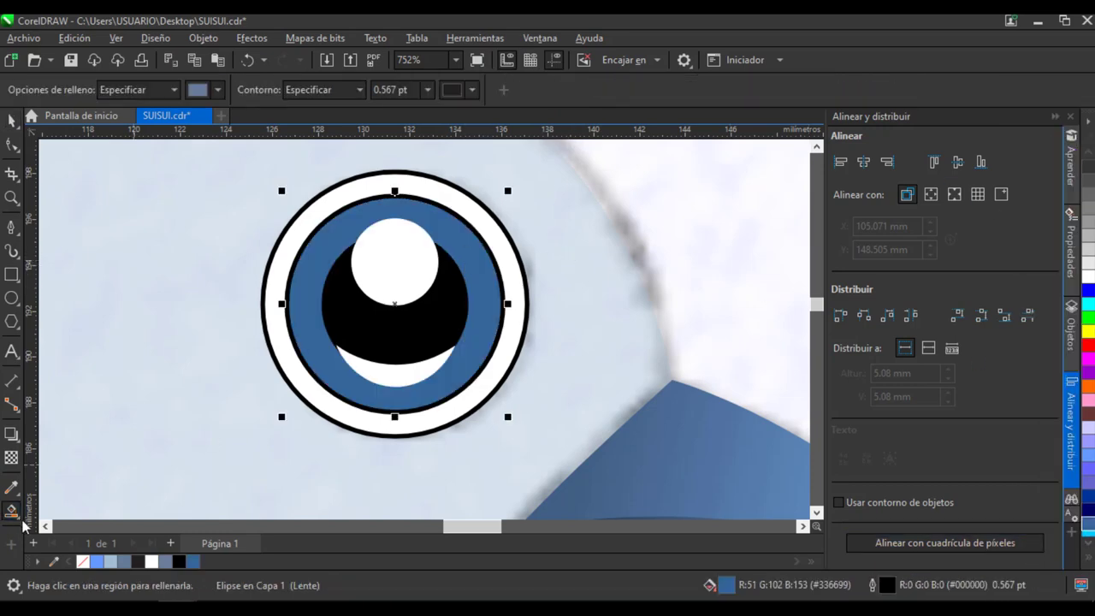
{"action": "left_click", "coordinate": [17, 516]}
{"action": "left_click", "coordinate": [34, 513]}
{"action": "left_click", "coordinate": [214, 89]}
{"action": "left_click", "coordinate": [218, 123]}
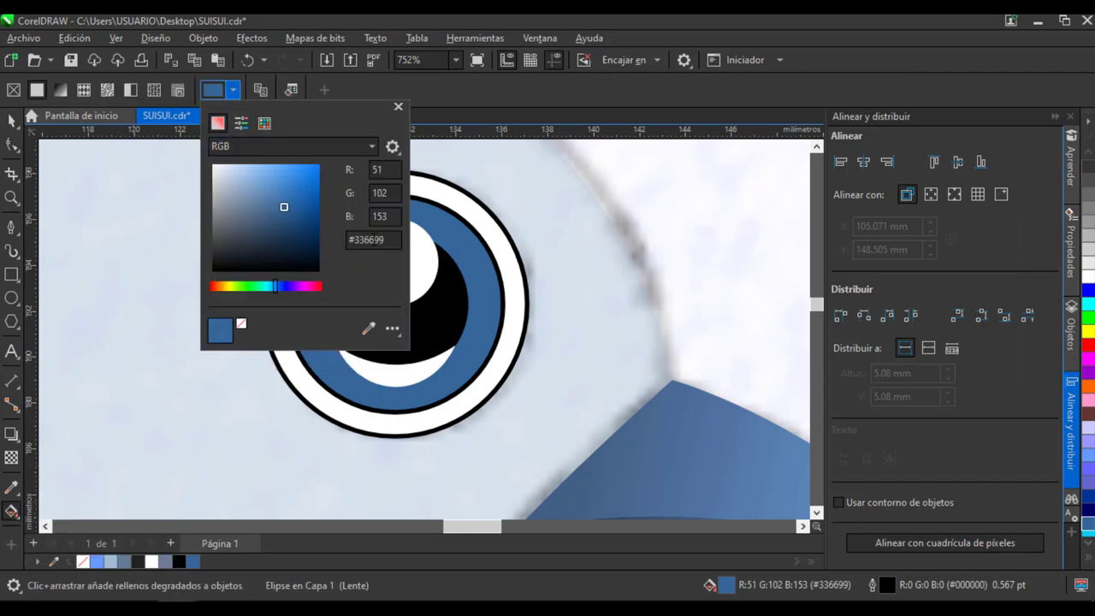
{"action": "left_click", "coordinate": [356, 240]}
{"action": "type", "text": "232E40"}
{"action": "key", "text": "Return"}
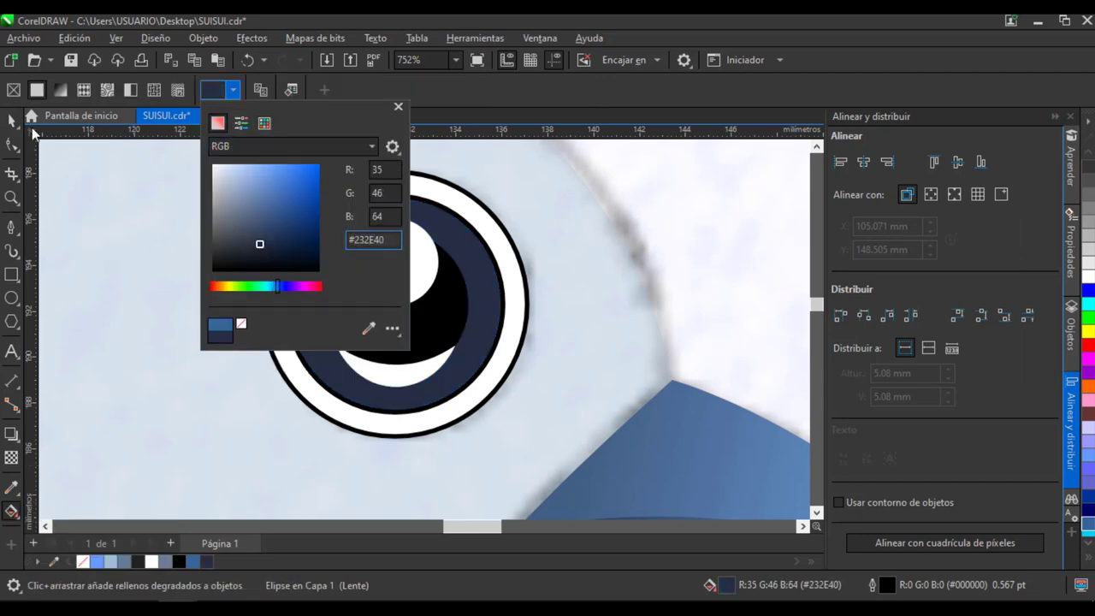
{"action": "left_click", "coordinate": [12, 120]}
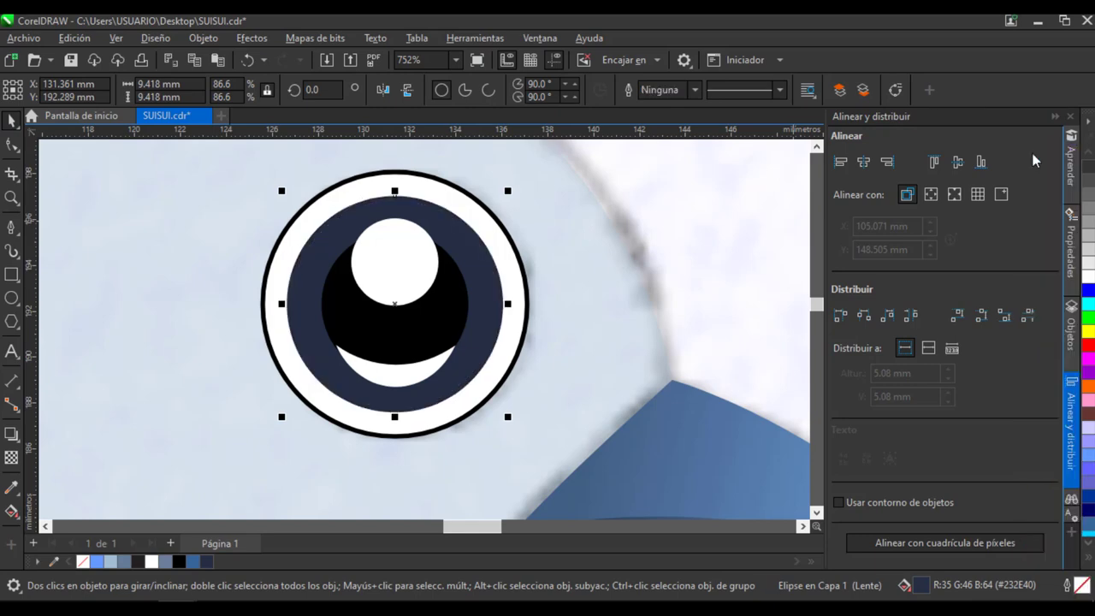
Remove the outline from the outer eye circle and fill it with #E4F2FB.
{"action": "left_click", "coordinate": [495, 217]}
{"action": "key", "text": "g"}
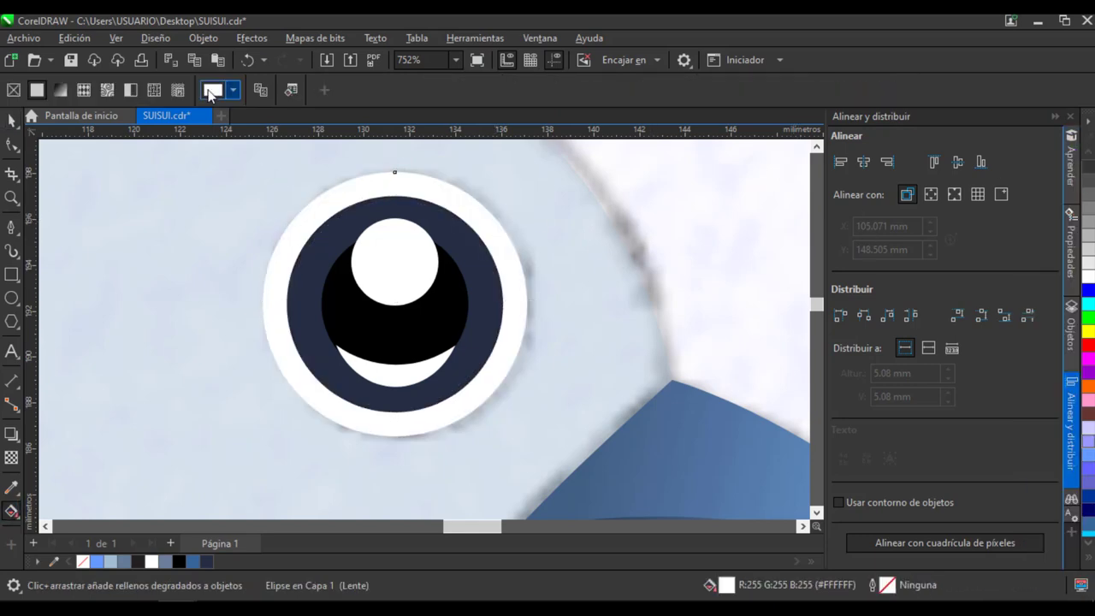
{"action": "left_click", "coordinate": [233, 90]}
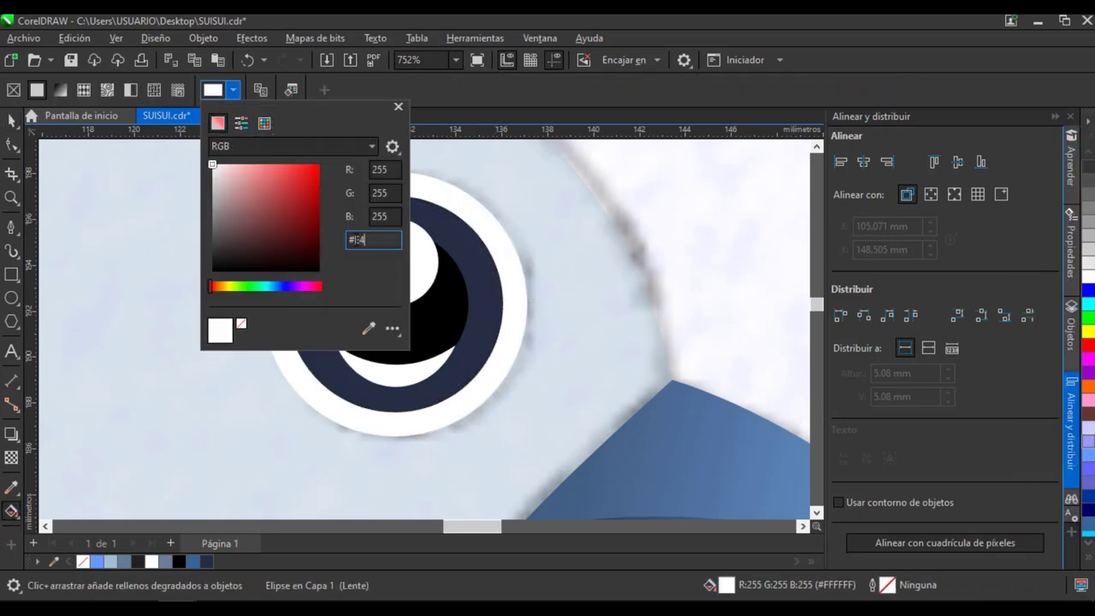
{"action": "left_click", "coordinate": [387, 216]}
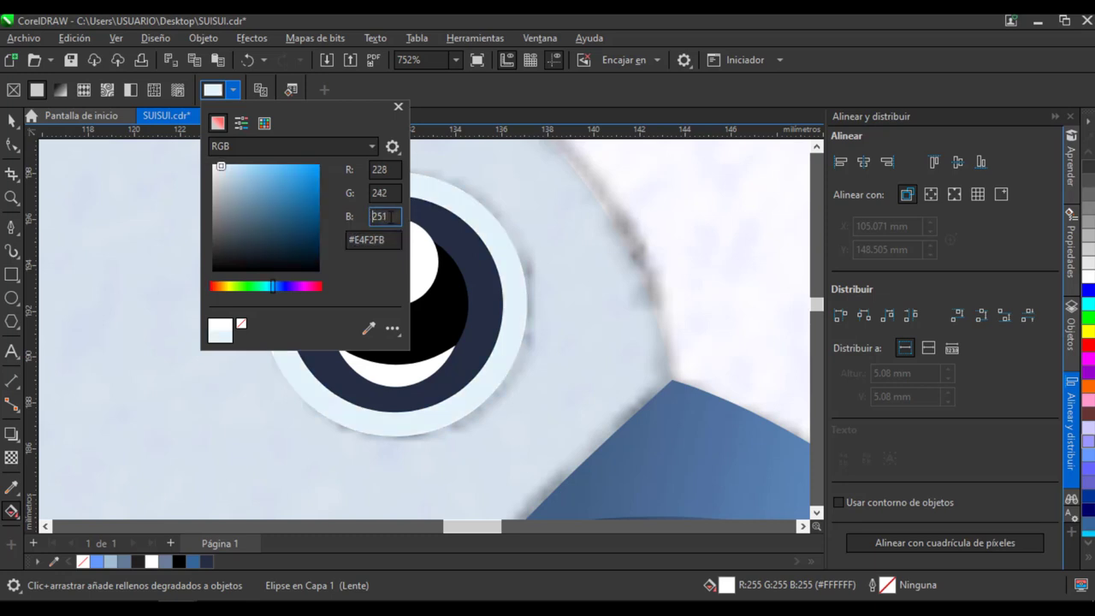
{"action": "left_click", "coordinate": [397, 108]}
Apply the outer eye circle's light blue colour to the highlight circle and the lower crescent with the colour eyedropper.
{"action": "left_click", "coordinate": [11, 487]}
{"action": "left_click", "coordinate": [390, 248]}
{"action": "left_click", "coordinate": [389, 370]}
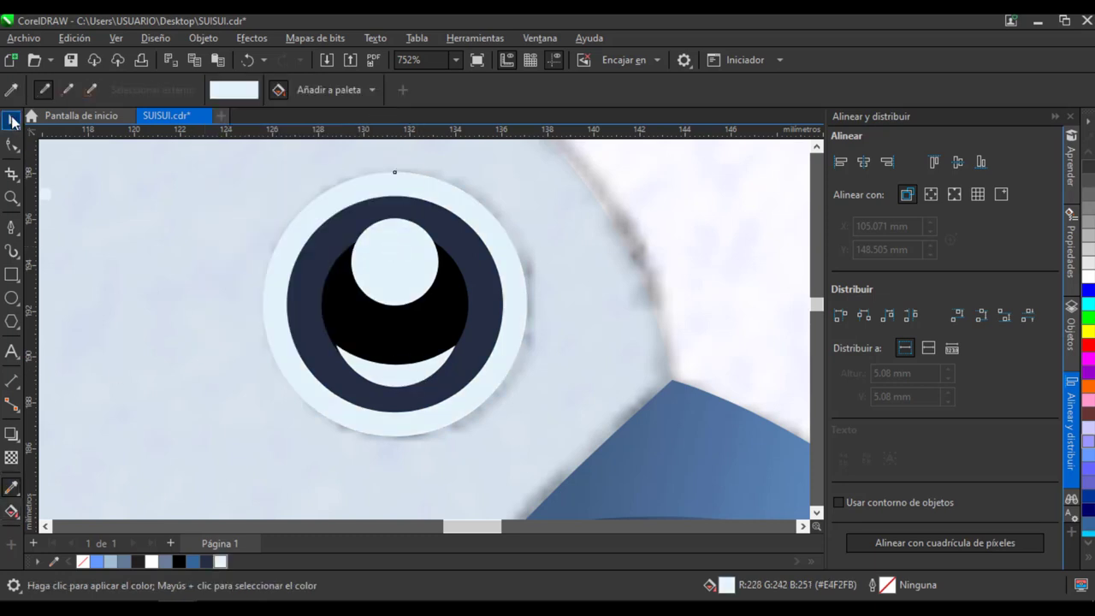
Select all five eye shapes and group them.
{"action": "double_click", "coordinate": [11, 121]}
{"action": "scroll", "coordinate": [558, 232], "scroll_direction": "down", "scroll_amount": 3}
{"action": "right_click", "coordinate": [444, 282]}
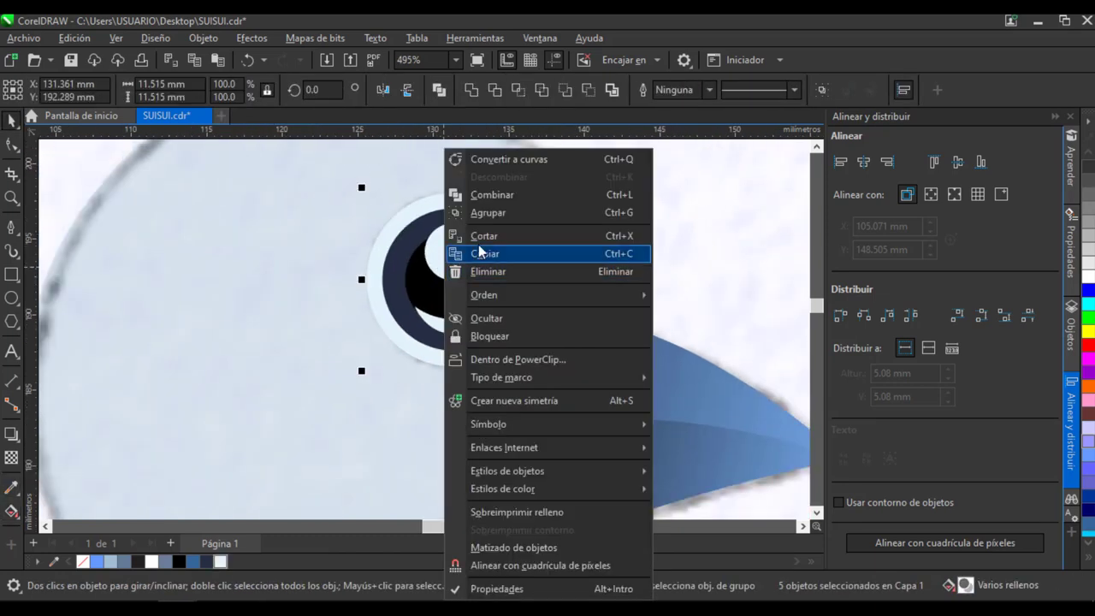
{"action": "left_click", "coordinate": [462, 212]}
Draw a circle about 27 mm in diameter over the rounded upper end of the sketched wing.
{"action": "key", "text": "z"}
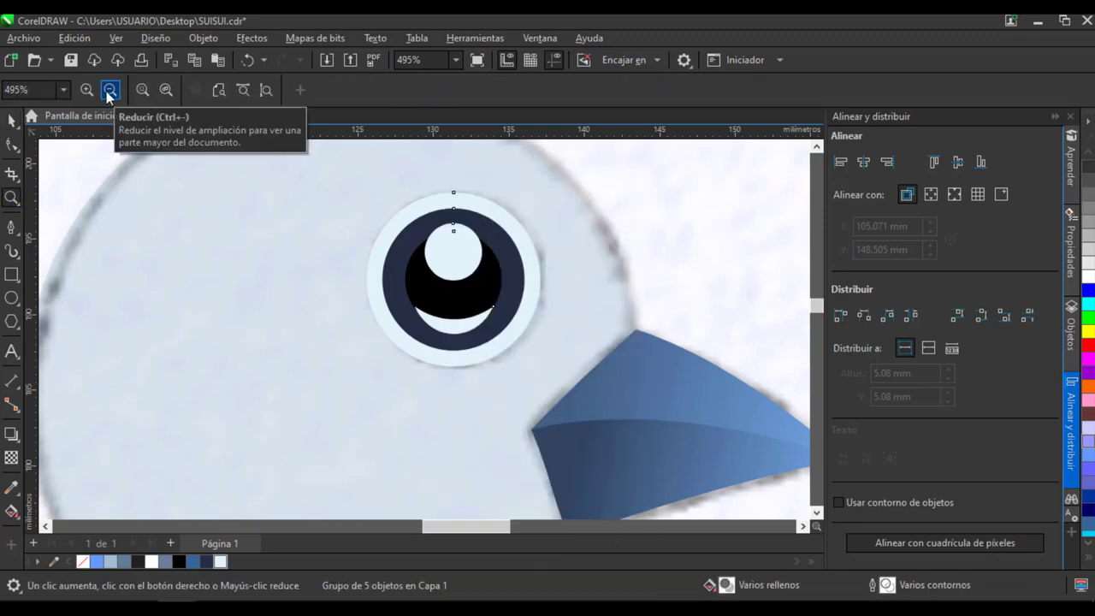
{"action": "left_click", "coordinate": [107, 92]}
{"action": "left_click", "coordinate": [116, 92]}
{"action": "left_click_drag", "start_coordinate": [818, 305], "coordinate": [821, 321]}
{"action": "key", "text": "space"}
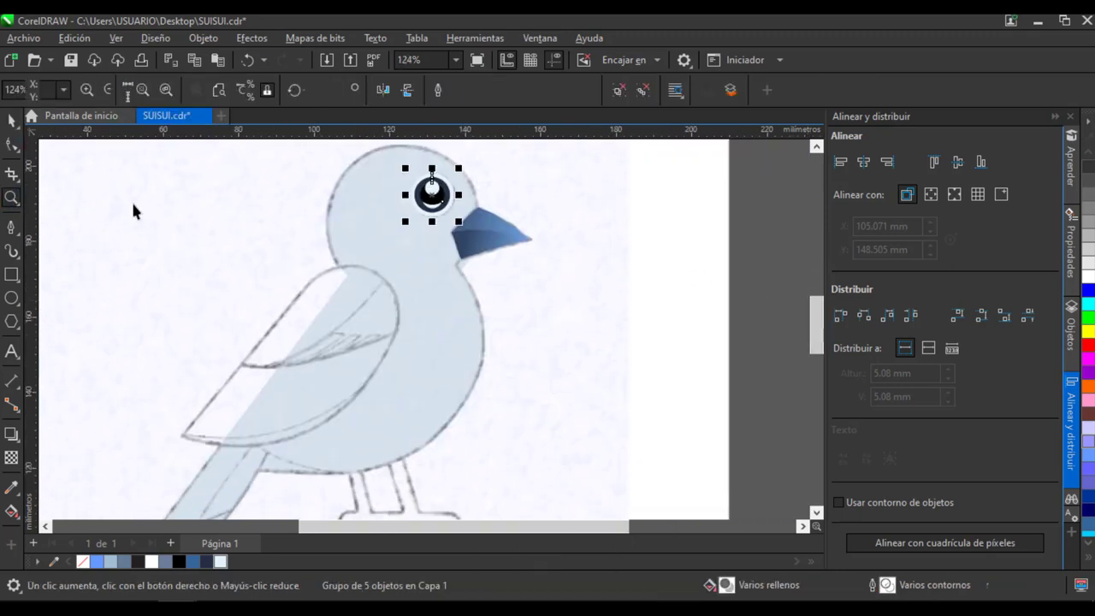
{"action": "left_click", "coordinate": [132, 204]}
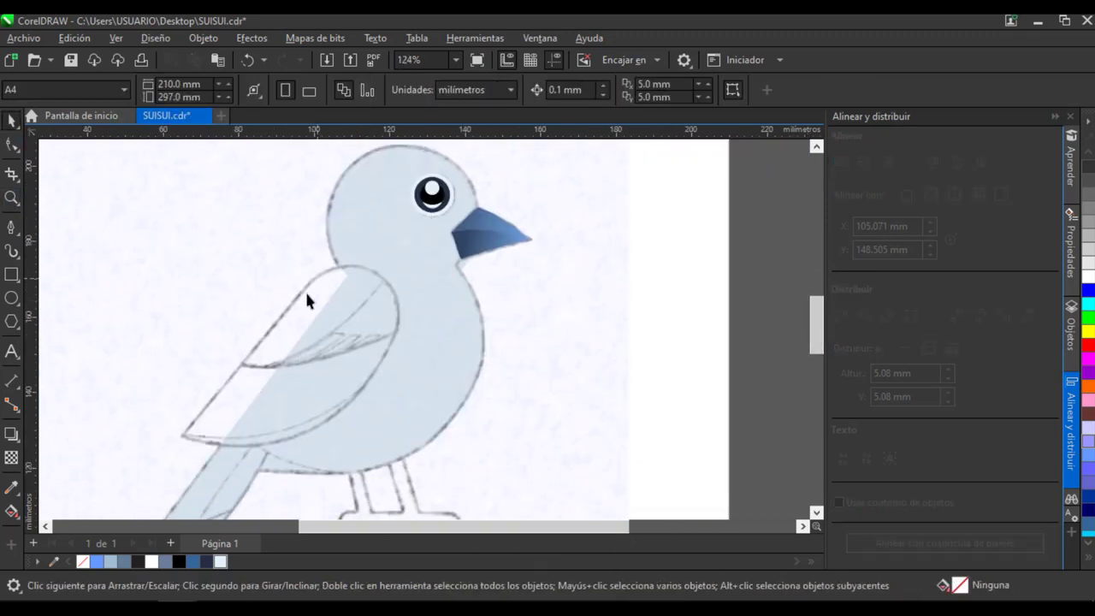
{"action": "left_click", "coordinate": [12, 301]}
{"action": "left_click_drag", "start_coordinate": [284, 272], "coordinate": [396, 384]}
Move and enlarge the wing circle to about 27.6 mm so it follows the rounded upper contour of the sketch.
{"action": "left_click", "coordinate": [12, 198]}
{"action": "left_click_drag", "start_coordinate": [135, 239], "coordinate": [367, 402]}
{"action": "key", "text": "space"}
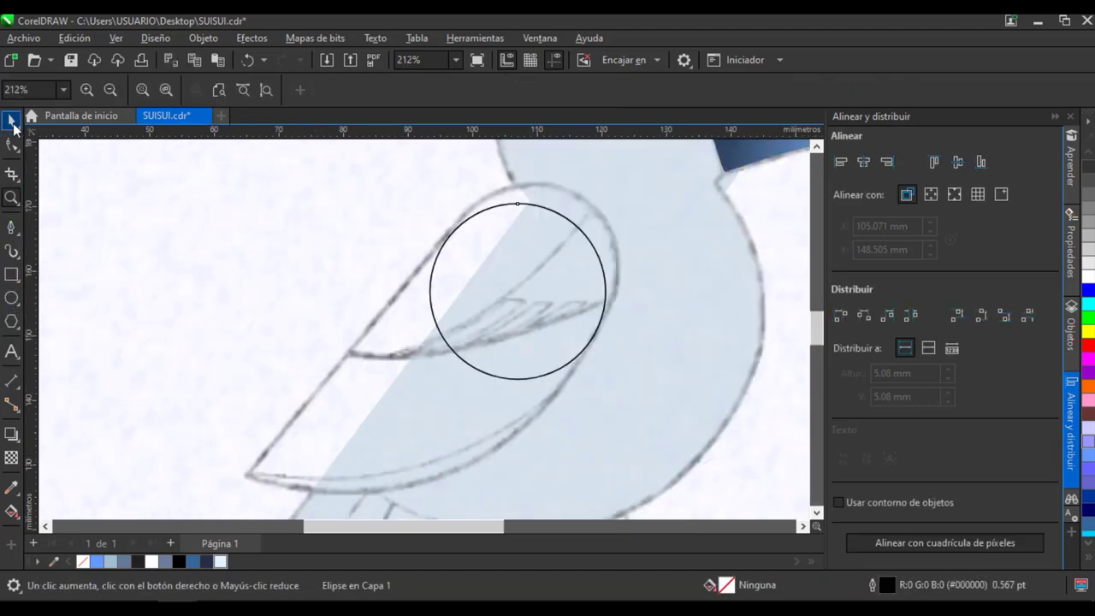
{"action": "left_click_drag", "start_coordinate": [541, 211], "coordinate": [546, 209]}
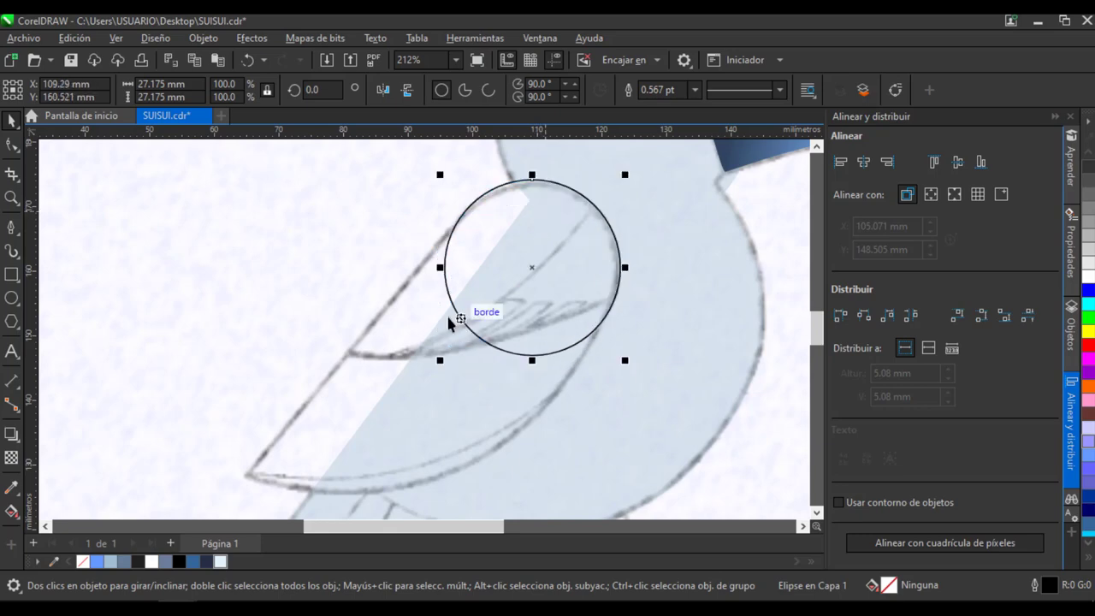
{"action": "left_click_drag", "start_coordinate": [440, 359], "coordinate": [437, 363]}
{"action": "scroll", "coordinate": [547, 198], "scroll_direction": "down", "scroll_amount": 3}
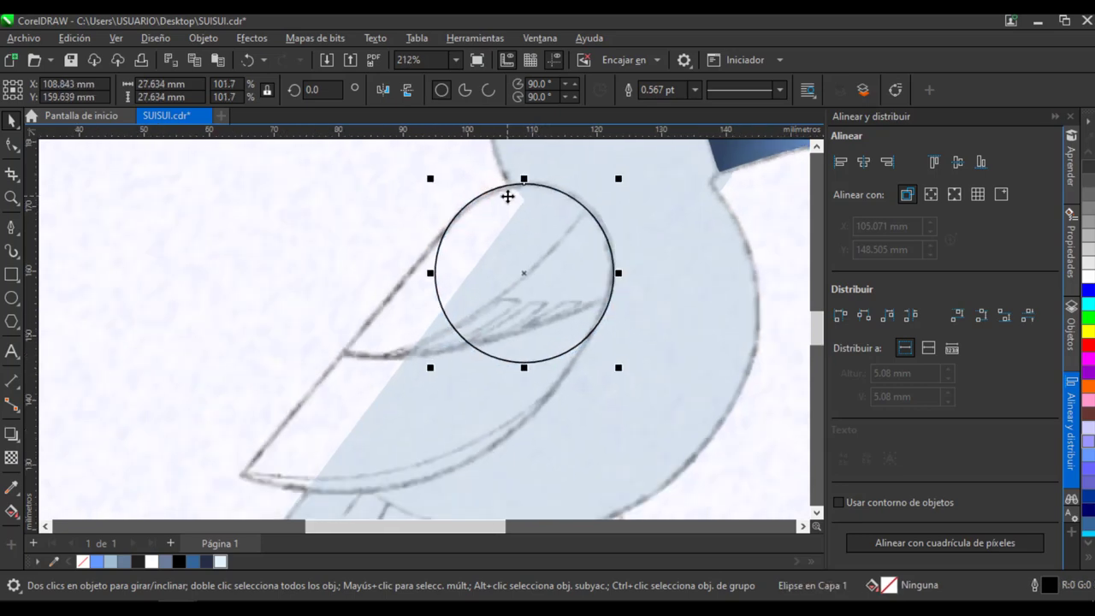
Draw a 3-point rectangle down from the wing circle's horizontal diameter, about 27.6 by 40.2 mm.
{"action": "left_click", "coordinate": [12, 273]}
{"action": "left_click", "coordinate": [94, 288]}
{"action": "left_click_drag", "start_coordinate": [447, 248], "coordinate": [566, 248]}
{"action": "left_click", "coordinate": [520, 418]}
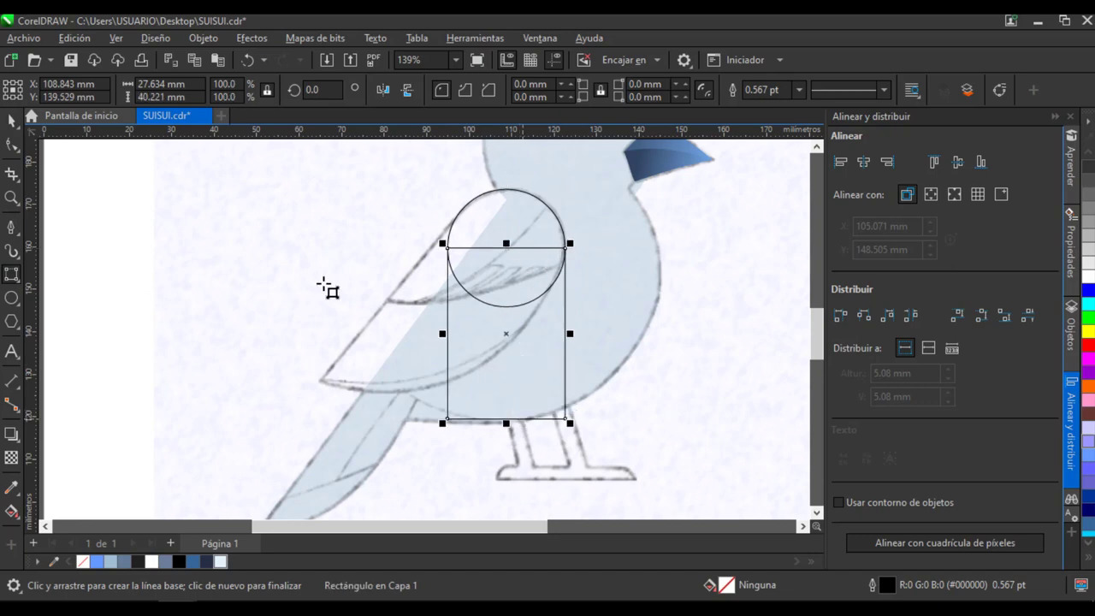
Convert the rectangle to curves and delete its lower-right node to turn it into a triangle.
{"action": "right_click", "coordinate": [524, 143]}
{"action": "left_click", "coordinate": [590, 155]}
{"action": "key", "text": "F10"}
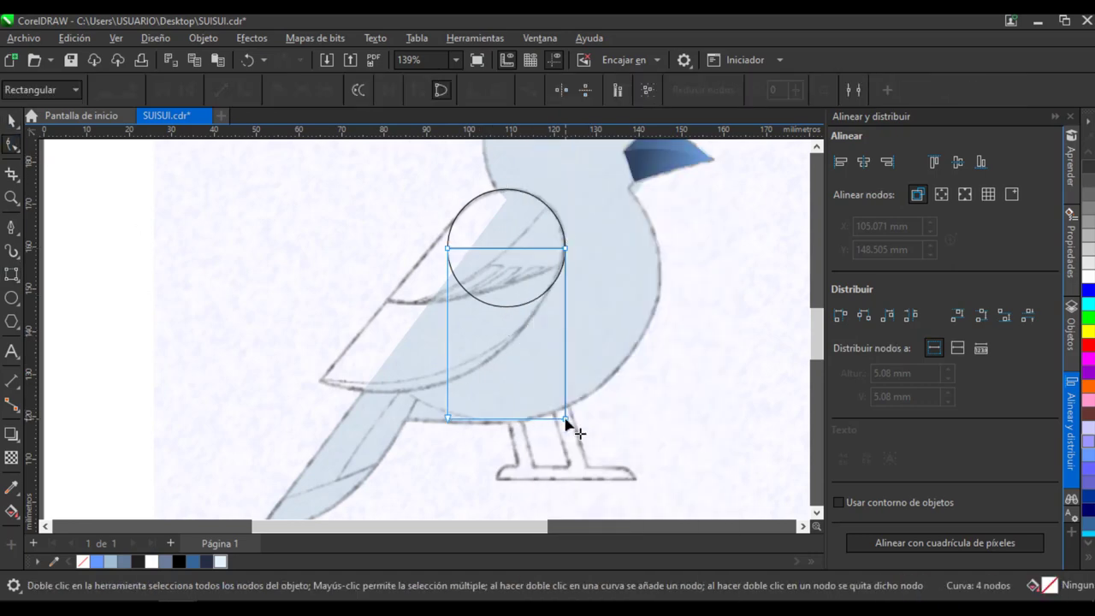
{"action": "left_click_drag", "start_coordinate": [448, 475], "coordinate": [447, 474]}
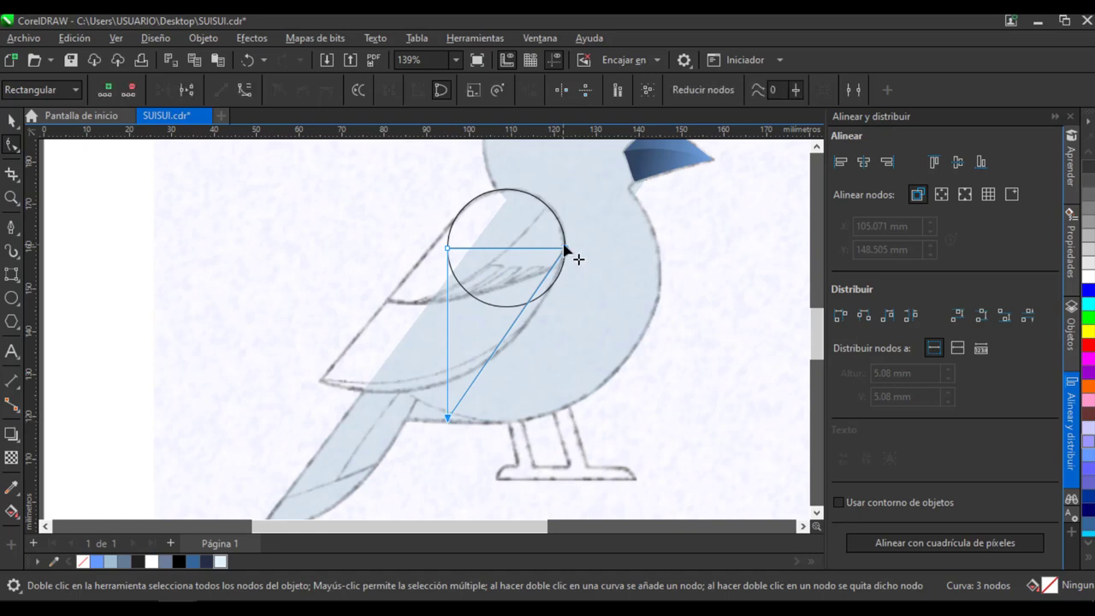
Bow the triangle's slanted side outward, then merge it with the circle into one wing outline free of the surplus right-side node.
{"action": "left_click_drag", "start_coordinate": [512, 327], "coordinate": [532, 358]}
{"action": "key", "text": "space"}
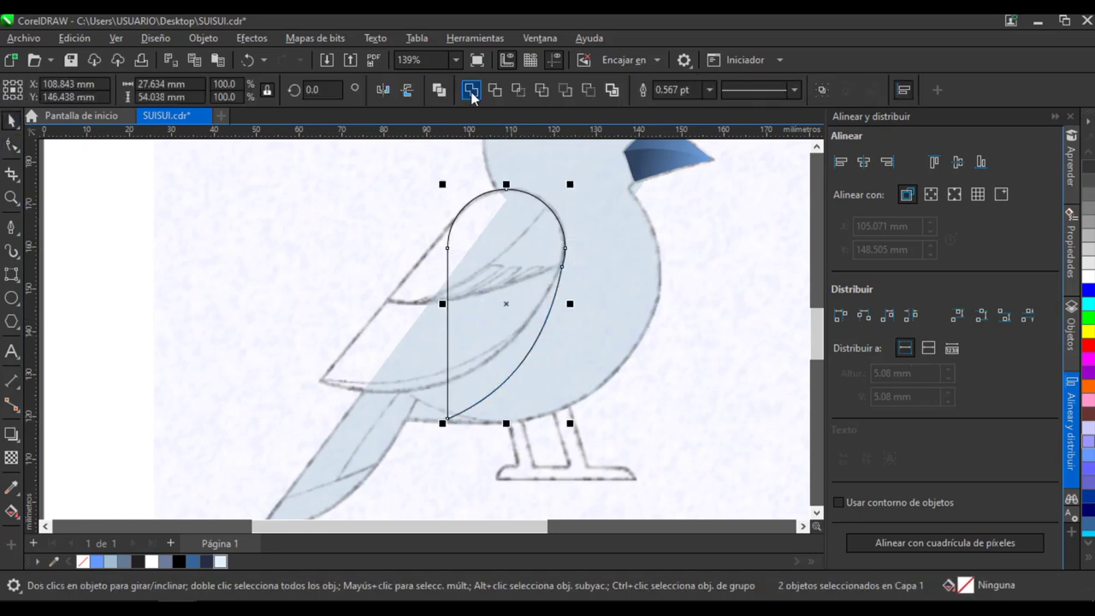
{"action": "left_click", "coordinate": [12, 149]}
{"action": "double_click", "coordinate": [563, 268]}
Rotate the wing outline clockwise, then move and resize it until its straight edge and rounded top match the sketched wing.
{"action": "left_click", "coordinate": [10, 120]}
{"action": "left_click", "coordinate": [486, 338]}
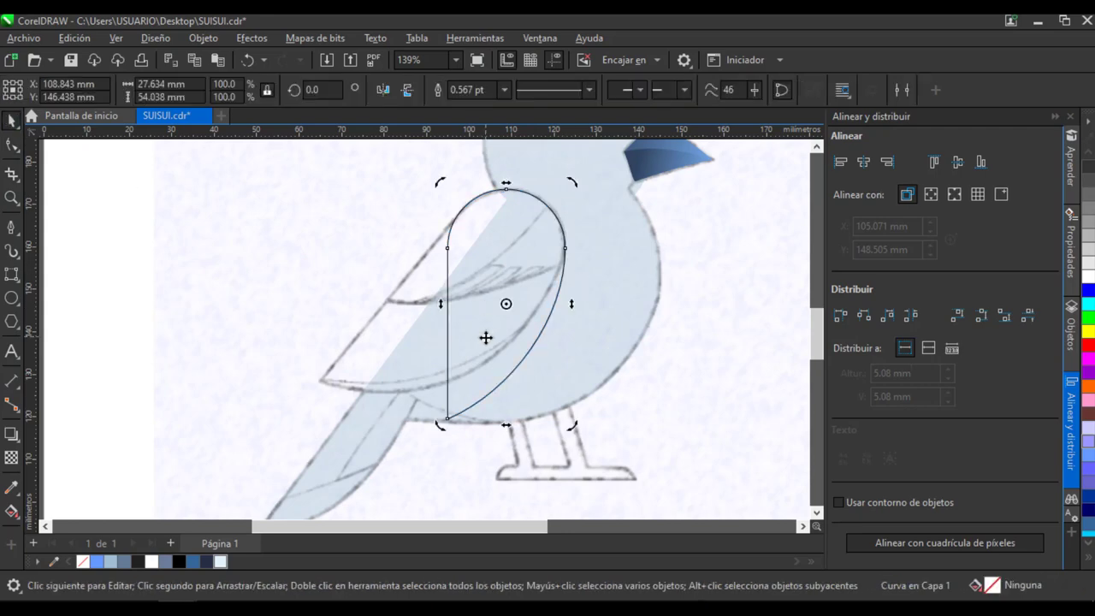
{"action": "left_click_drag", "start_coordinate": [428, 426], "coordinate": [377, 388]}
{"action": "left_click", "coordinate": [555, 224]}
{"action": "left_click_drag", "start_coordinate": [556, 228], "coordinate": [530, 220]}
{"action": "left_click_drag", "start_coordinate": [366, 372], "coordinate": [314, 391]}
{"action": "left_click", "coordinate": [405, 352]}
{"action": "left_click", "coordinate": [401, 328]}
{"action": "left_click_drag", "start_coordinate": [577, 190], "coordinate": [585, 186]}
{"action": "left_click_drag", "start_coordinate": [535, 228], "coordinate": [539, 228]}
Adjust the wing outline's nodes and curve handles so its rounded top, straight edge and lower curve follow the sketch.
{"action": "key", "text": "F10"}
{"action": "left_click_drag", "start_coordinate": [567, 313], "coordinate": [541, 309]}
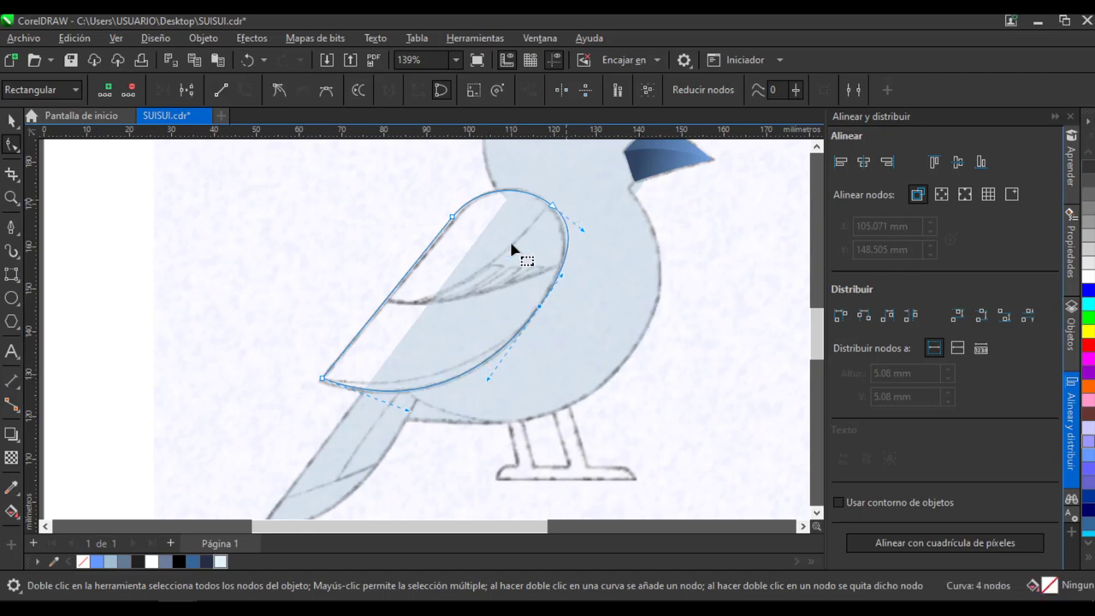
{"action": "scroll", "coordinate": [325, 378], "scroll_direction": "up", "scroll_amount": 5}
{"action": "scroll", "coordinate": [324, 378], "scroll_direction": "down", "scroll_amount": 4}
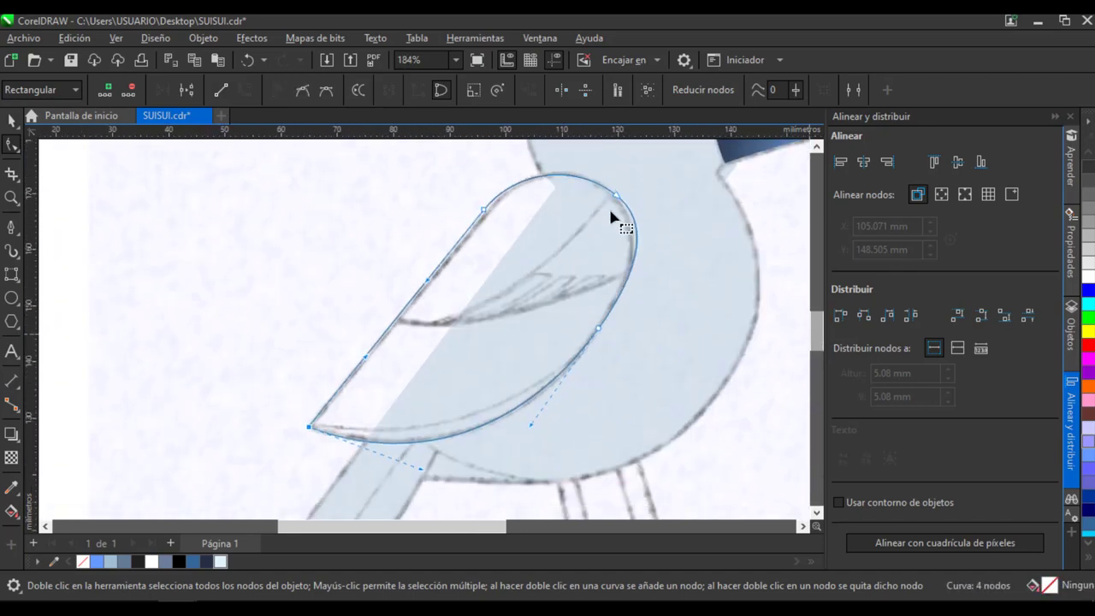
{"action": "left_click_drag", "start_coordinate": [657, 228], "coordinate": [649, 228]}
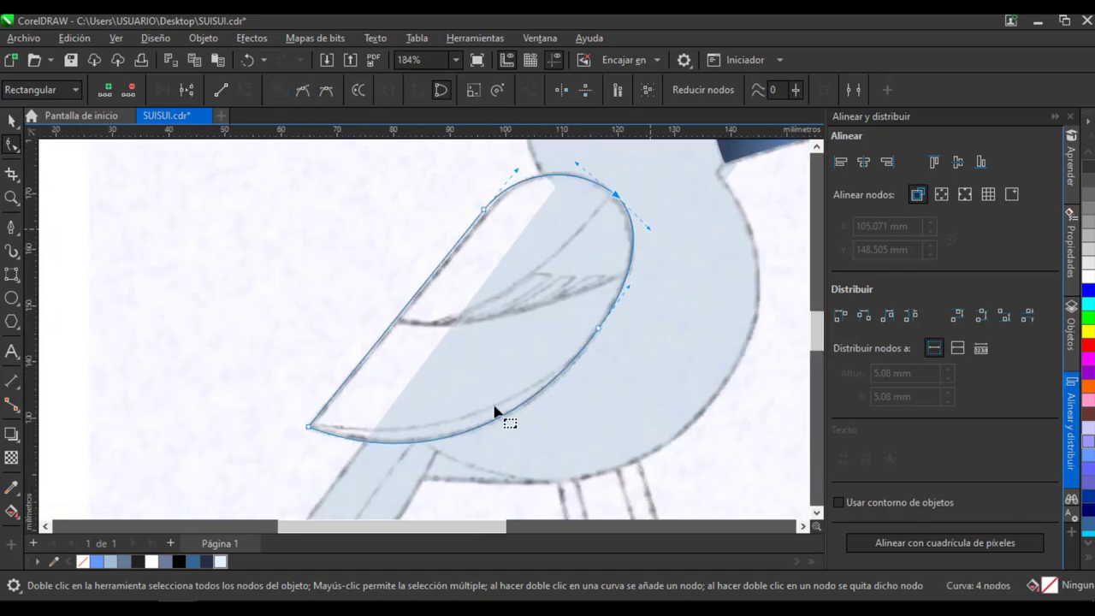
{"action": "left_click_drag", "start_coordinate": [531, 426], "coordinate": [542, 419]}
{"action": "scroll", "coordinate": [485, 213], "scroll_direction": "up", "scroll_amount": 4}
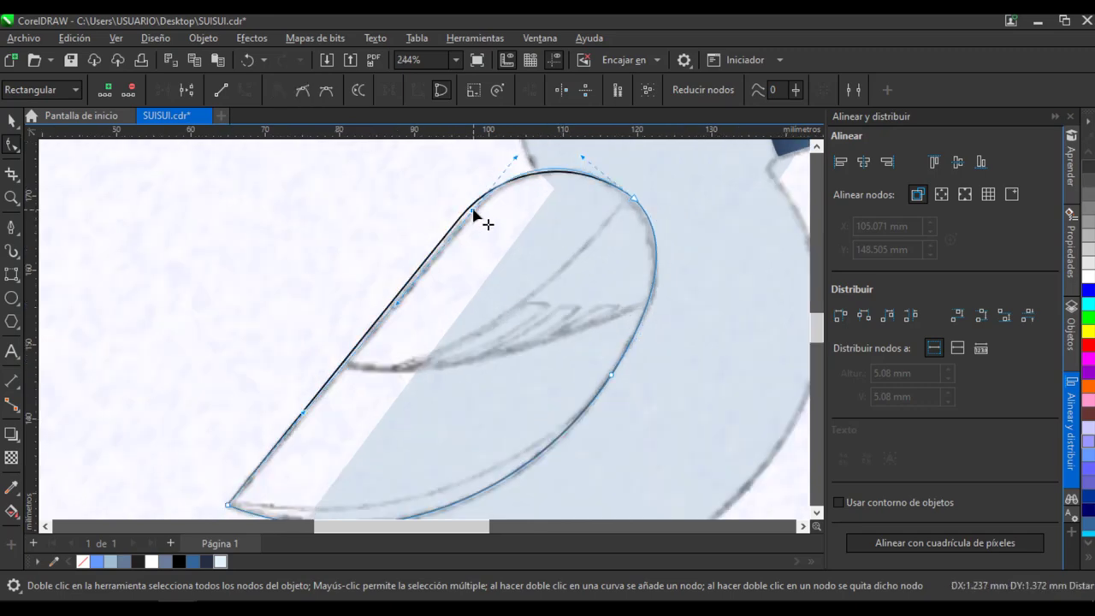
{"action": "scroll", "coordinate": [523, 183], "scroll_direction": "down", "scroll_amount": 1}
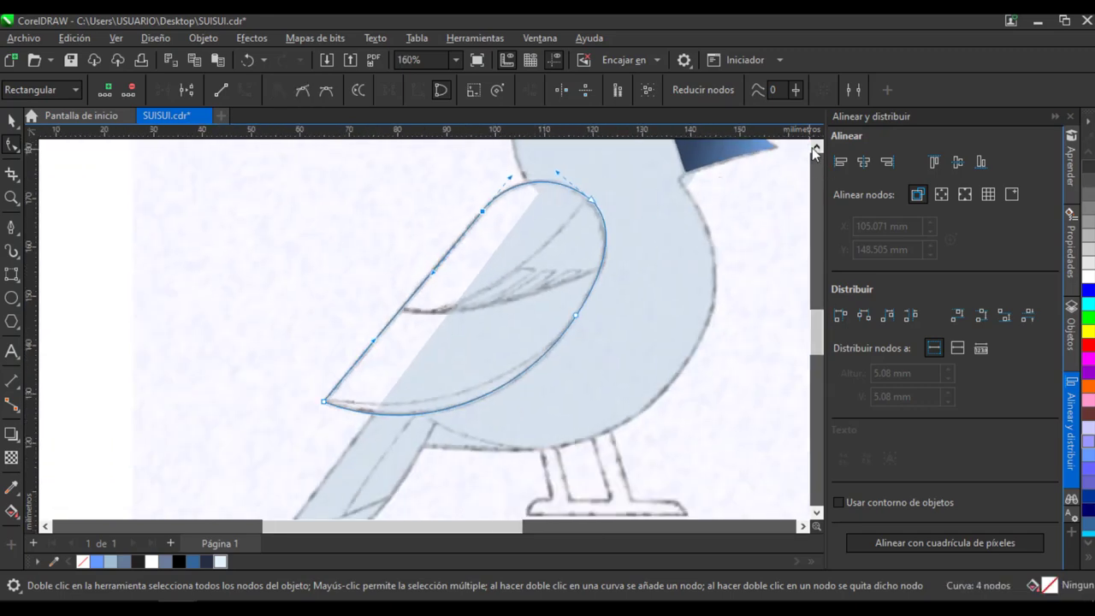
{"action": "left_click", "coordinate": [817, 146]}
{"action": "key", "text": "space"}
{"action": "left_click", "coordinate": [361, 299]}
Draw a curve from beyond the wing's upper end to the sketched notch on its straight edge and bend it to the sketch line.
{"action": "scroll", "coordinate": [363, 306], "scroll_direction": "down", "scroll_amount": 1}
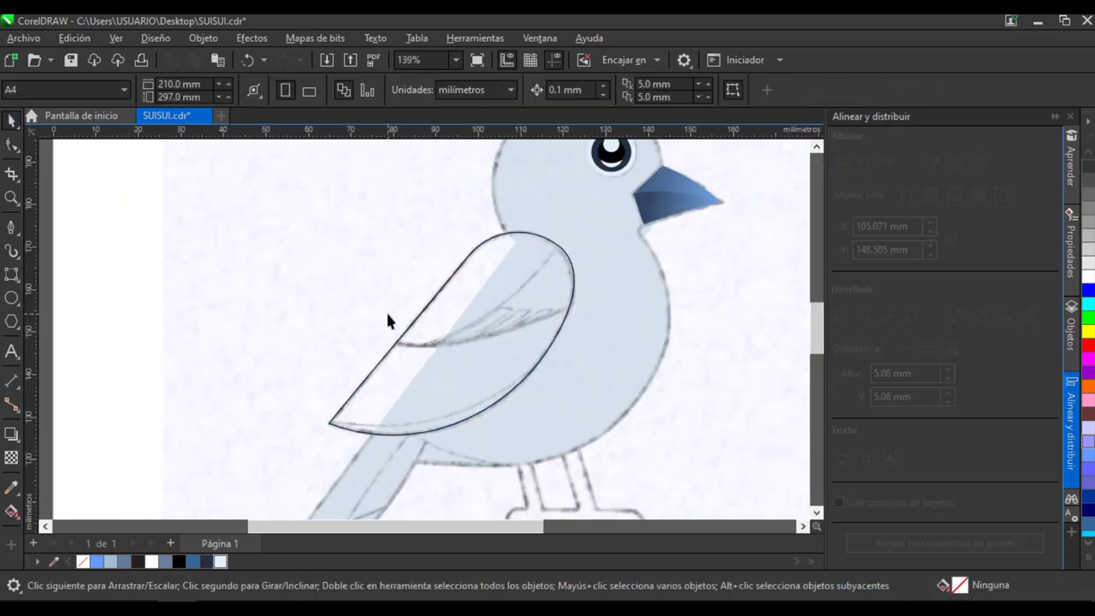
{"action": "scroll", "coordinate": [388, 312], "scroll_direction": "up", "scroll_amount": 1}
{"action": "left_click", "coordinate": [12, 229]}
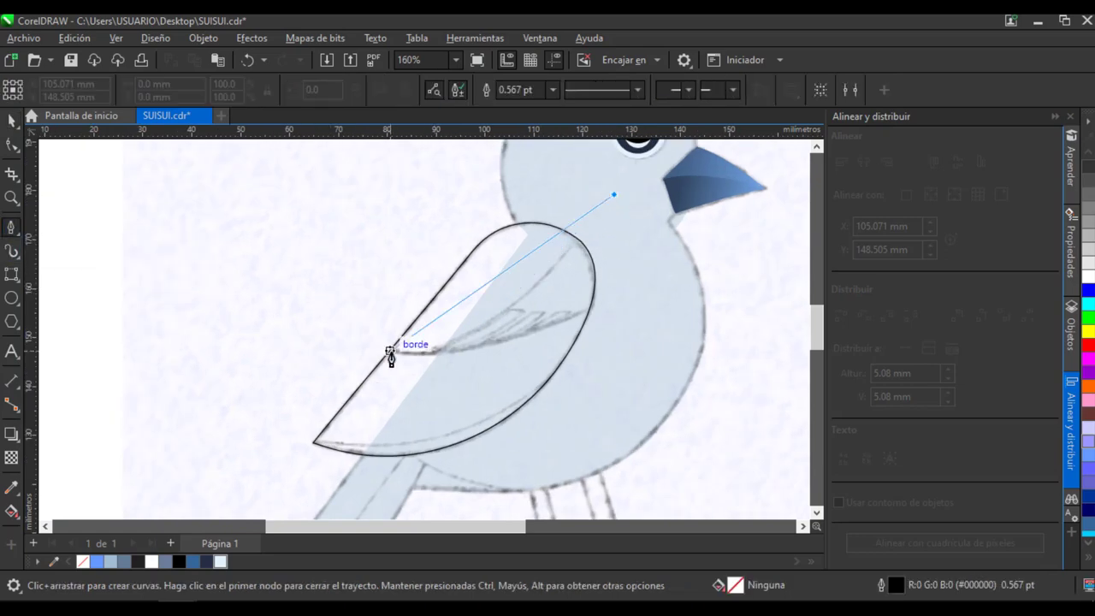
{"action": "left_click_drag", "start_coordinate": [391, 349], "coordinate": [253, 334]}
{"action": "left_click", "coordinate": [15, 144]}
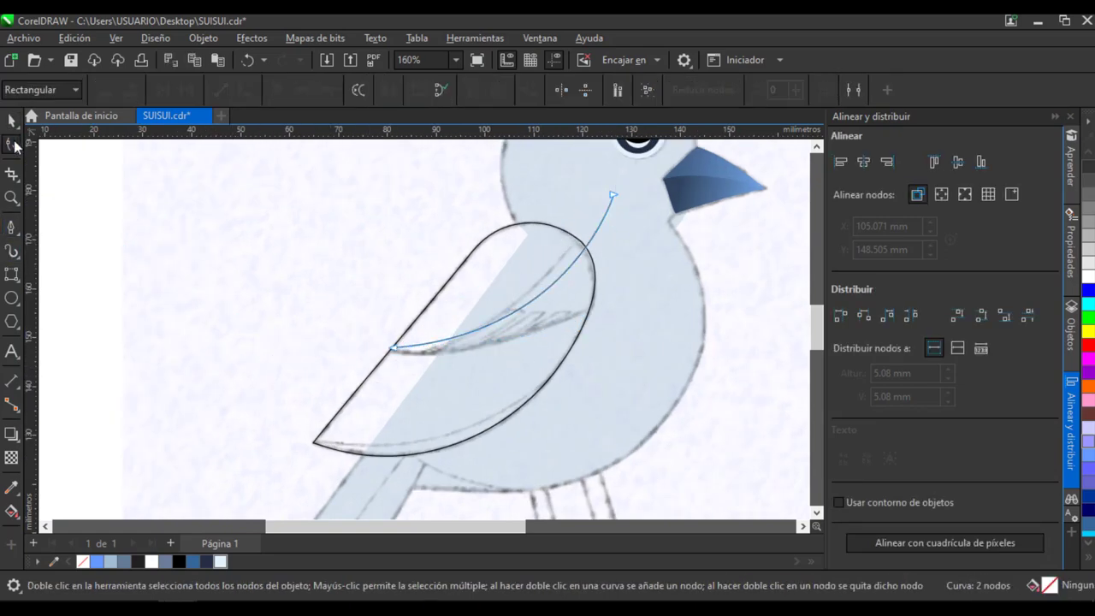
{"action": "left_click_drag", "start_coordinate": [393, 348], "coordinate": [390, 353]}
{"action": "left_click_drag", "start_coordinate": [565, 340], "coordinate": [531, 375]}
{"action": "scroll", "coordinate": [391, 362], "scroll_direction": "up", "scroll_amount": 1}
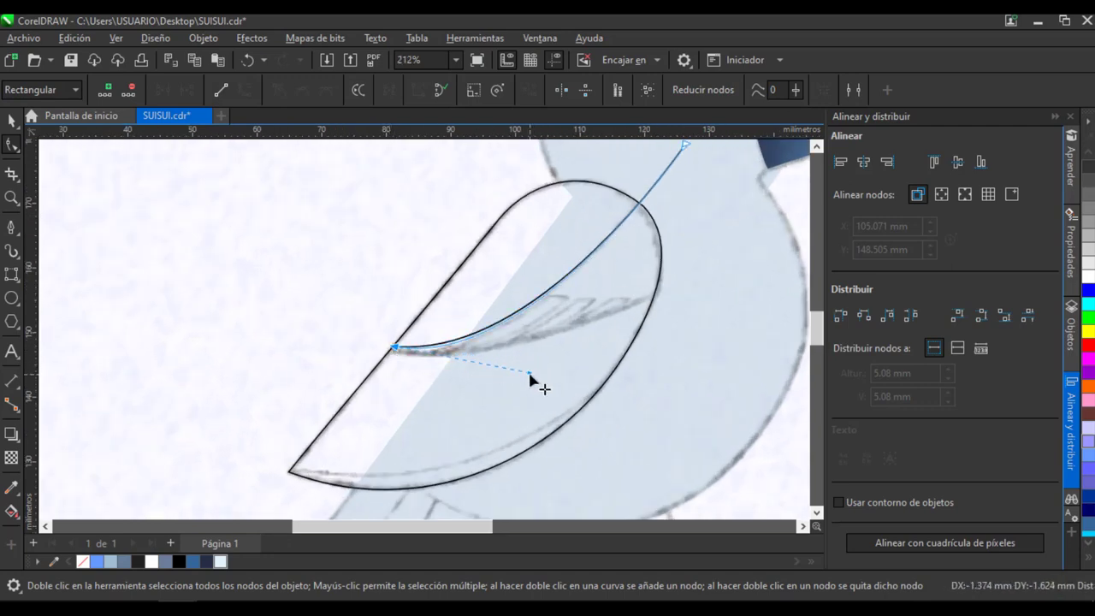
{"action": "scroll", "coordinate": [402, 355], "scroll_direction": "down", "scroll_amount": 1}
Draw a second, lower curve across the wing from beyond its rounded side through the notch and past the straight edge.
{"action": "left_click", "coordinate": [11, 228]}
{"action": "left_click", "coordinate": [688, 241]}
{"action": "left_click_drag", "start_coordinate": [394, 348], "coordinate": [235, 303]}
{"action": "left_click", "coordinate": [241, 290]}
{"action": "key", "text": "space"}
{"action": "left_click", "coordinate": [385, 269]}
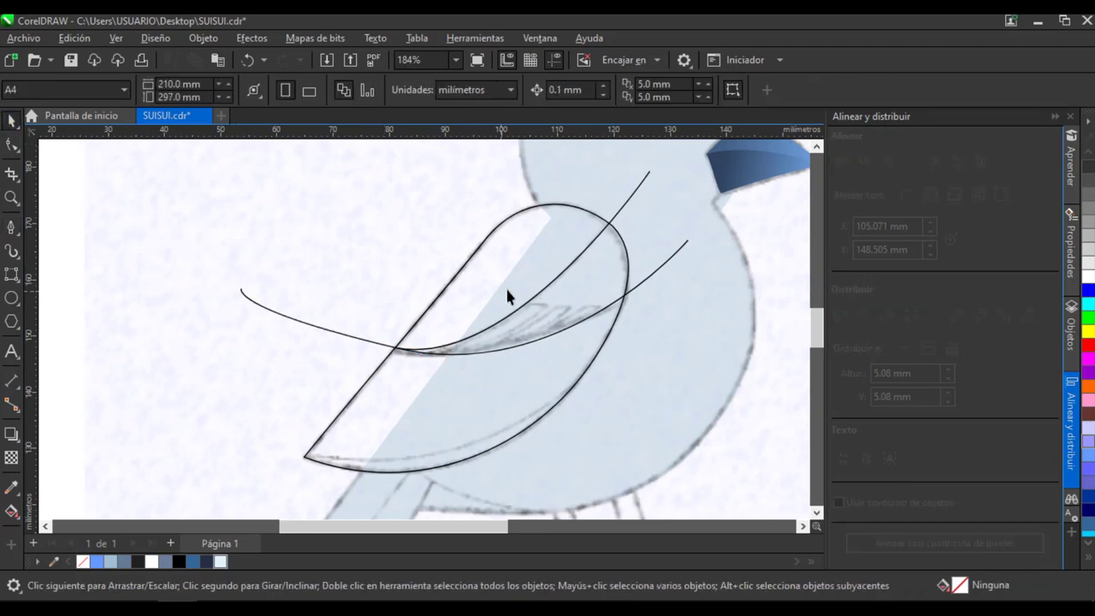
Use Smart Fill on all wing regions above the lower curve, in C:40 M:20 Y:0 K:40, and delete both guide curves.
{"action": "left_click", "coordinate": [17, 518]}
{"action": "left_click", "coordinate": [68, 533]}
{"action": "left_click", "coordinate": [489, 279]}
{"action": "left_click", "coordinate": [538, 266]}
{"action": "left_click", "coordinate": [602, 272]}
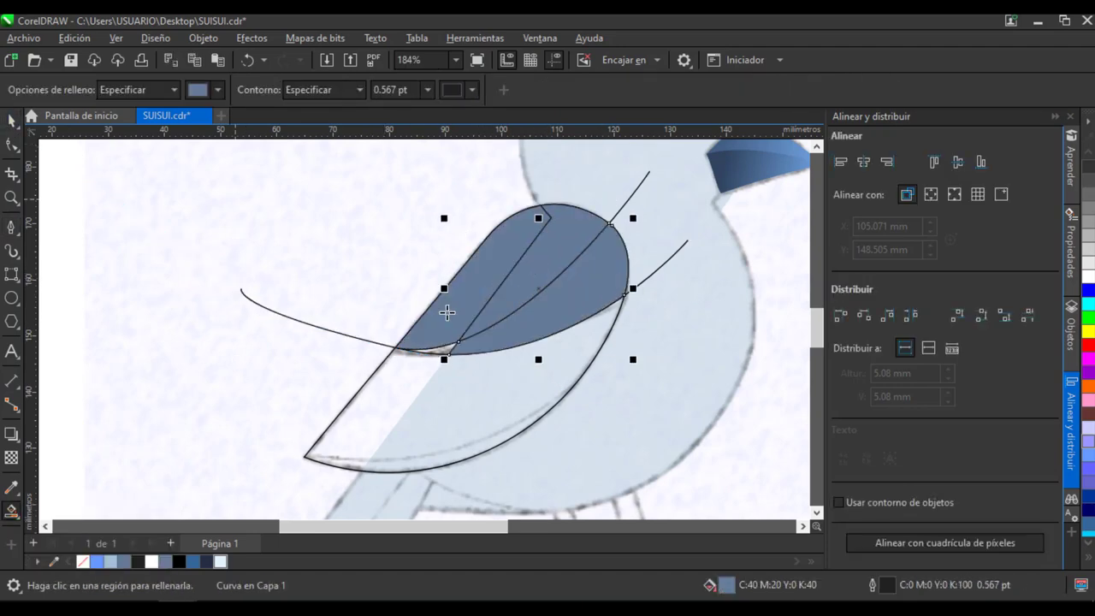
{"action": "left_click", "coordinate": [447, 349]}
{"action": "left_click", "coordinate": [12, 121]}
{"action": "left_click", "coordinate": [305, 322]}
{"action": "key", "text": "Delete"}
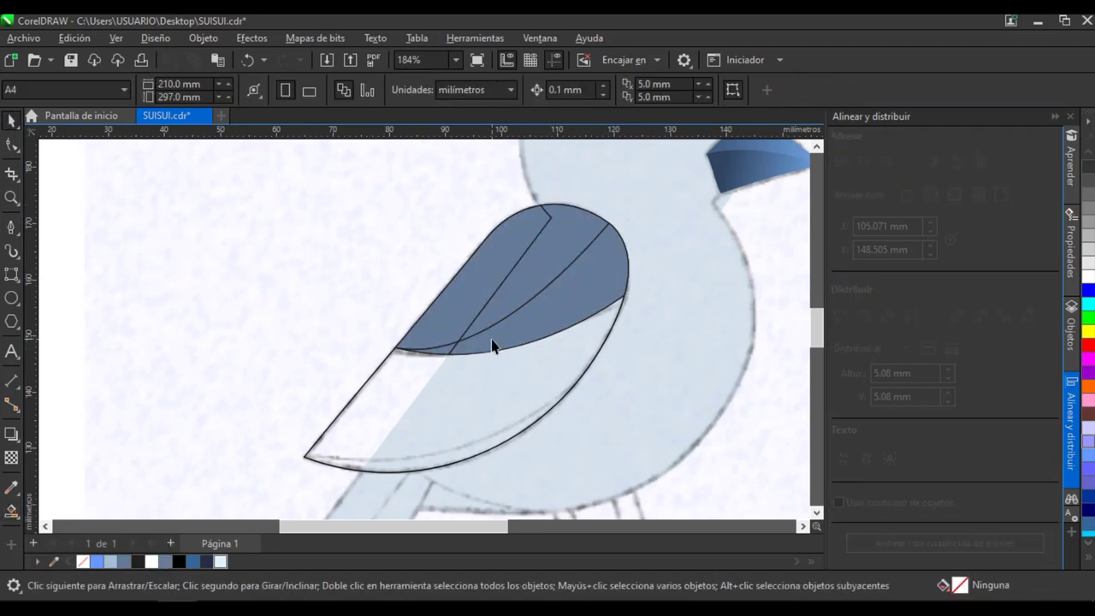
Weld the fragments of the lower band into one shape and those of the upper wing into another.
{"action": "left_click", "coordinate": [492, 341]}
{"action": "left_click", "coordinate": [440, 352], "text": "shift"}
{"action": "left_click", "coordinate": [472, 91]}
{"action": "left_click", "coordinate": [509, 244]}
{"action": "left_click", "coordinate": [568, 250], "text": "shift"}
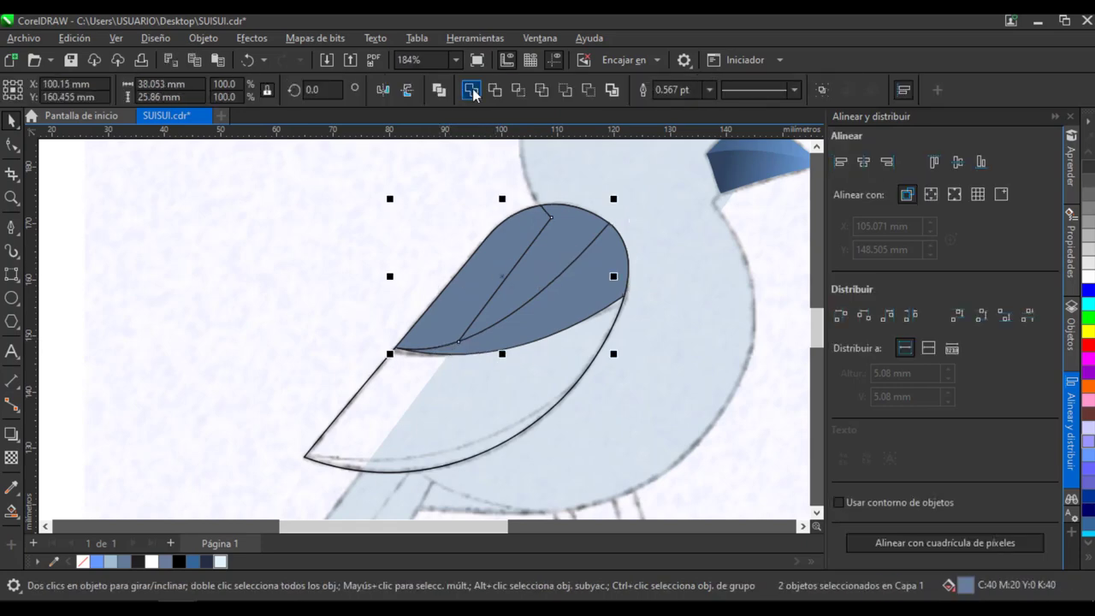
{"action": "left_click", "coordinate": [470, 90]}
Fill the upper wing piece with white and remove the fill from the band beneath it.
{"action": "left_click", "coordinate": [1090, 278]}
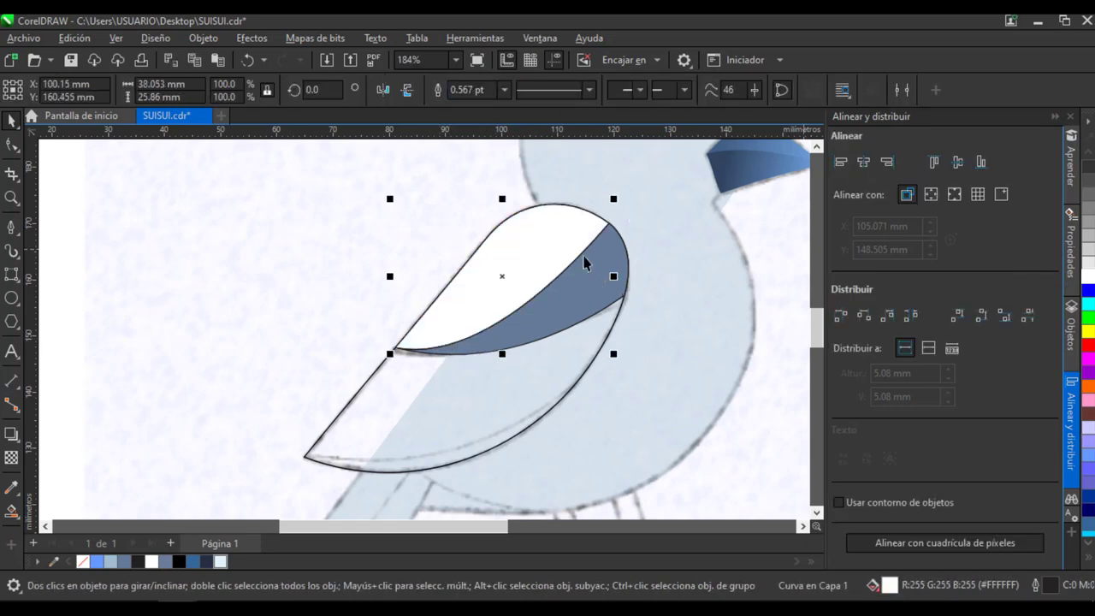
{"action": "left_click", "coordinate": [586, 259]}
{"action": "left_click", "coordinate": [1090, 278]}
{"action": "left_click", "coordinate": [1087, 558]}
{"action": "left_click", "coordinate": [1033, 153]}
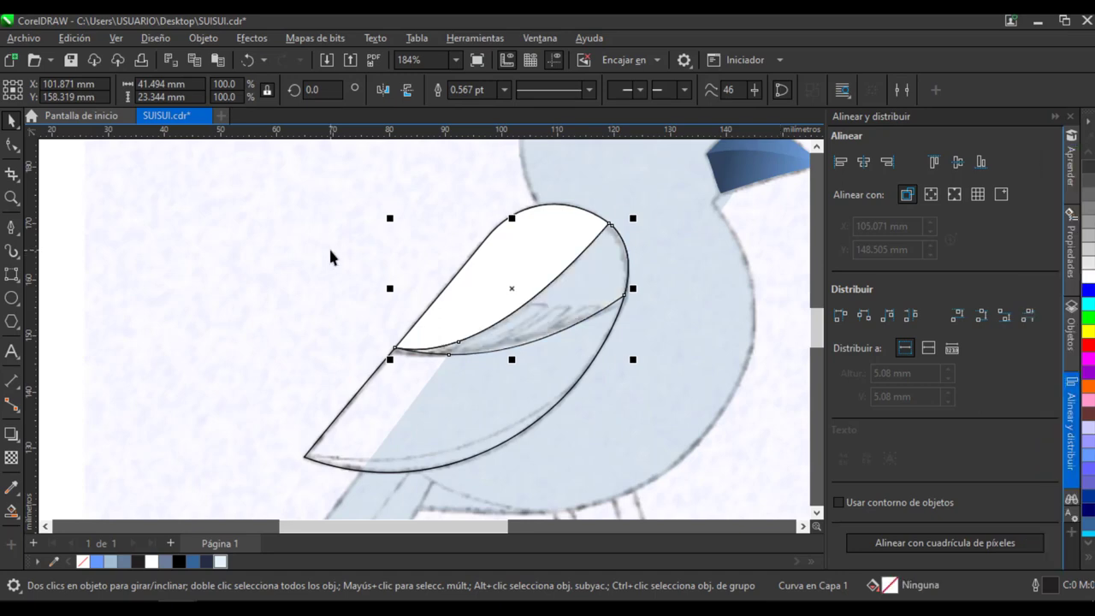
{"action": "left_click", "coordinate": [332, 255]}
Draw a nearly horizontal, slightly sagging curve across the unfilled band along the tops of the sketched feathers.
{"action": "scroll", "coordinate": [599, 330], "scroll_direction": "up", "scroll_amount": 3}
{"action": "left_click", "coordinate": [12, 228]}
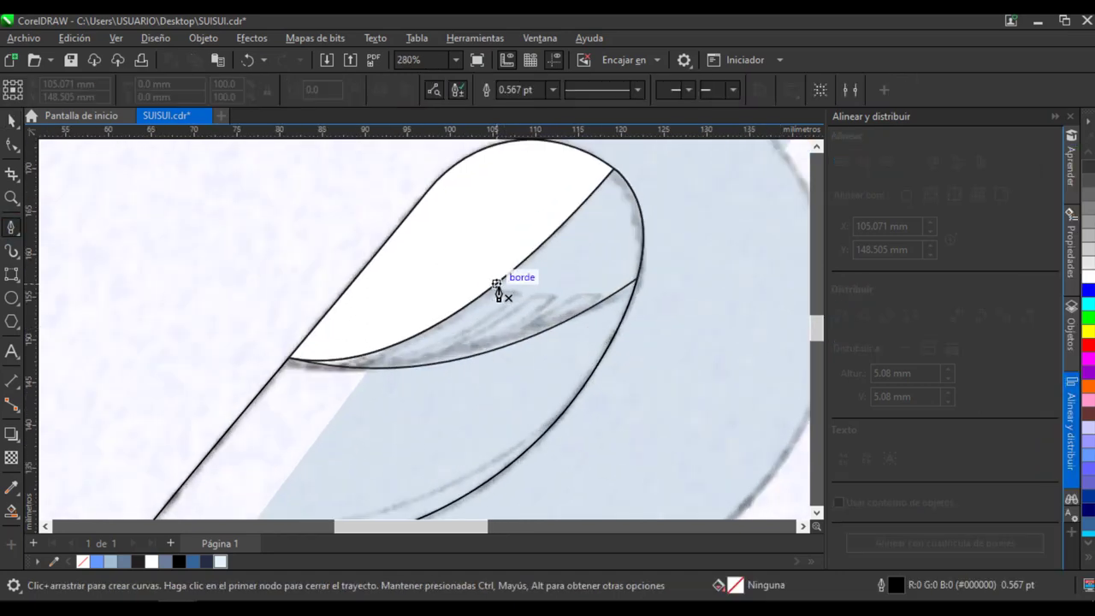
{"action": "left_click_drag", "start_coordinate": [464, 285], "coordinate": [369, 265]}
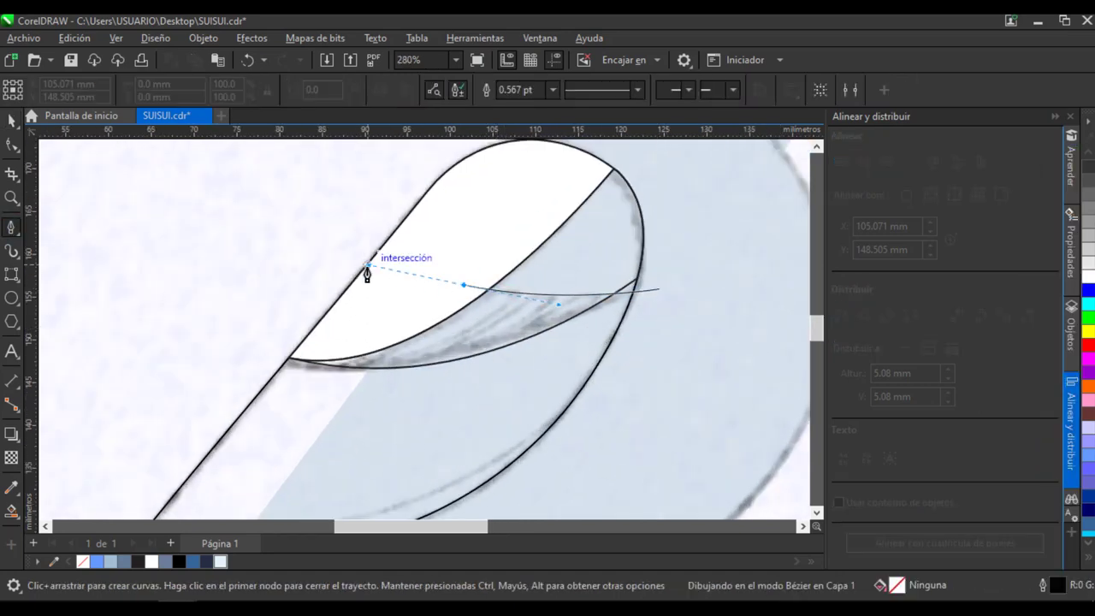
{"action": "key", "text": "Escape"}
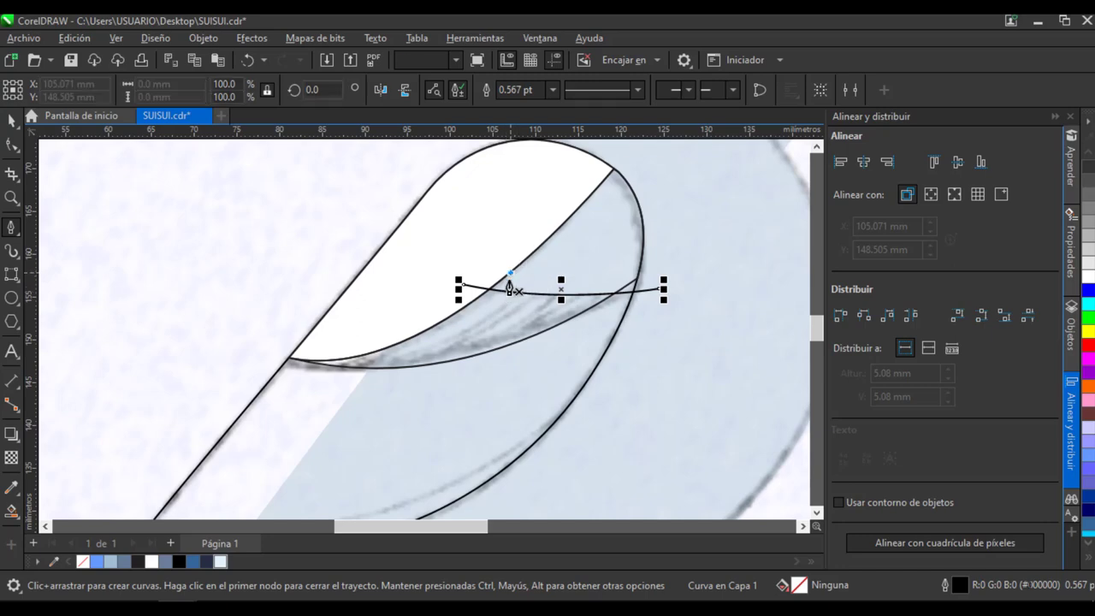
Draw the first feather in the band as two curves that meet in a point at their lower end.
{"action": "scroll", "coordinate": [369, 362], "scroll_direction": "up", "scroll_amount": 2}
{"action": "left_click_drag", "start_coordinate": [297, 370], "coordinate": [238, 386]}
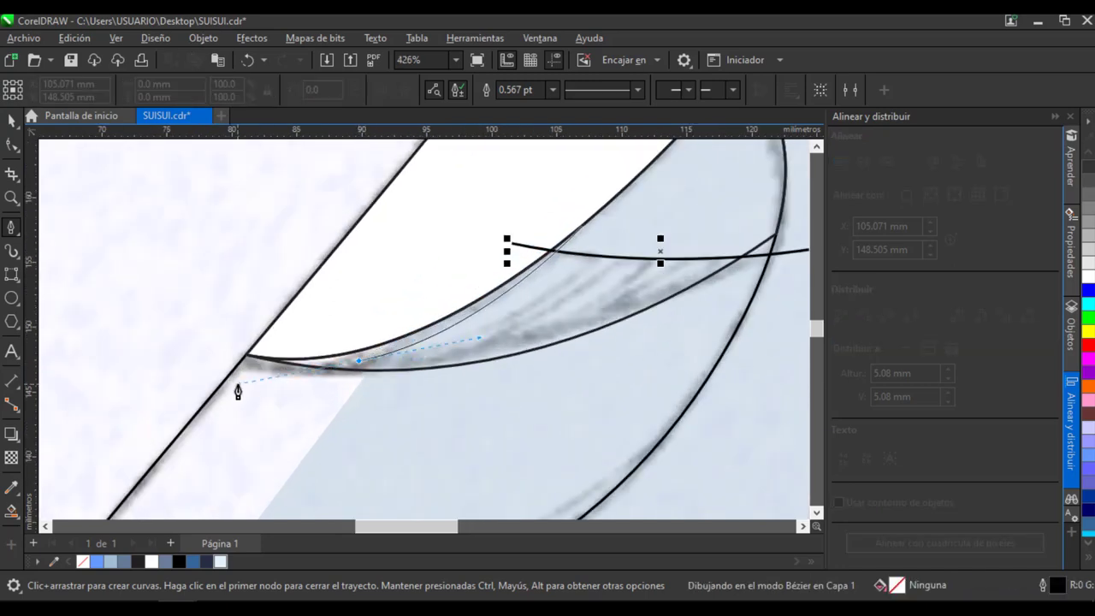
{"action": "key", "text": "Escape"}
{"action": "left_click", "coordinate": [359, 361]}
{"action": "left_click_drag", "start_coordinate": [614, 247], "coordinate": [654, 192]}
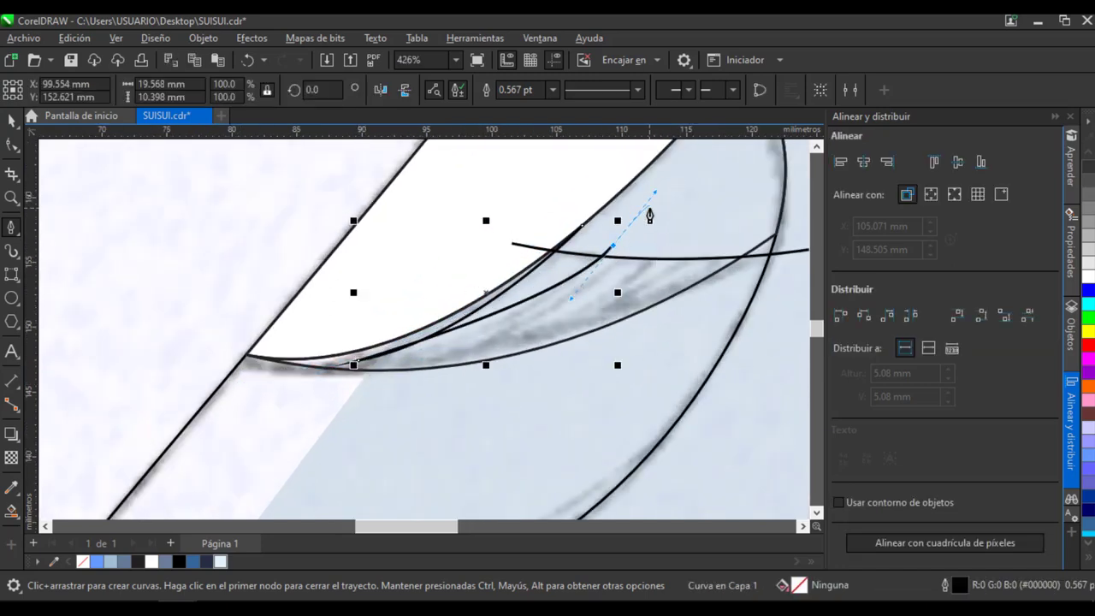
Adjust the first feather's end node and curve handles so both curves follow the sketch inside the band.
{"action": "left_click", "coordinate": [12, 146]}
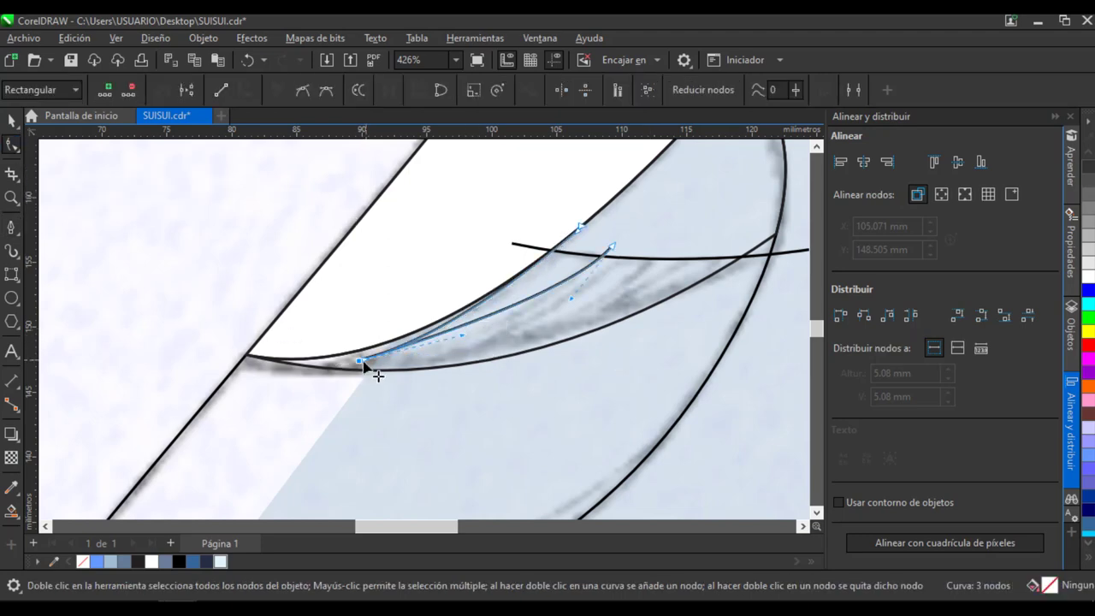
{"action": "left_click_drag", "start_coordinate": [572, 299], "coordinate": [533, 337]}
{"action": "left_click_drag", "start_coordinate": [371, 359], "coordinate": [385, 359]}
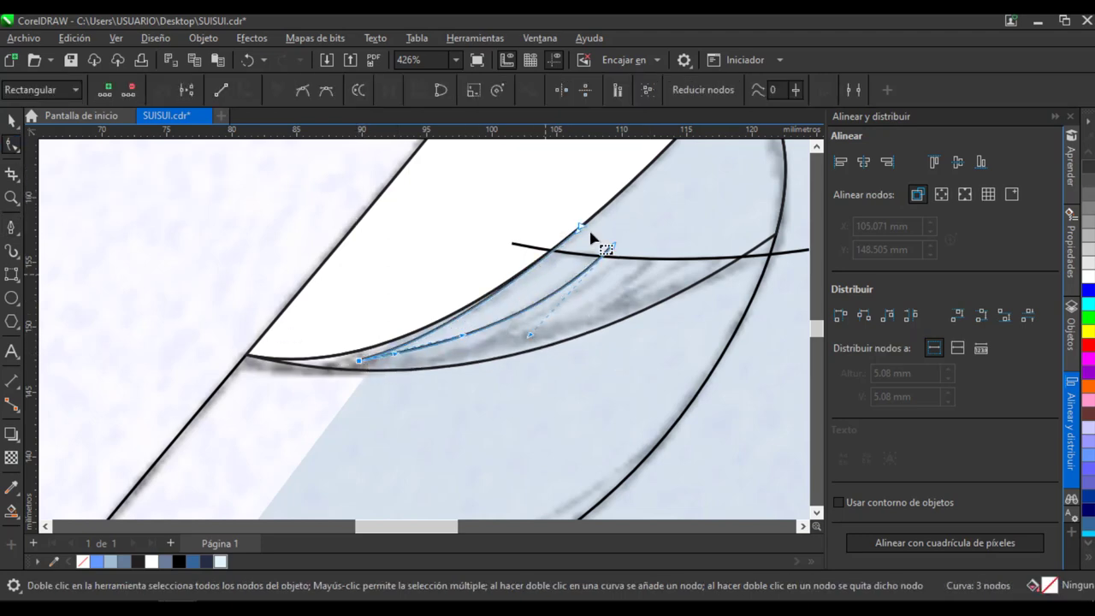
{"action": "left_click_drag", "start_coordinate": [580, 228], "coordinate": [588, 233]}
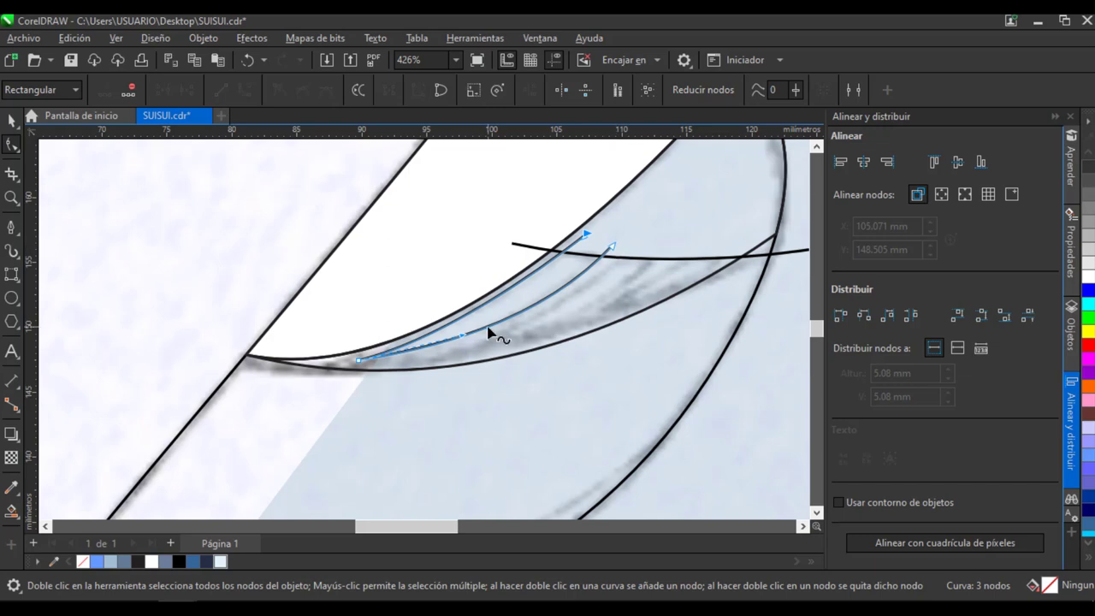
{"action": "left_click_drag", "start_coordinate": [529, 335], "coordinate": [511, 338]}
Place two copies of the feather curves further along the band toward the wing's rounded side.
{"action": "left_click", "coordinate": [12, 122]}
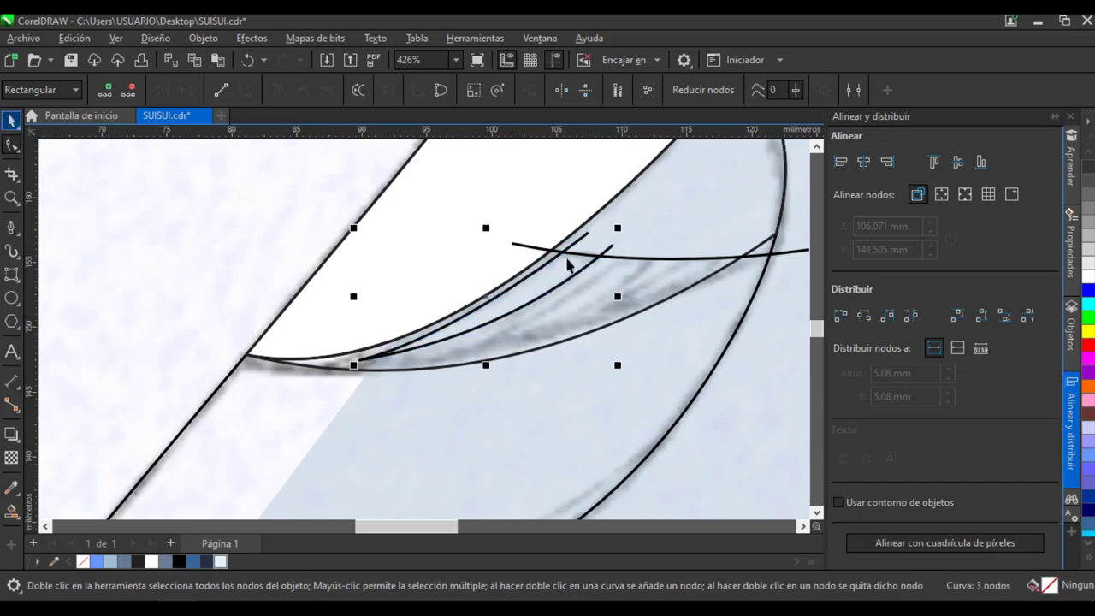
{"action": "left_click_drag", "start_coordinate": [551, 281], "coordinate": [725, 248]}
{"action": "right_click", "coordinate": [725, 248]}
{"action": "scroll", "coordinate": [662, 287], "scroll_direction": "right", "scroll_amount": 1}
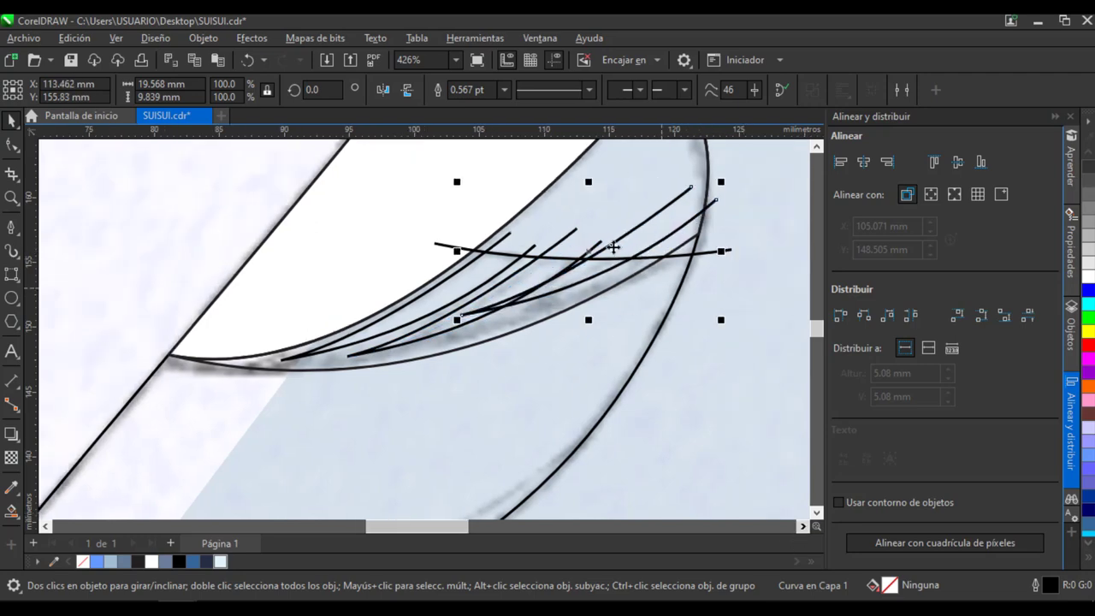
Rotate the third feather copy by about 5.4° and reposition it so its point rests within the band.
{"action": "left_click_drag", "start_coordinate": [637, 248], "coordinate": [669, 246]}
{"action": "left_click", "coordinate": [670, 247]}
{"action": "left_click_drag", "start_coordinate": [744, 319], "coordinate": [754, 302]}
{"action": "left_click", "coordinate": [653, 237]}
{"action": "left_click_drag", "start_coordinate": [653, 237], "coordinate": [642, 257]}
{"action": "left_click", "coordinate": [716, 337]}
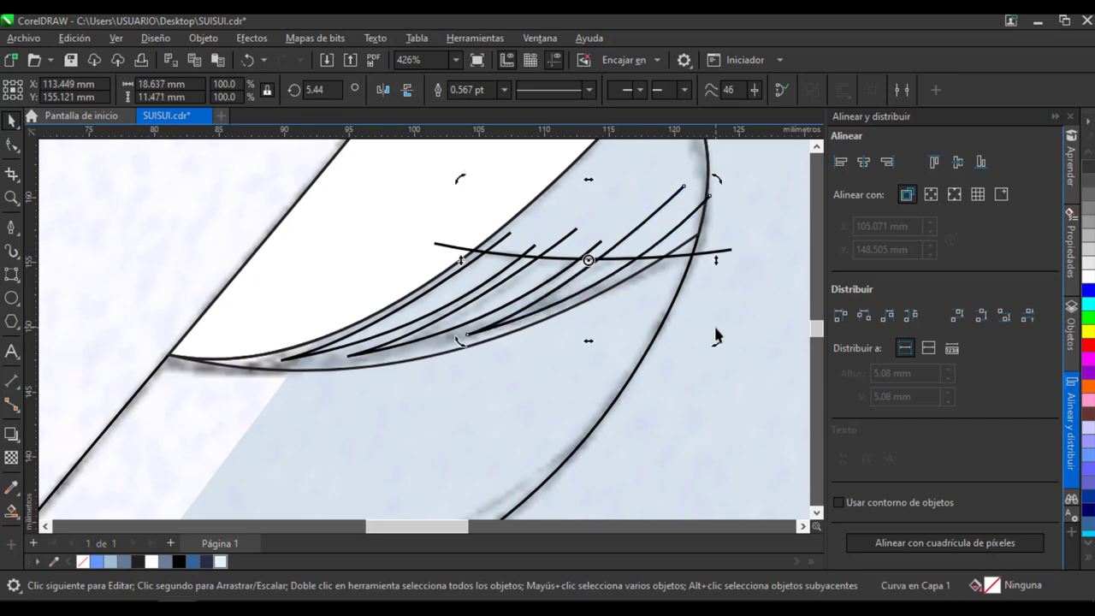
Smart Fill the three feather areas below the crossing curve with C:40 M:20 Y:0 K:40.
{"action": "left_click", "coordinate": [7, 516]}
{"action": "left_click", "coordinate": [492, 267]}
{"action": "left_click", "coordinate": [546, 270]}
{"action": "left_click", "coordinate": [604, 269]}
{"action": "left_click", "coordinate": [11, 121]}
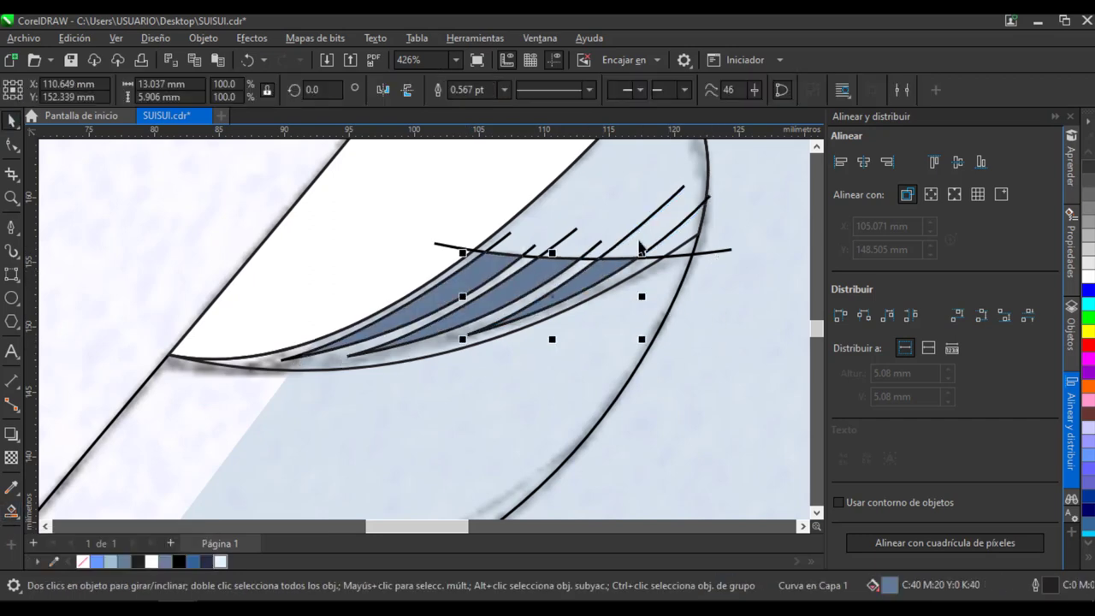
Delete the feather guide curves and the crossing curve, keeping only the three filled feathers.
{"action": "left_click", "coordinate": [640, 227]}
{"action": "key", "text": "Delete"}
{"action": "left_click", "coordinate": [531, 249]}
{"action": "key", "text": "Delete"}
{"action": "left_click", "coordinate": [710, 254]}
{"action": "key", "text": "Delete"}
{"action": "scroll", "coordinate": [555, 263], "scroll_direction": "down", "scroll_amount": 2}
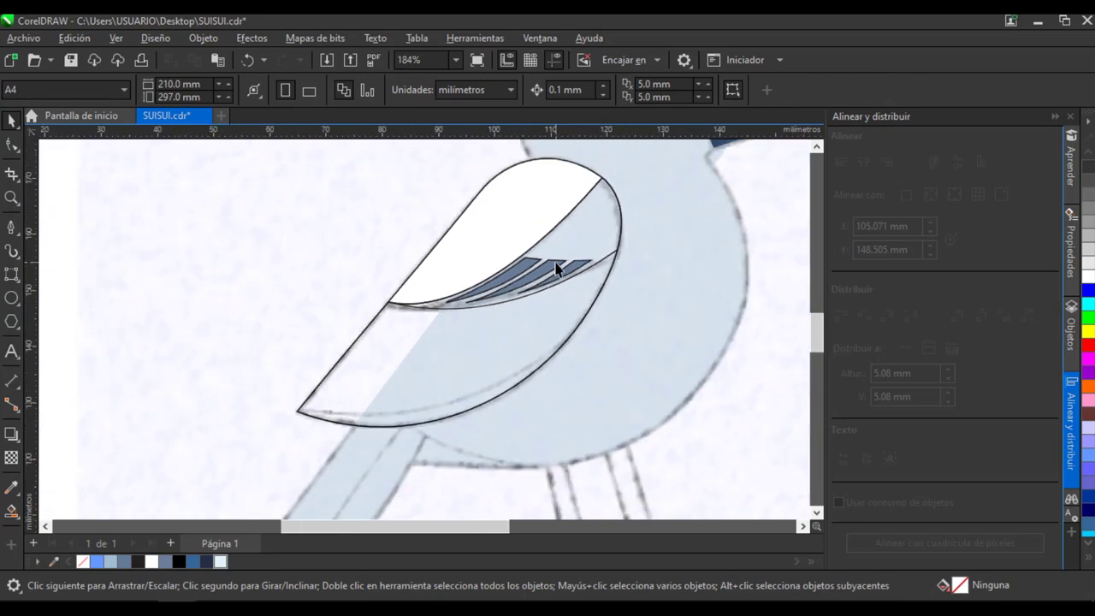
Draw a long curve just inside the wing's lower edge, from its rounded side through the tip, and adjust it to the sketch.
{"action": "scroll", "coordinate": [317, 421], "scroll_direction": "up", "scroll_amount": 1}
{"action": "left_click", "coordinate": [11, 227]}
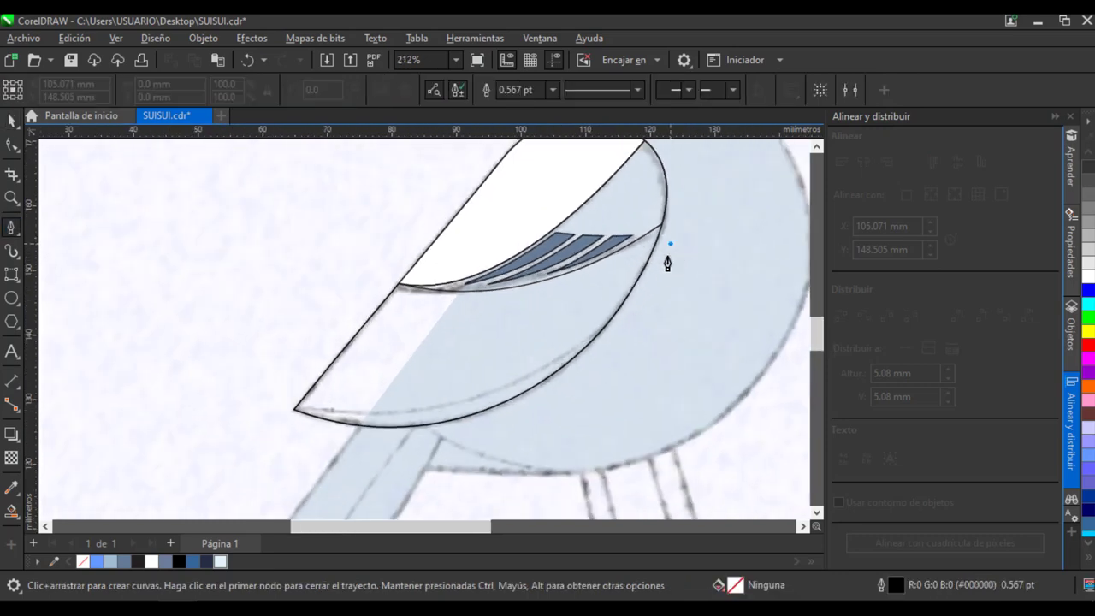
{"action": "left_click_drag", "start_coordinate": [292, 411], "coordinate": [94, 385]}
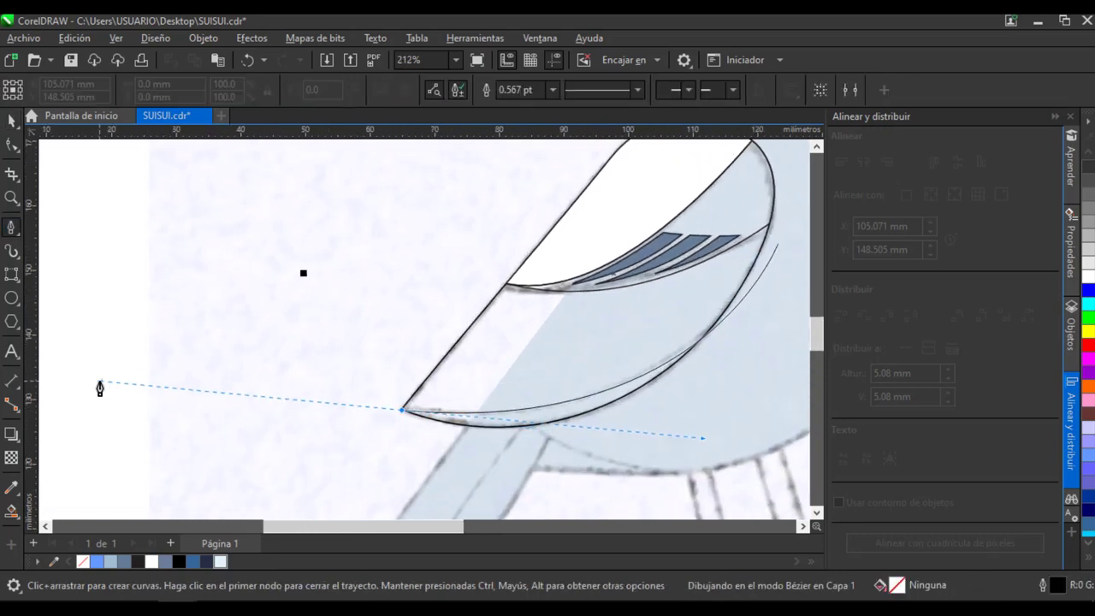
{"action": "double_click", "coordinate": [349, 429]}
{"action": "key", "text": "F10"}
{"action": "left_click_drag", "start_coordinate": [778, 244], "coordinate": [777, 232]}
{"action": "left_click_drag", "start_coordinate": [712, 433], "coordinate": [707, 441]}
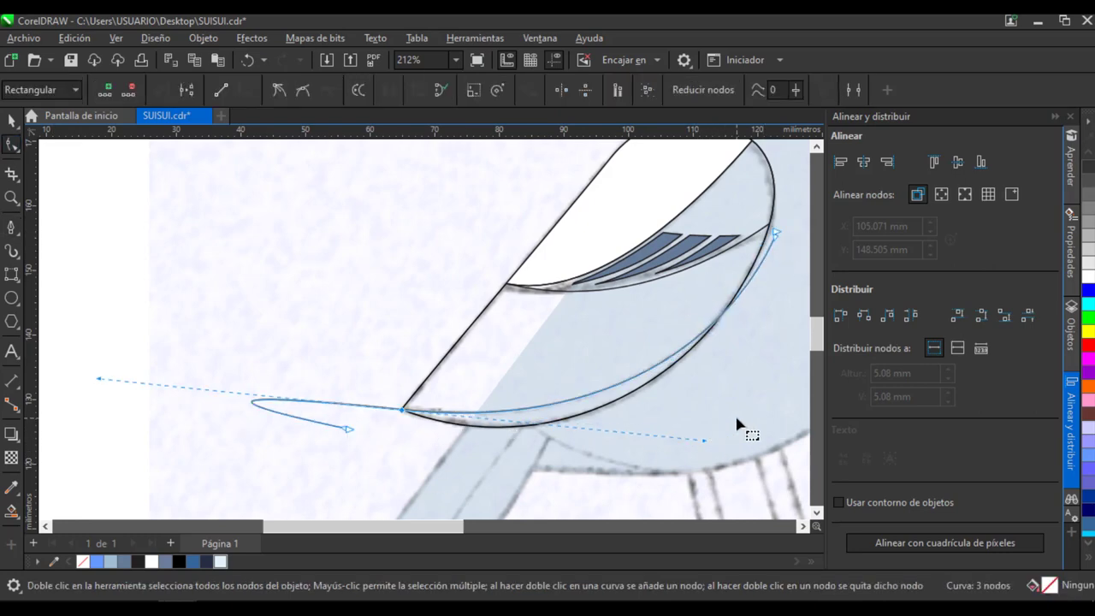
Smart Fill the strip between the long curve and the wing's lower edge, and weld its two fragments into one shape.
{"action": "left_click", "coordinate": [11, 511]}
{"action": "left_click", "coordinate": [545, 418]}
{"action": "left_click", "coordinate": [462, 420]}
{"action": "key", "text": "space"}
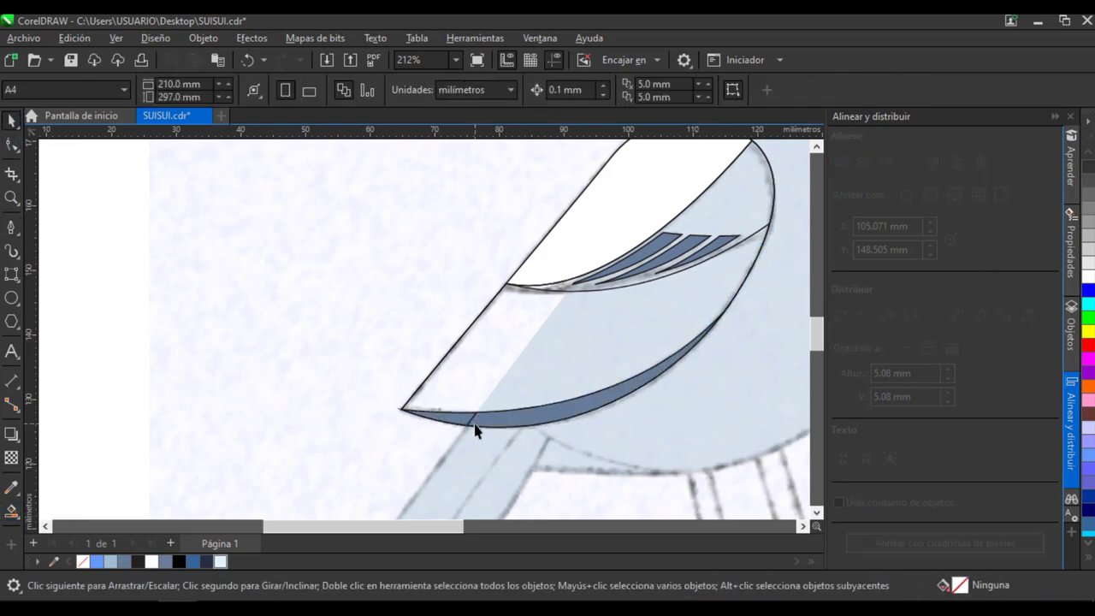
{"action": "left_click", "coordinate": [471, 89]}
{"action": "left_click", "coordinate": [343, 332]}
Fill the wing's upper section with #5A819E.
{"action": "scroll", "coordinate": [344, 332], "scroll_direction": "down", "scroll_amount": 3}
{"action": "left_click_drag", "start_coordinate": [821, 334], "coordinate": [821, 334]}
{"action": "left_click", "coordinate": [578, 222]}
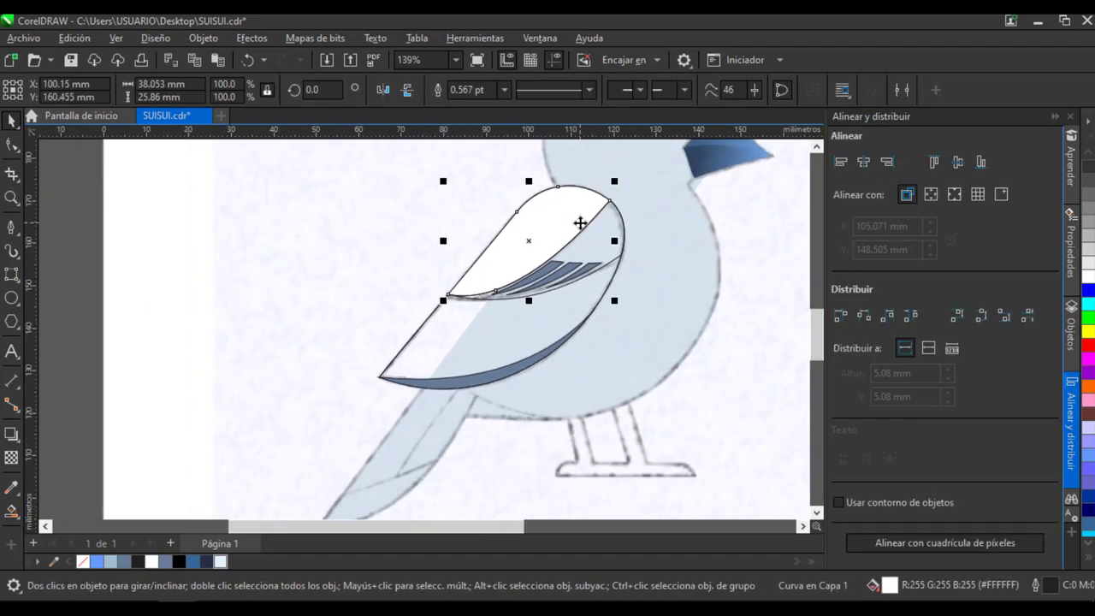
{"action": "left_click", "coordinate": [12, 511]}
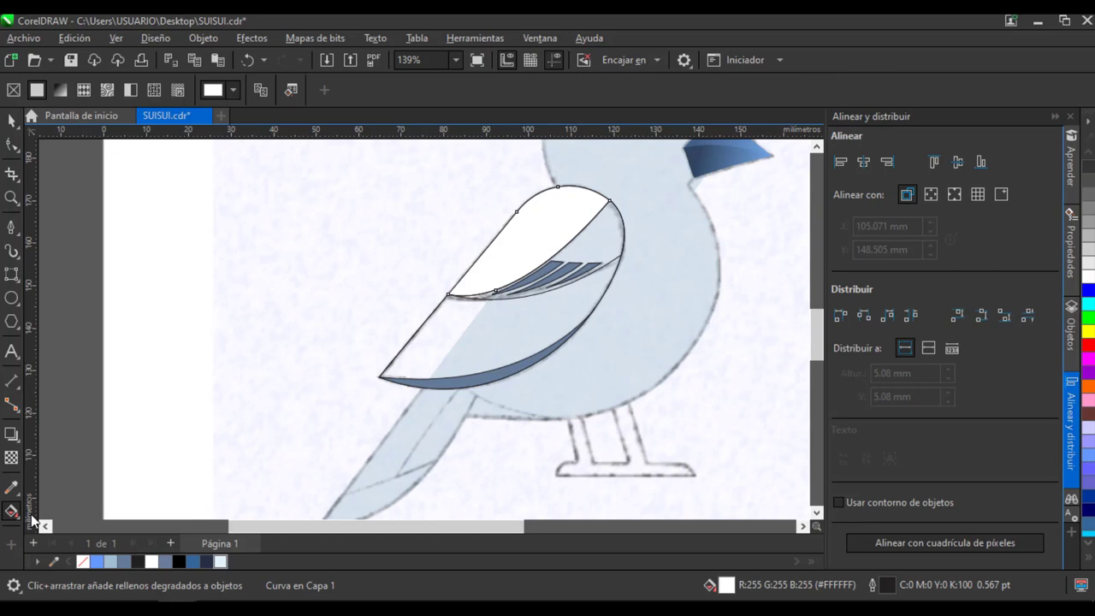
{"action": "left_click", "coordinate": [214, 90]}
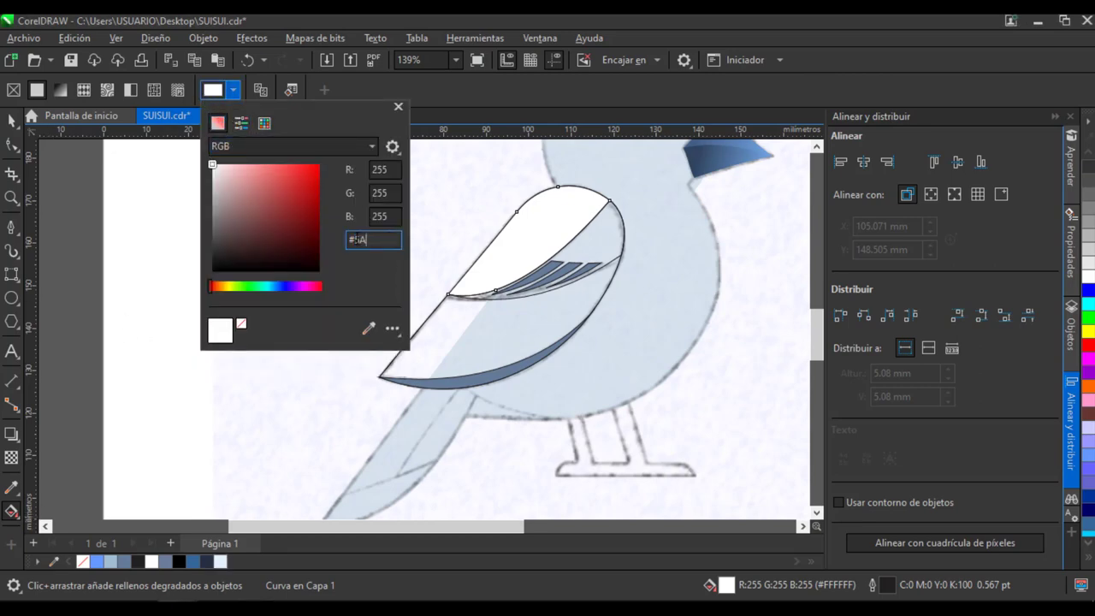
{"action": "left_click", "coordinate": [392, 217]}
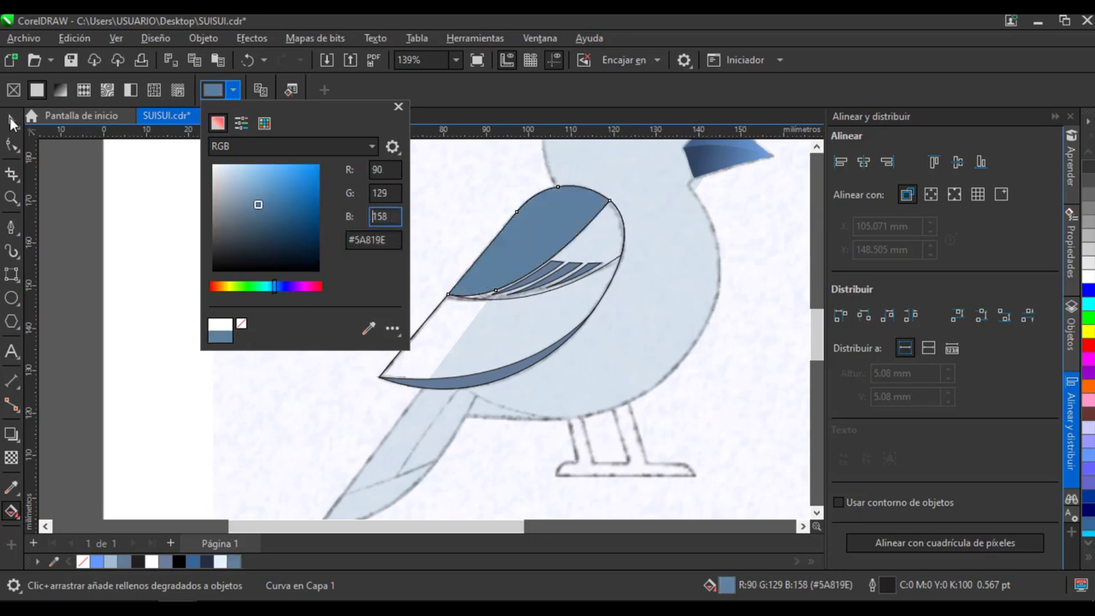
{"action": "left_click", "coordinate": [12, 121]}
{"action": "left_click", "coordinate": [157, 200]}
Sample the pale blue of the ring around the eye and apply it to the wing's middle band.
{"action": "left_click_drag", "start_coordinate": [816, 333], "coordinate": [815, 324]}
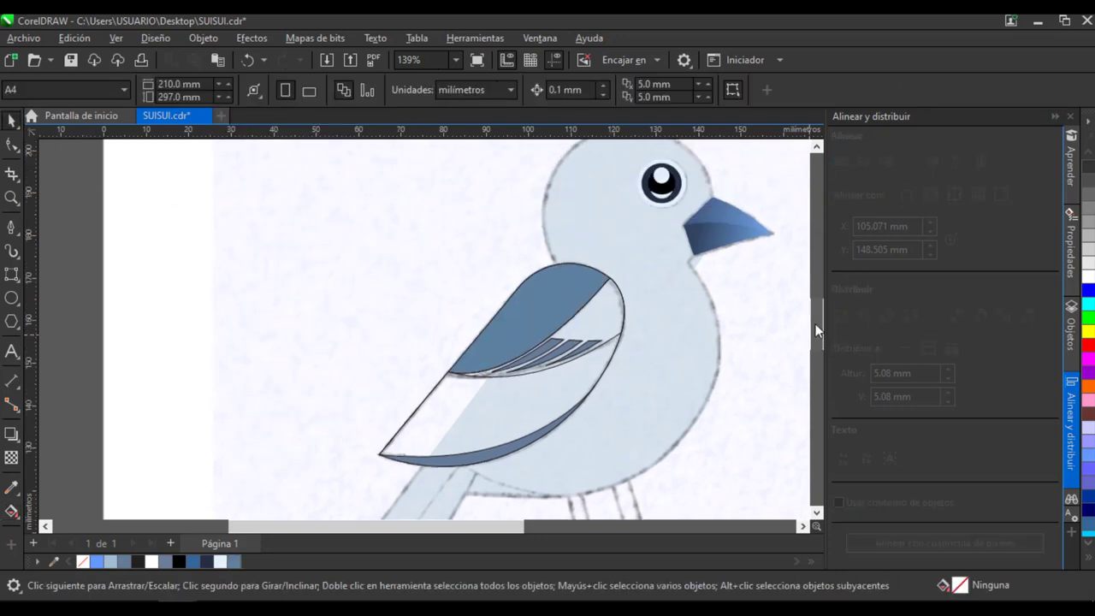
{"action": "left_click", "coordinate": [12, 487]}
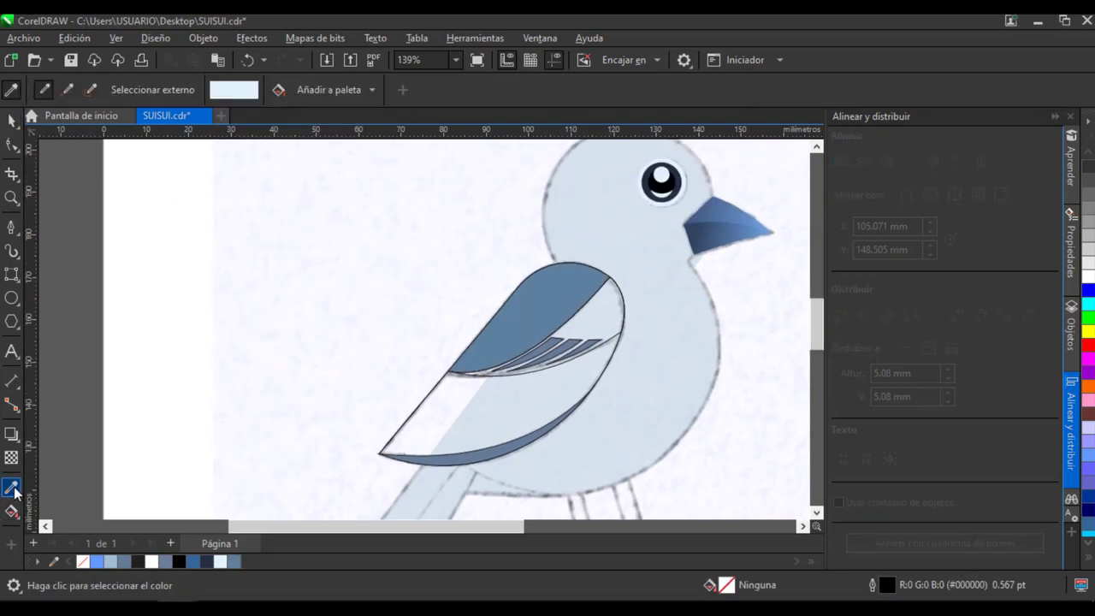
{"action": "left_click", "coordinate": [687, 184]}
{"action": "left_click", "coordinate": [601, 319]}
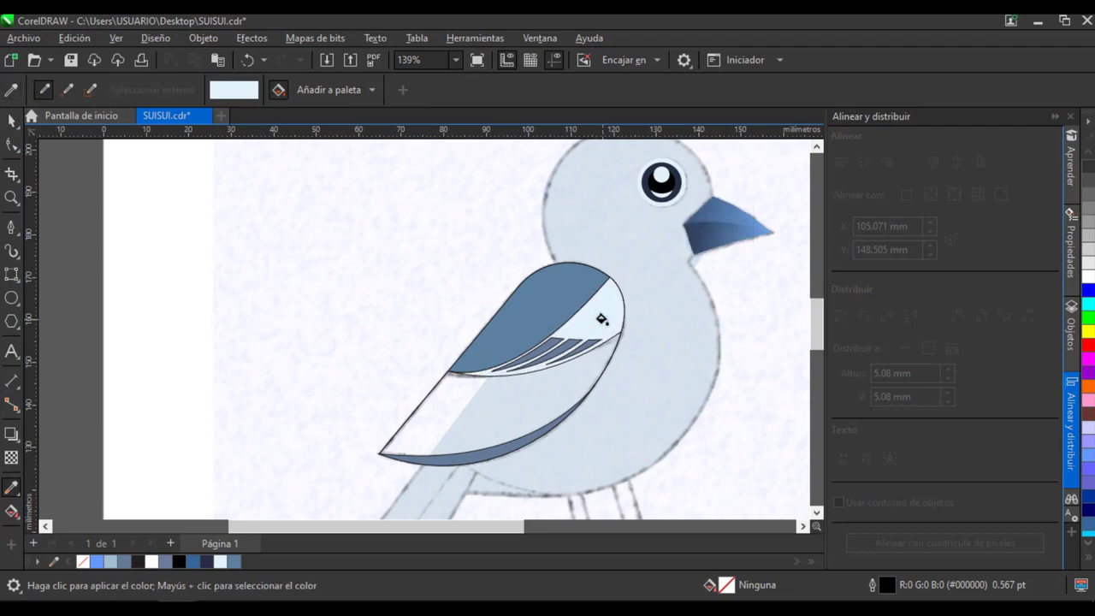
Fill the three feathers in the wing's middle band with the RGB colour #134E76.
{"action": "left_click", "coordinate": [10, 123]}
{"action": "left_click", "coordinate": [531, 355]}
{"action": "left_click", "coordinate": [569, 343], "text": "shift"}
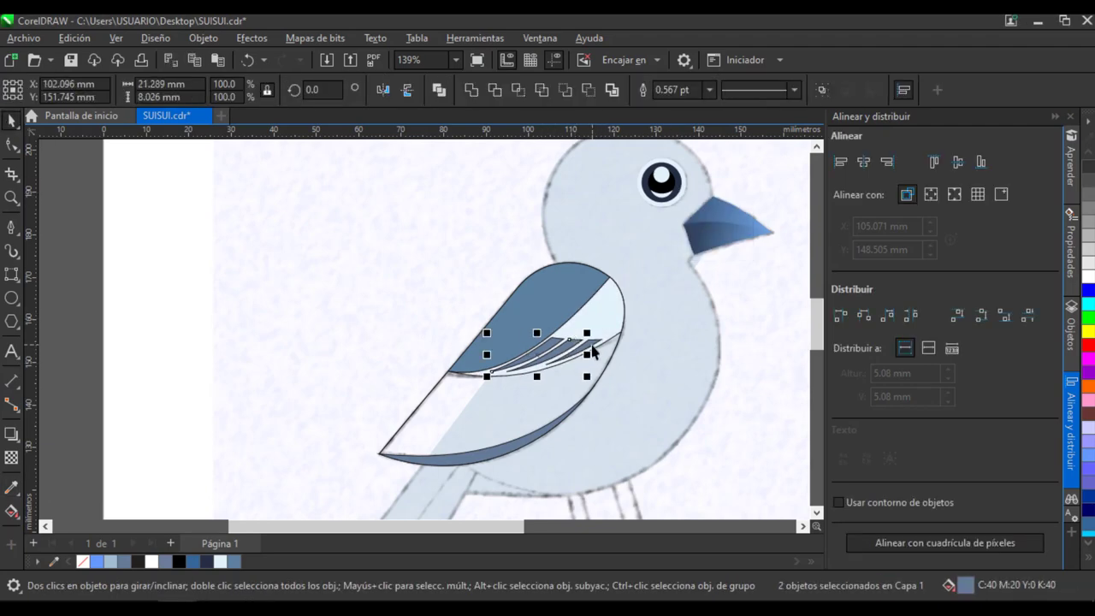
{"action": "left_click", "coordinate": [588, 344], "text": "shift"}
{"action": "left_click", "coordinate": [12, 512]}
{"action": "left_click", "coordinate": [212, 90]}
{"action": "left_click", "coordinate": [231, 146]}
{"action": "left_click", "coordinate": [233, 184]}
{"action": "left_click", "coordinate": [343, 239]}
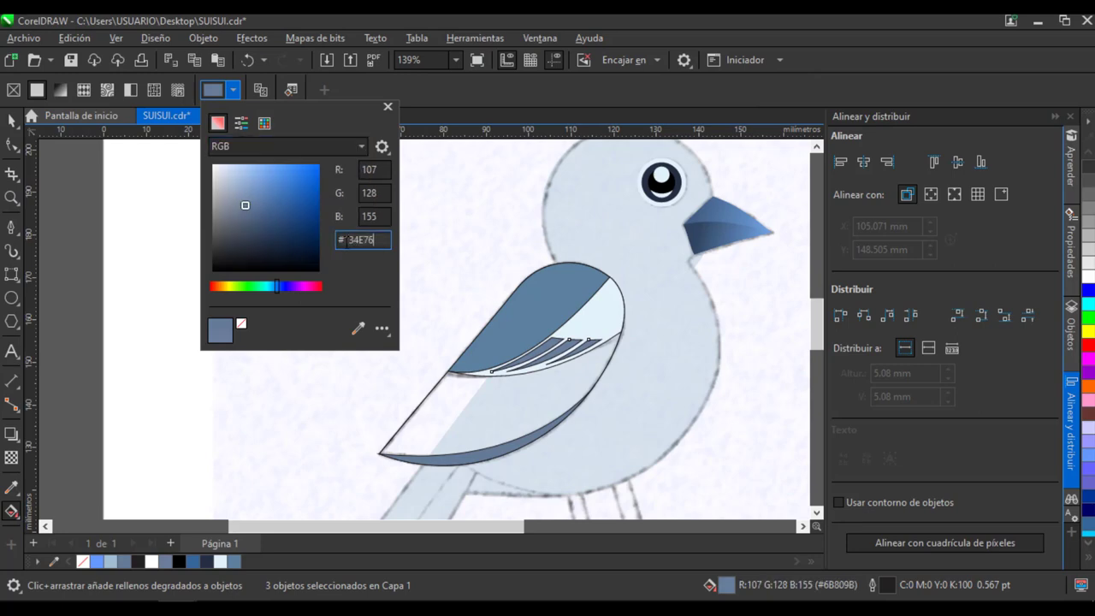
{"action": "left_click", "coordinate": [384, 217]}
{"action": "left_click", "coordinate": [489, 249]}
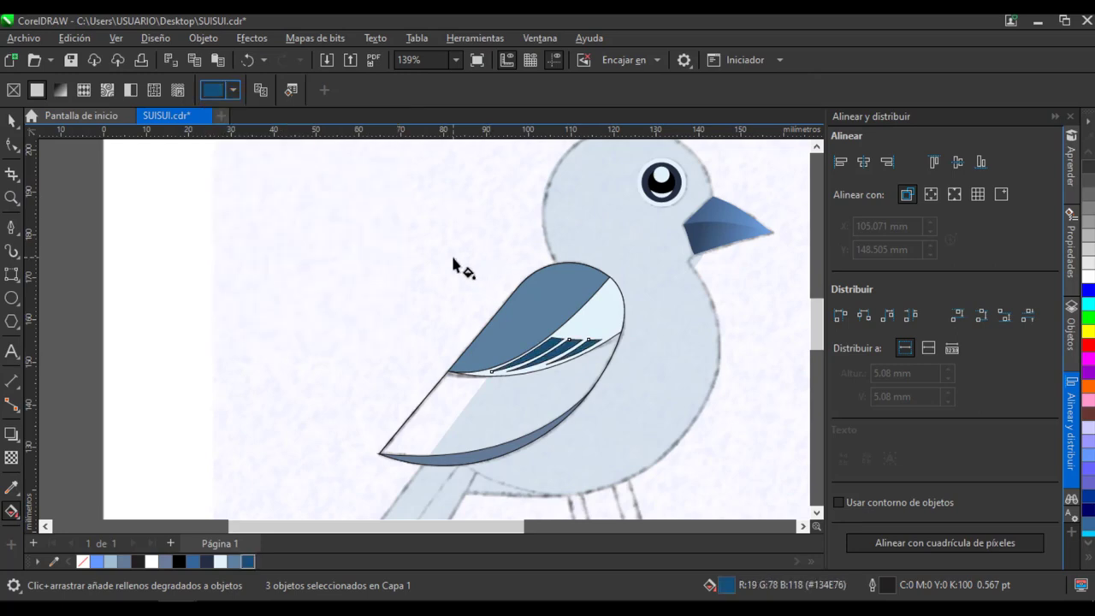
Fill the large lower section of the wing with #018ED4.
{"action": "left_click", "coordinate": [520, 350]}
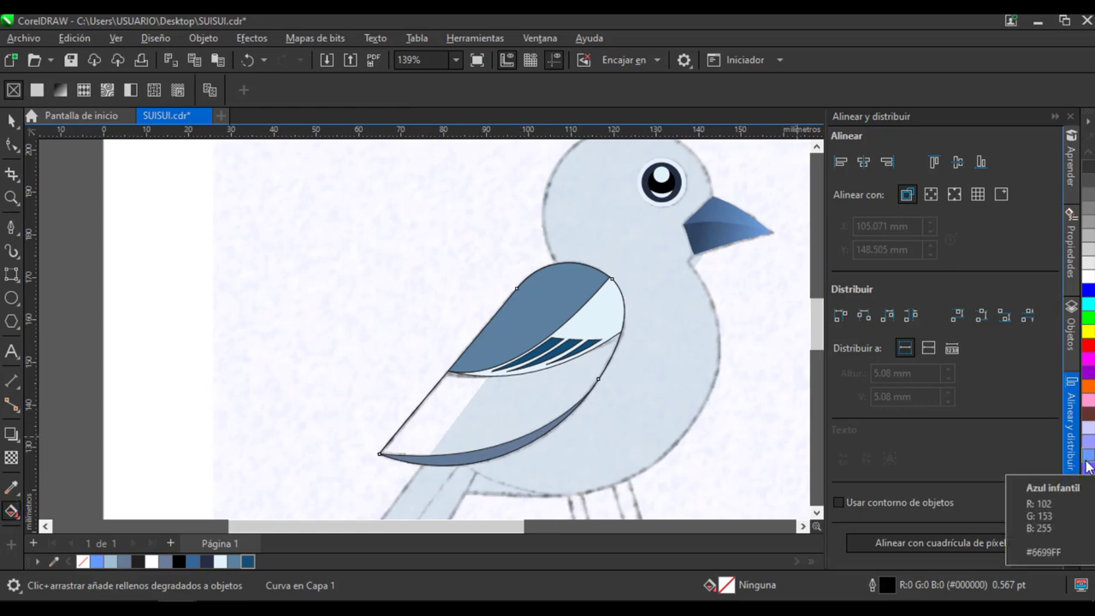
{"action": "left_click", "coordinate": [1088, 529]}
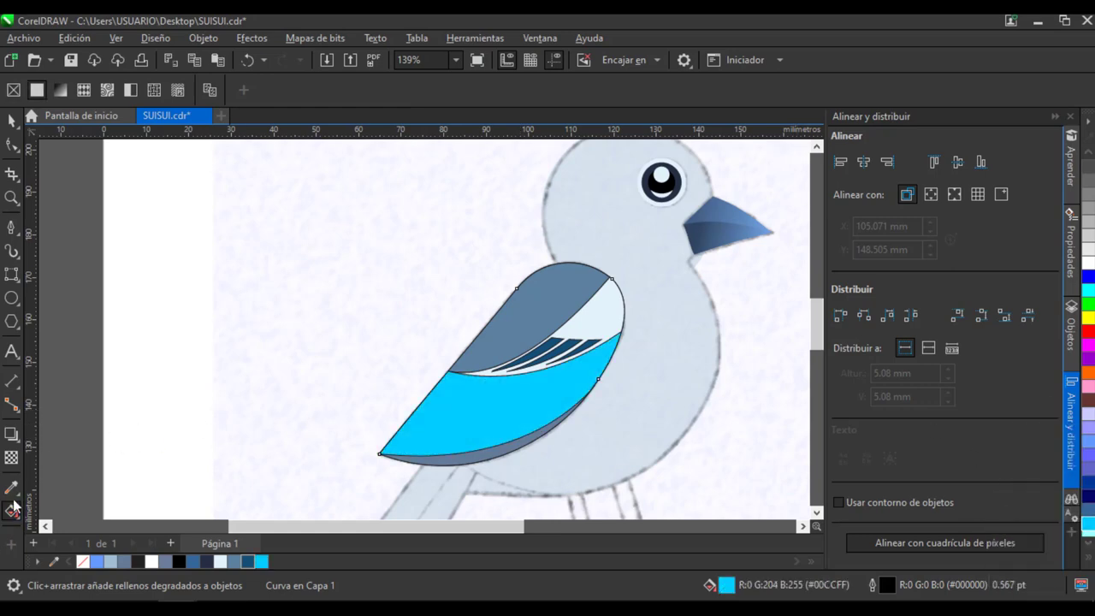
{"action": "left_click", "coordinate": [511, 432]}
{"action": "left_click", "coordinate": [233, 90]}
{"action": "left_click", "coordinate": [218, 124]}
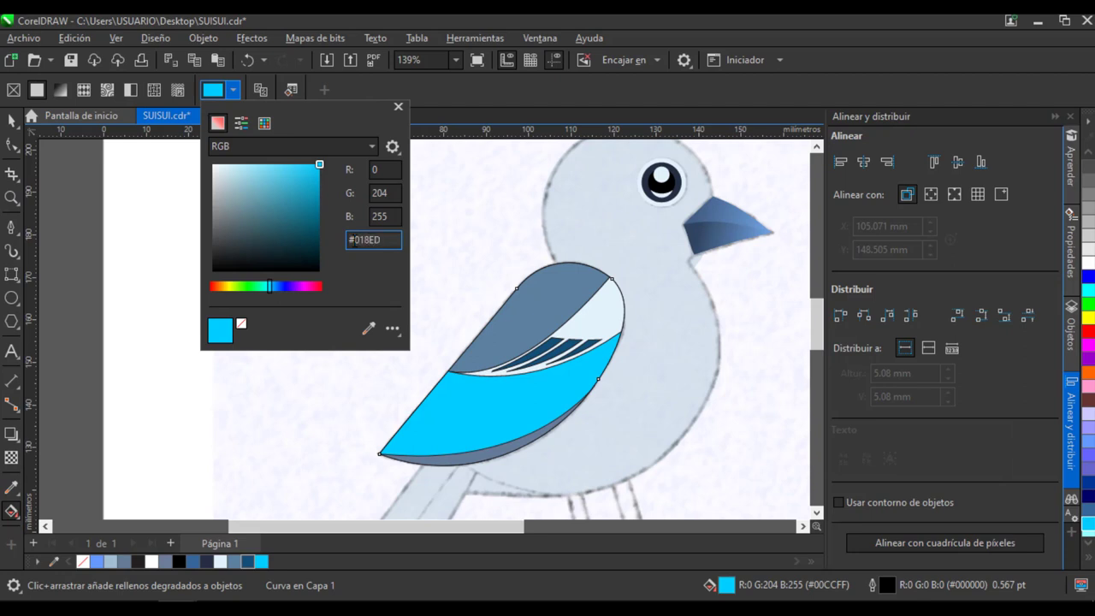
{"action": "left_click", "coordinate": [389, 217]}
{"action": "left_click", "coordinate": [398, 107]}
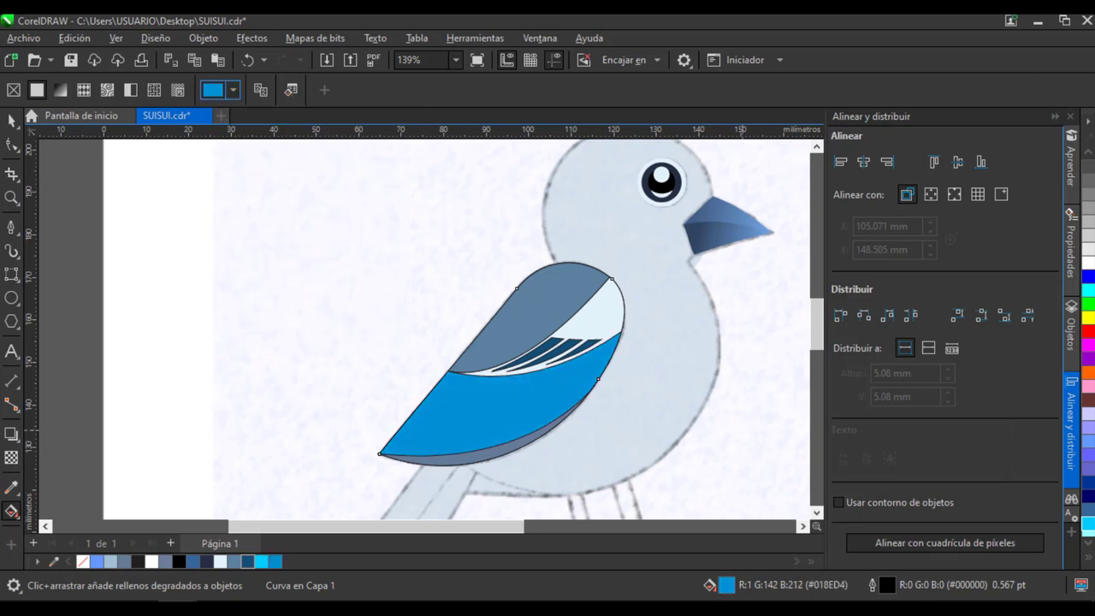
Fill the narrow strip along the wing's lower edge with #335267.
{"action": "left_click", "coordinate": [475, 461]}
{"action": "left_click", "coordinate": [213, 89]}
{"action": "left_click", "coordinate": [345, 240]}
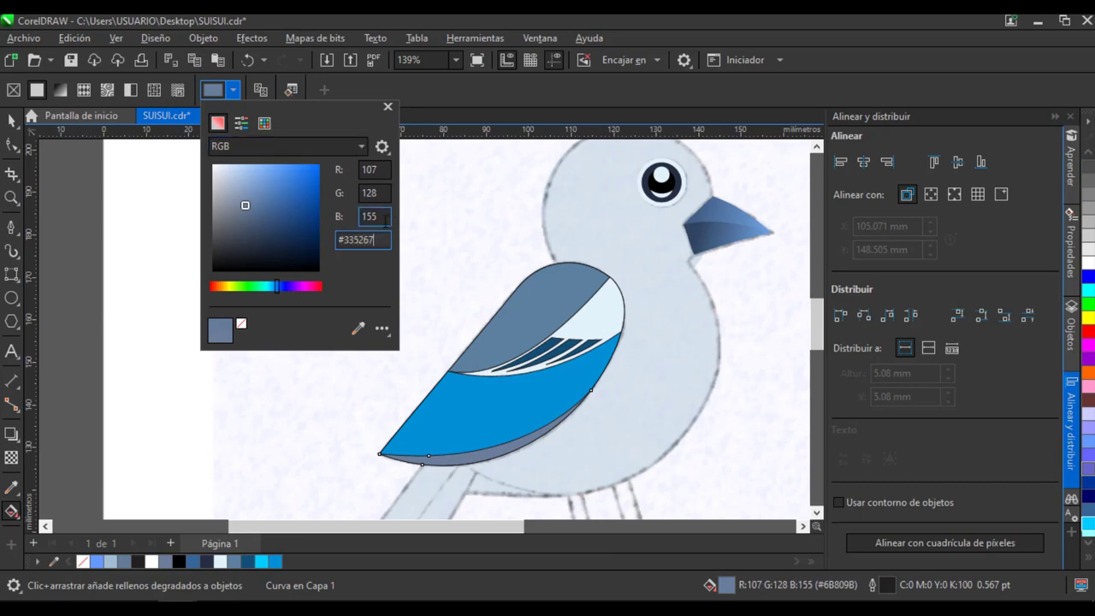
{"action": "type", "text": "#335267"}
{"action": "key", "text": "Return"}
{"action": "key", "text": "space"}
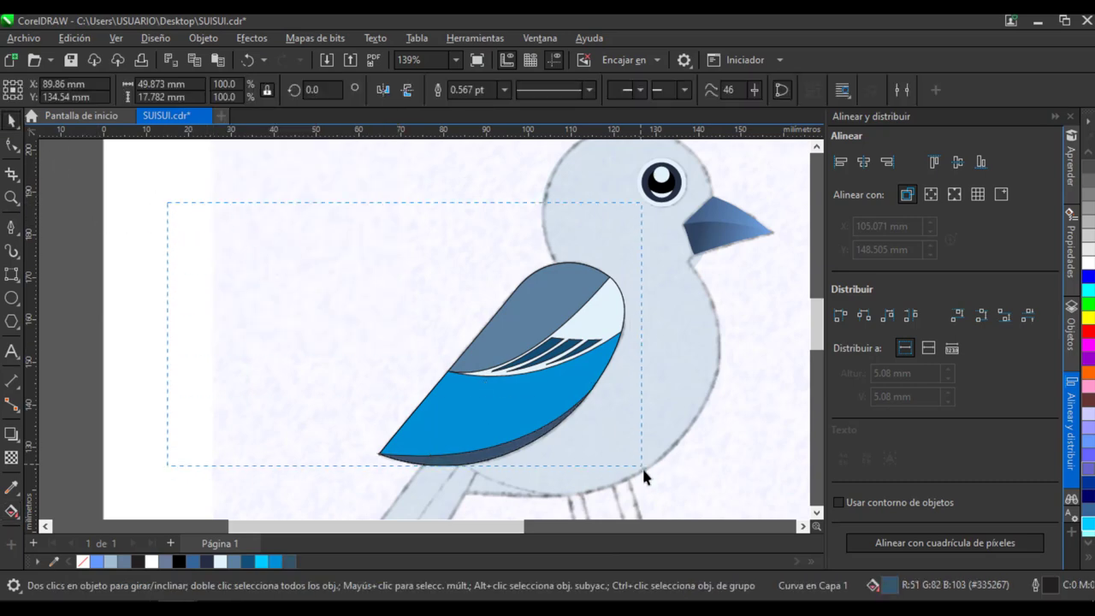
Remove the outlines from all the wing shapes.
{"action": "left_click_drag", "start_coordinate": [643, 469], "coordinate": [644, 471]}
{"action": "left_click", "coordinate": [1088, 557]}
{"action": "right_click", "coordinate": [1035, 156]}
{"action": "left_click", "coordinate": [389, 276]}
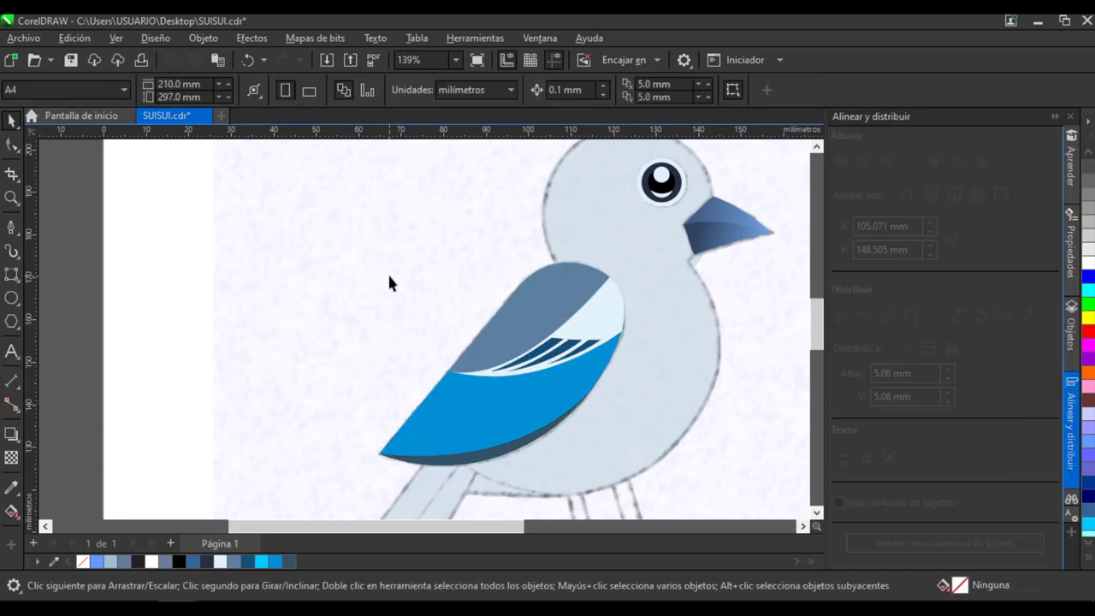
Draw a curve from beyond the wing to the belly's base beside the legs, and adjust it to the sketched belly line.
{"action": "left_click_drag", "start_coordinate": [817, 321], "coordinate": [819, 346]}
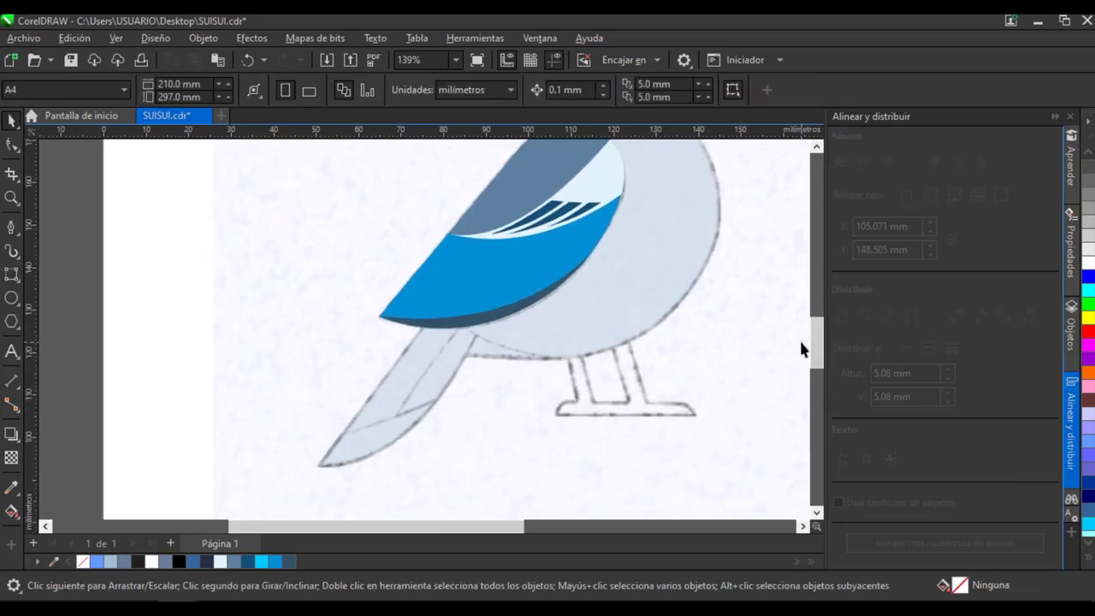
{"action": "left_click", "coordinate": [11, 227]}
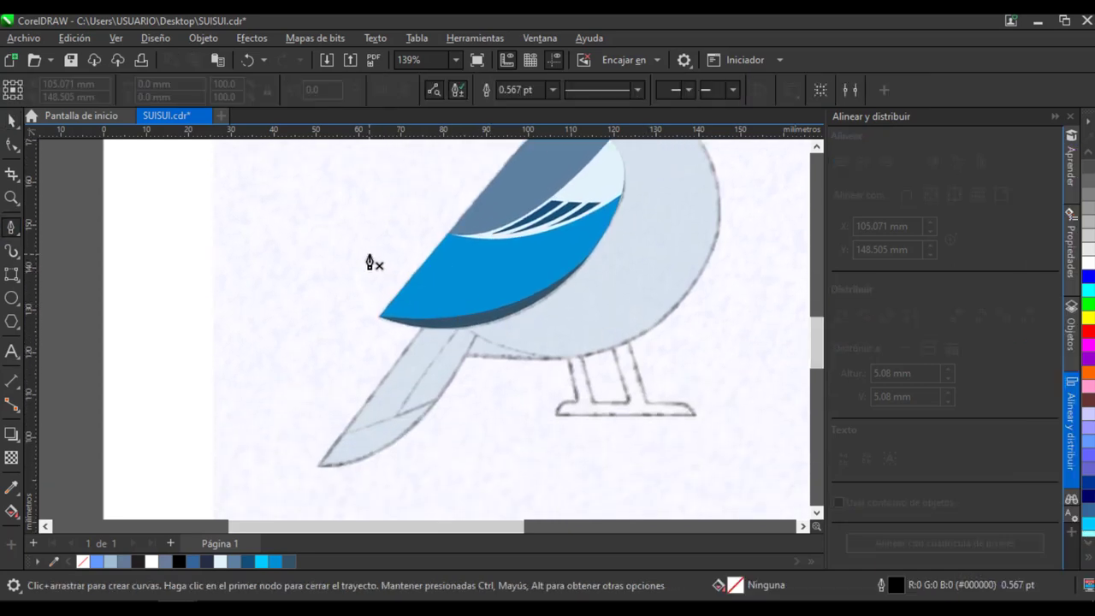
{"action": "left_click", "coordinate": [464, 326]}
{"action": "left_click_drag", "start_coordinate": [565, 358], "coordinate": [647, 364]}
{"action": "key", "text": "F10"}
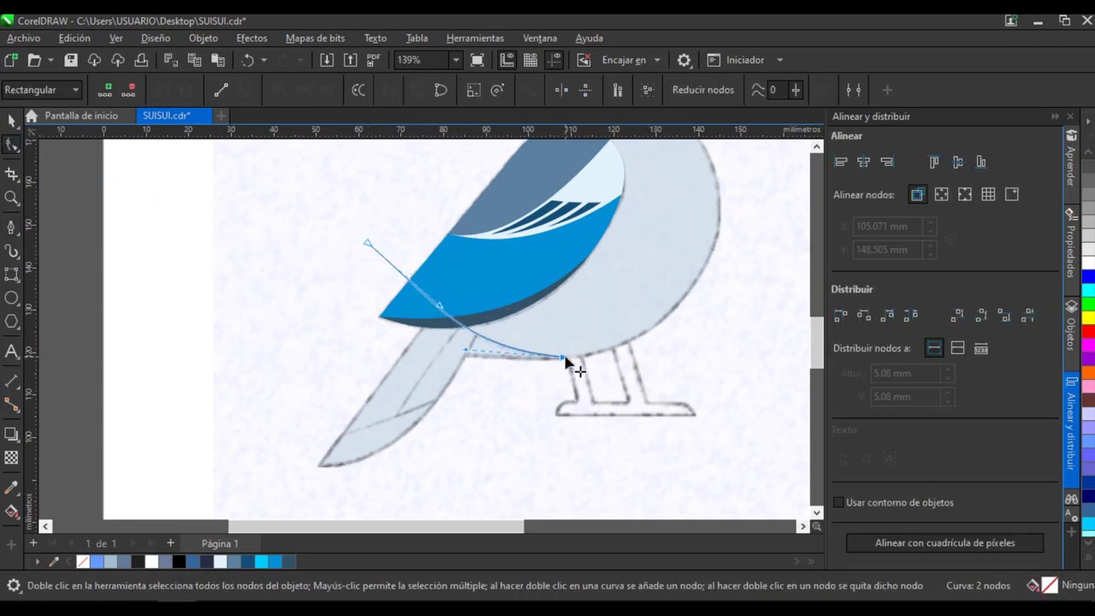
{"action": "scroll", "coordinate": [568, 366], "scroll_direction": "up", "scroll_amount": 2}
{"action": "left_click_drag", "start_coordinate": [564, 356], "coordinate": [584, 360]}
{"action": "left_click_drag", "start_coordinate": [410, 345], "coordinate": [392, 352]}
{"action": "left_click_drag", "start_coordinate": [342, 264], "coordinate": [314, 241]}
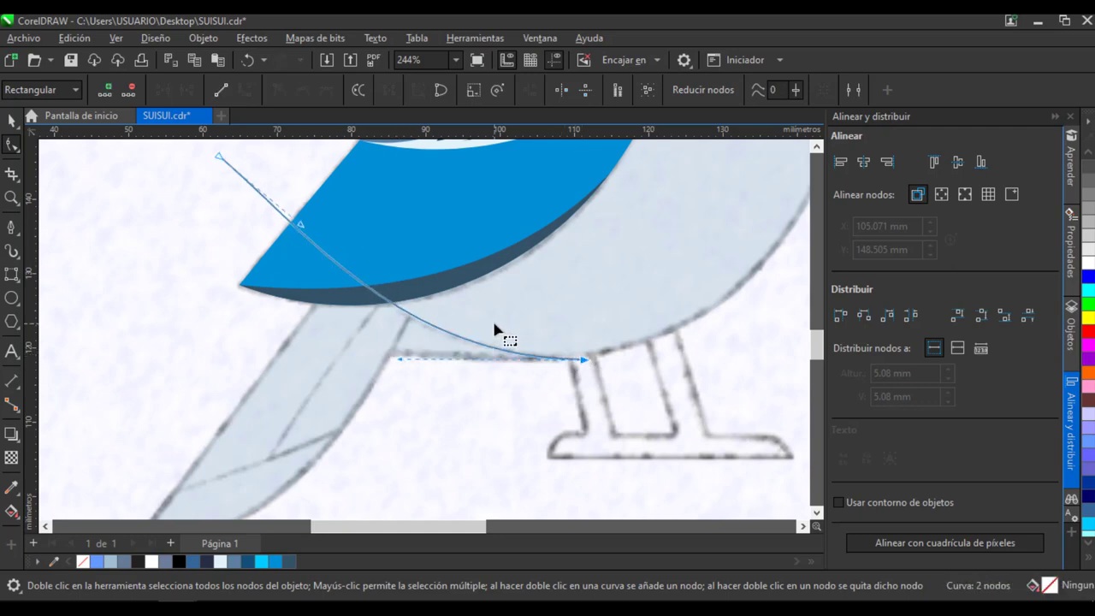
{"action": "scroll", "coordinate": [496, 331], "scroll_direction": "down", "scroll_amount": 2}
Draw a straight line from the wing along the tail's inner edge, and a curve crossing the tail above its tip.
{"action": "left_click", "coordinate": [12, 229]}
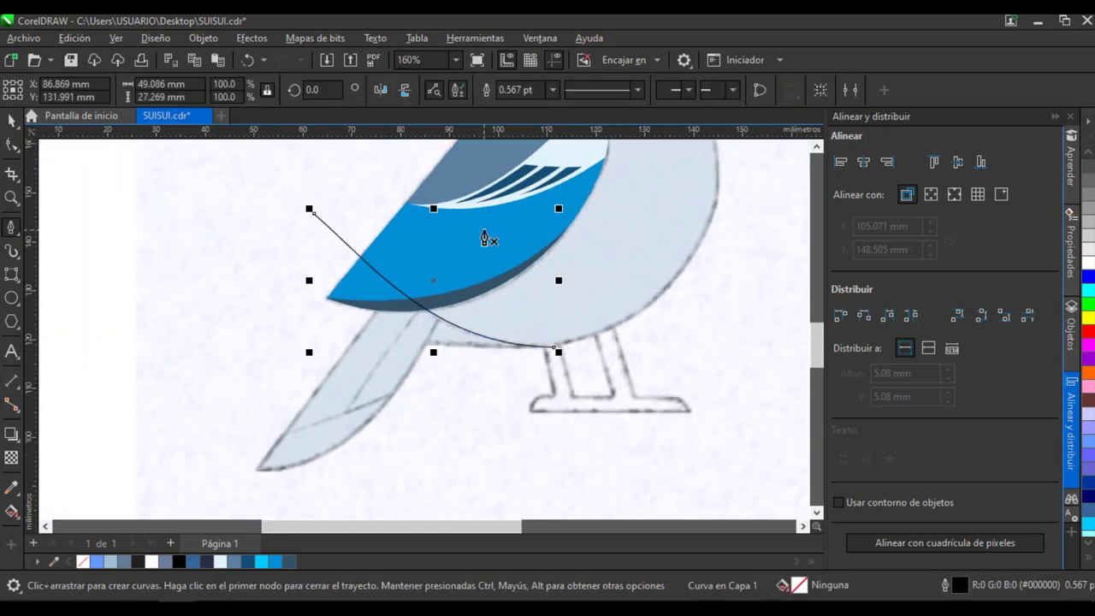
{"action": "left_click", "coordinate": [474, 255]}
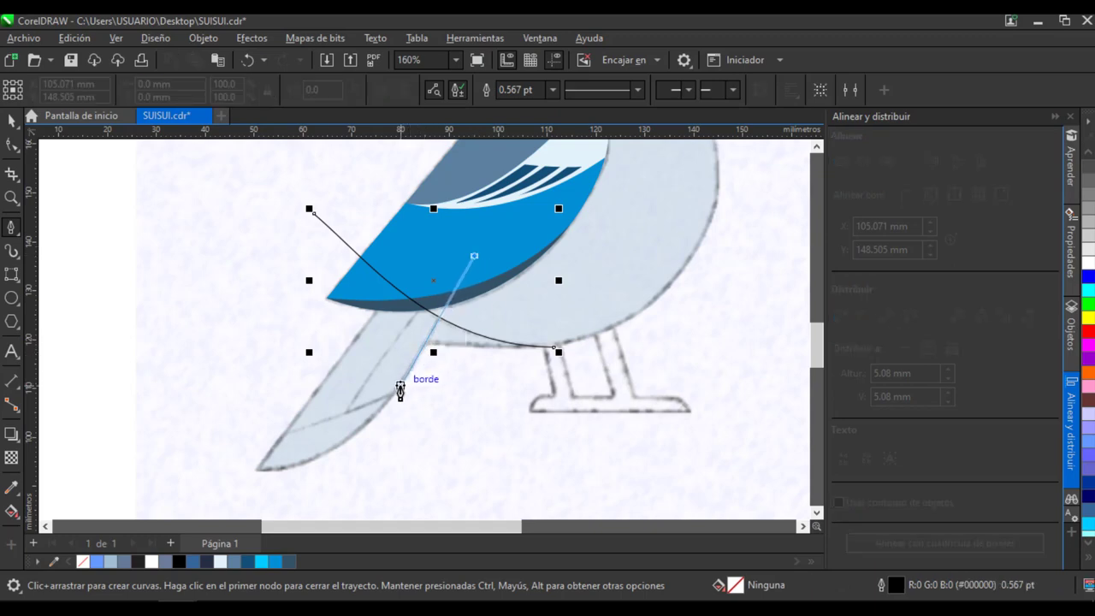
{"action": "double_click", "coordinate": [400, 391]}
{"action": "left_click", "coordinate": [223, 451]}
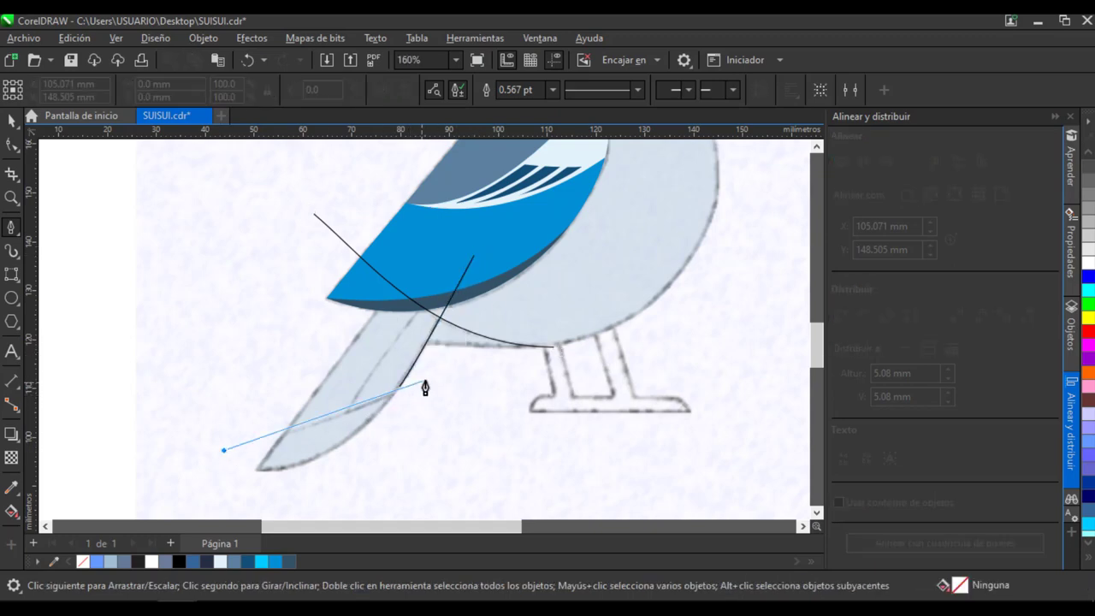
{"action": "left_click", "coordinate": [427, 376]}
{"action": "left_click", "coordinate": [482, 358]}
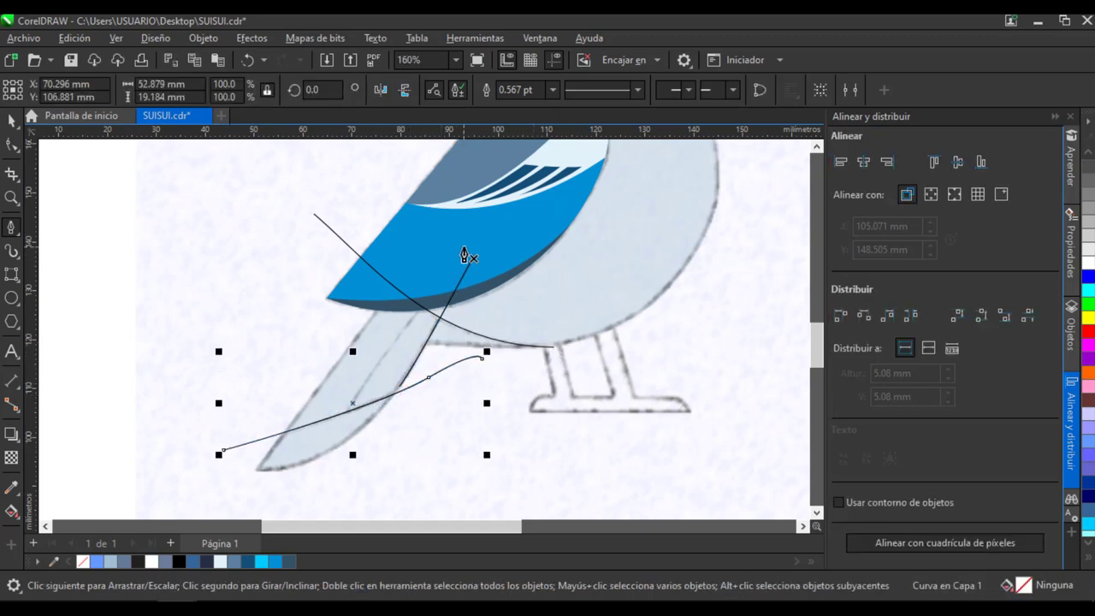
Smart Fill the wedge beneath the belly and the tail tip with C:40 M:20 Y:0 K:40.
{"action": "left_click", "coordinate": [18, 516]}
{"action": "left_click", "coordinate": [445, 335]}
{"action": "left_click", "coordinate": [330, 436]}
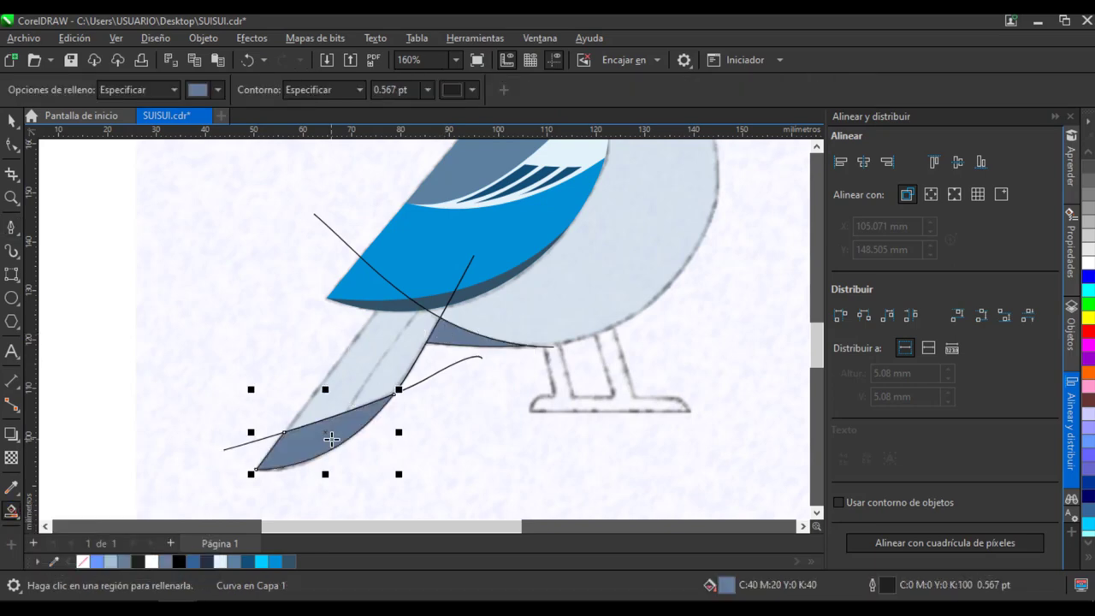
Delete the curve crossing the tail and the straight line along its inner edge.
{"action": "key", "text": "space"}
{"action": "left_click", "coordinate": [433, 385]}
{"action": "left_click", "coordinate": [439, 370]}
{"action": "key", "text": "Delete"}
{"action": "left_click", "coordinate": [467, 268]}
{"action": "key", "text": "Delete"}
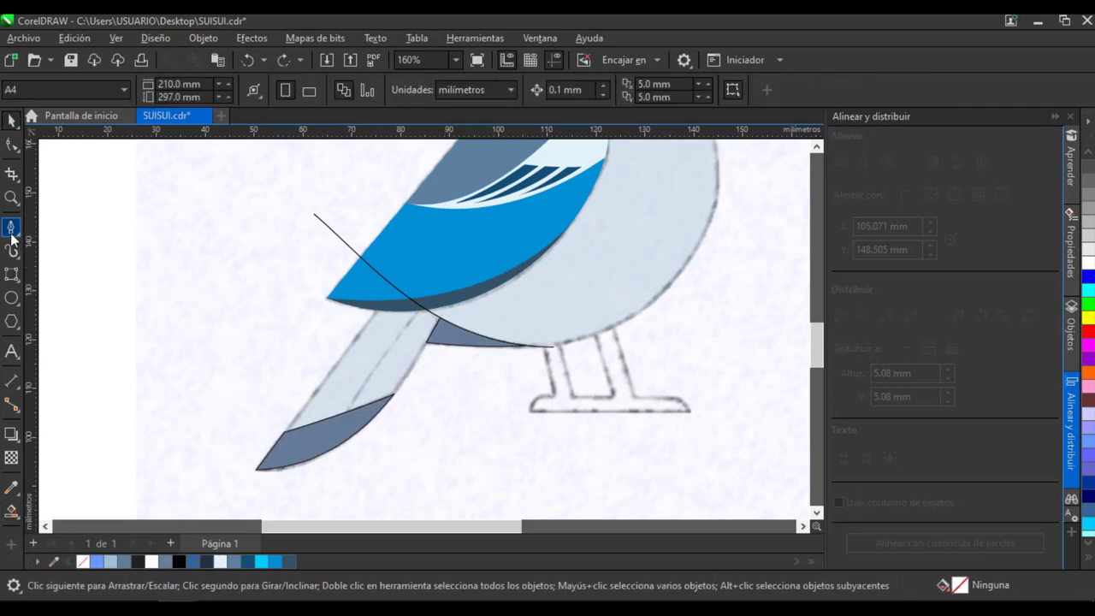
Draw a straight line lengthwise through the tail from the wing, and extend its lower end past the tail's edge.
{"action": "left_click", "coordinate": [12, 230]}
{"action": "left_click", "coordinate": [449, 269]}
{"action": "double_click", "coordinate": [305, 466]}
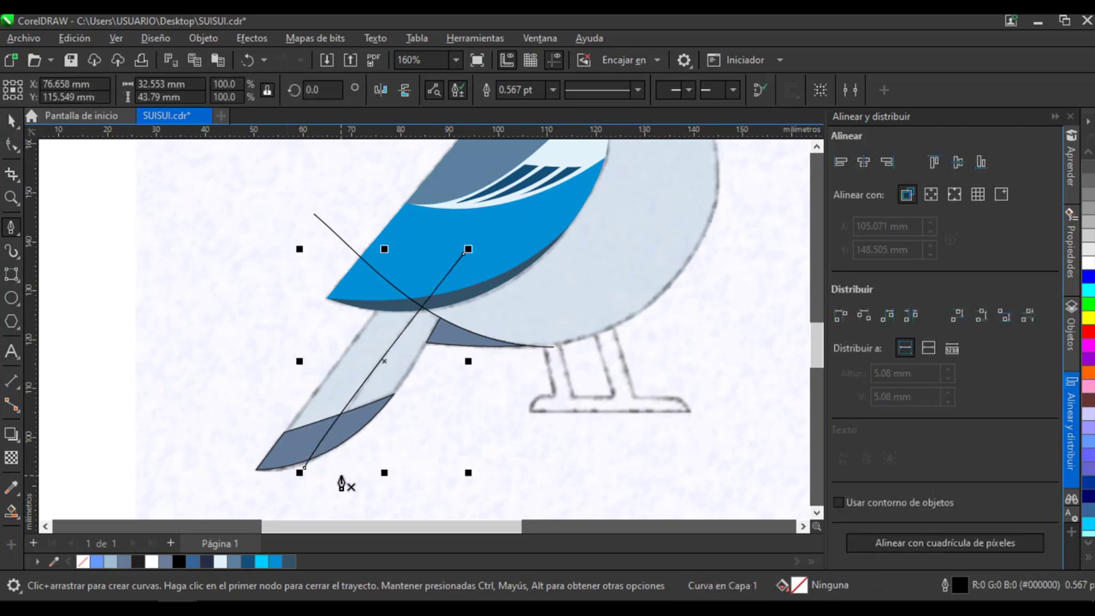
{"action": "key", "text": "F10"}
{"action": "left_click_drag", "start_coordinate": [306, 466], "coordinate": [295, 483]}
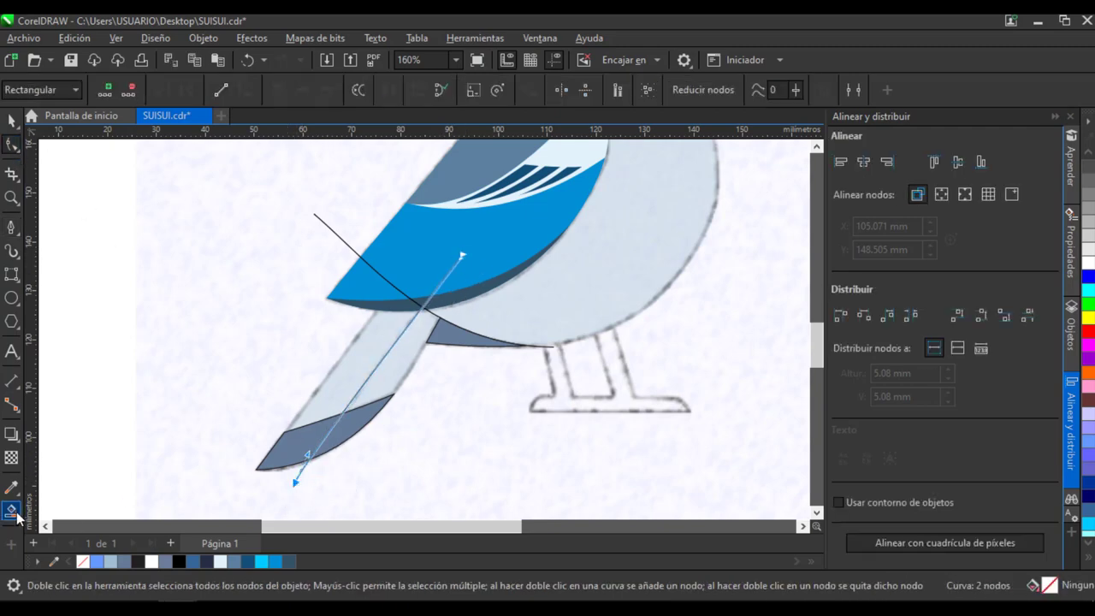
Smart Fill the tail's inner strip above the tip, and delete the lengthwise line and the belly guide curve.
{"action": "left_click", "coordinate": [15, 514]}
{"action": "left_click", "coordinate": [392, 377]}
{"action": "left_click", "coordinate": [13, 122]}
{"action": "left_click", "coordinate": [451, 270]}
{"action": "key", "text": "Delete"}
{"action": "left_click", "coordinate": [333, 231]}
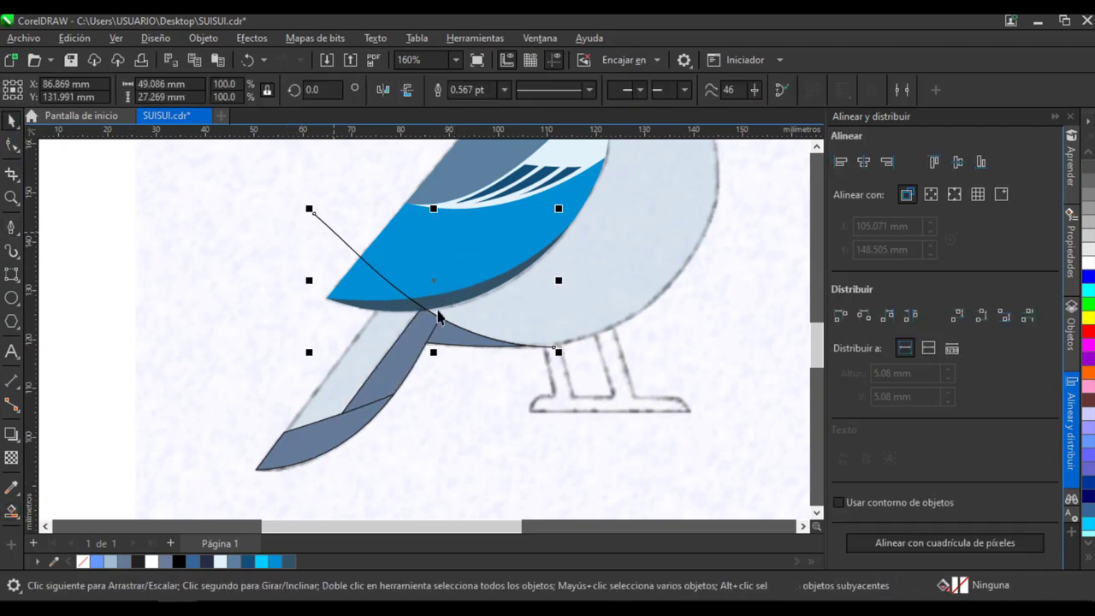
{"action": "key", "text": "Delete"}
Apply sampled wing colours: pale blue to the tail strip, #018ED4 to the tail tip and #5A819E to the wedge beneath the belly.
{"action": "scroll", "coordinate": [471, 467], "scroll_direction": "down", "scroll_amount": 2}
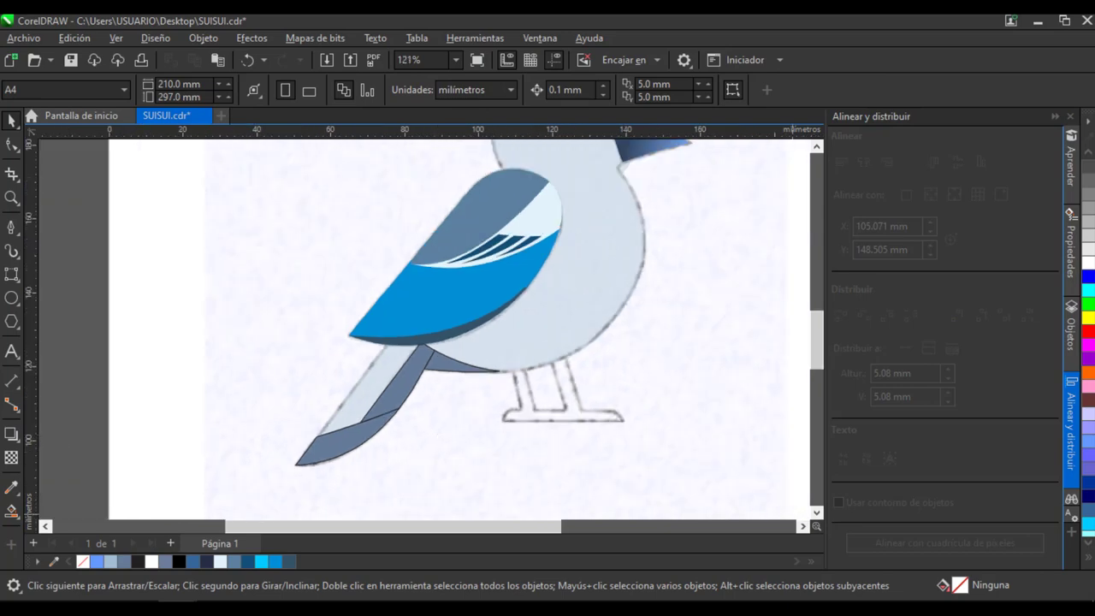
{"action": "left_click", "coordinate": [12, 487]}
{"action": "left_click", "coordinate": [533, 244]}
{"action": "left_click", "coordinate": [396, 385]}
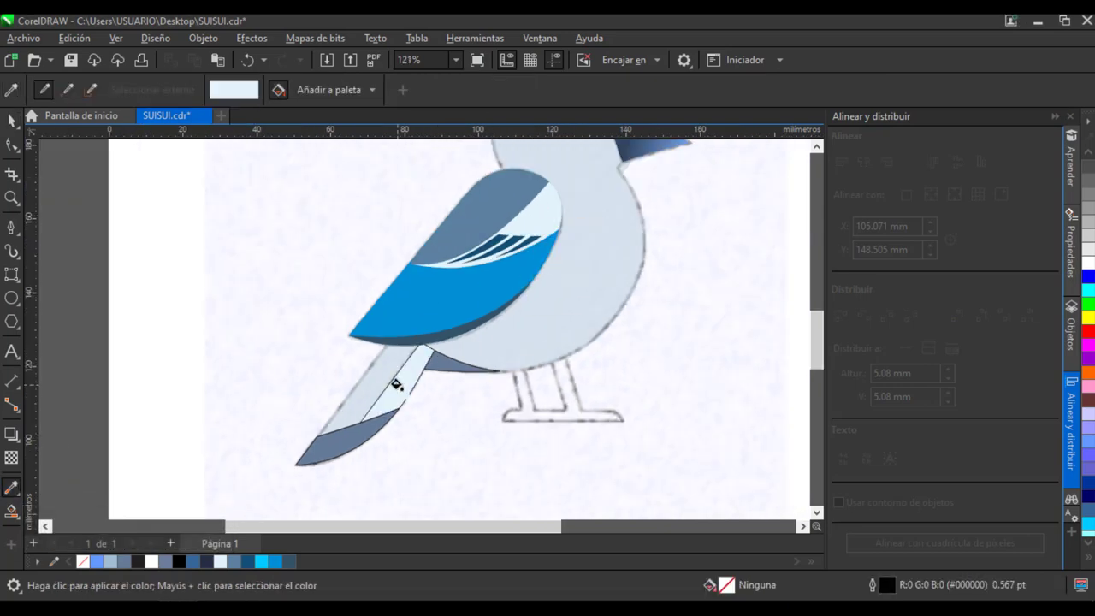
{"action": "left_click", "coordinate": [458, 306]}
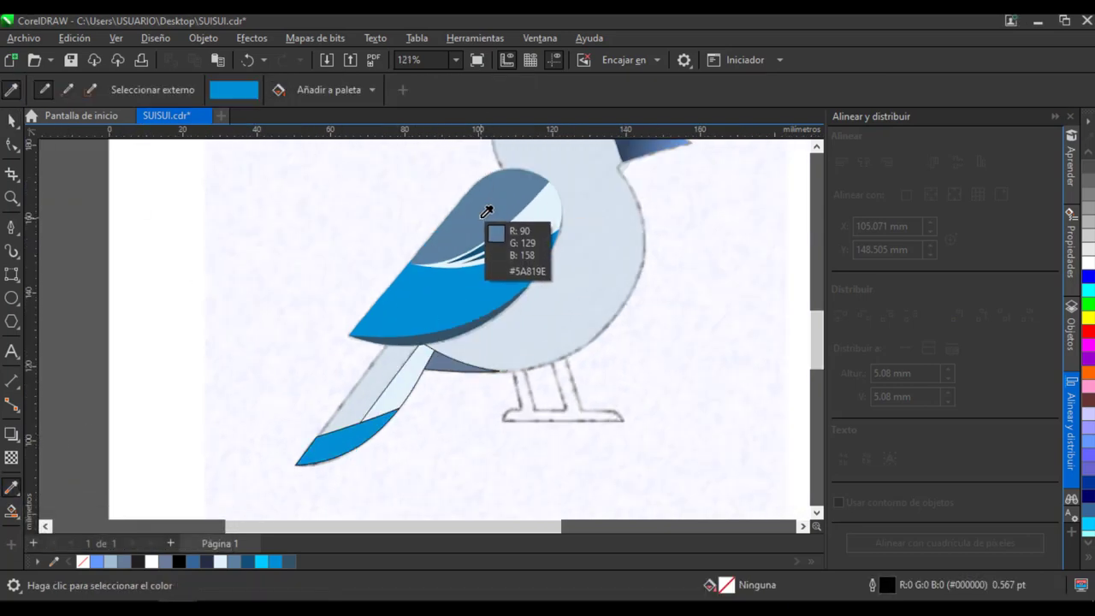
{"action": "left_click", "coordinate": [488, 211], "text": "shift"}
{"action": "left_click", "coordinate": [436, 359]}
Remove the outlines from the tail strip, the tail tip and the wedge beneath the belly.
{"action": "left_click", "coordinate": [11, 121]}
{"action": "left_click_drag", "start_coordinate": [163, 293], "coordinate": [556, 483]}
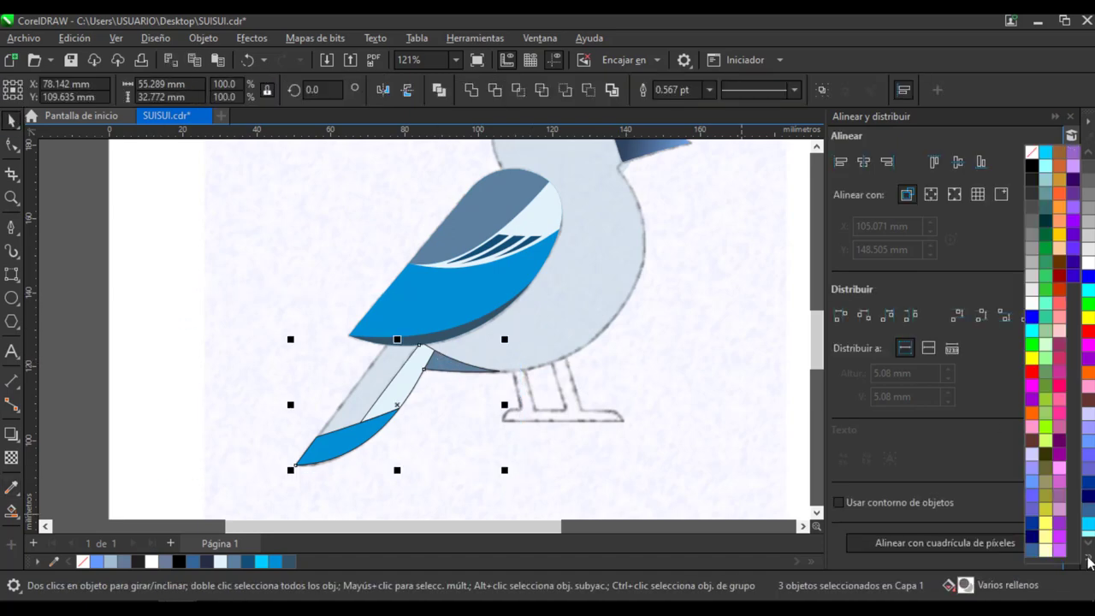
{"action": "left_click", "coordinate": [479, 387]}
{"action": "scroll", "coordinate": [572, 422], "scroll_direction": "up", "scroll_amount": 4}
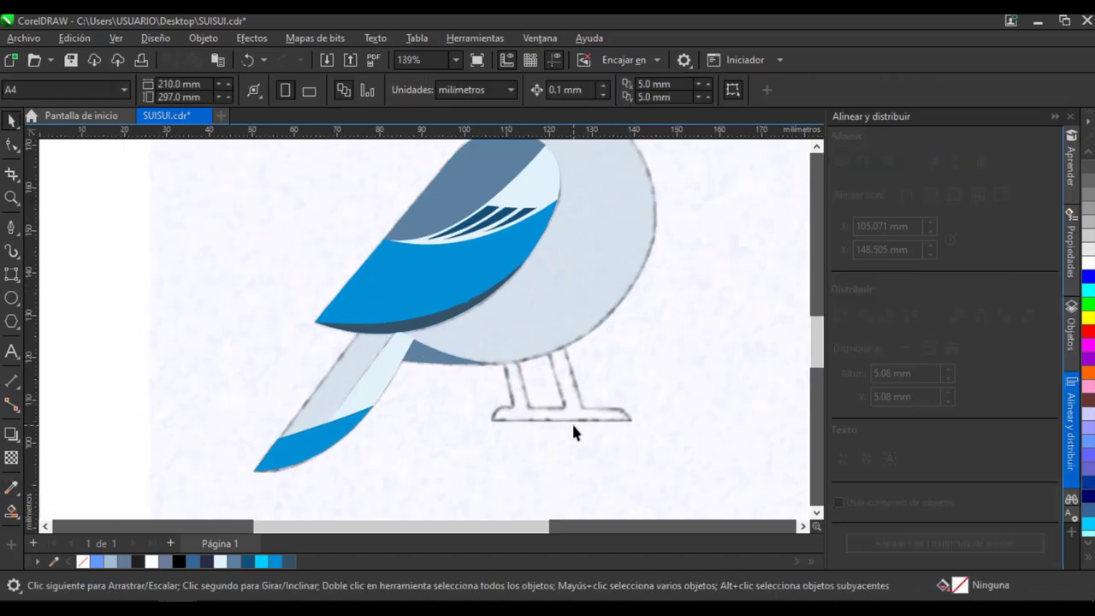
Draw a straight line along the middle of each sketched leg and one horizontal line through the foot.
{"action": "key", "text": "F5"}
{"action": "double_click", "coordinate": [505, 416]}
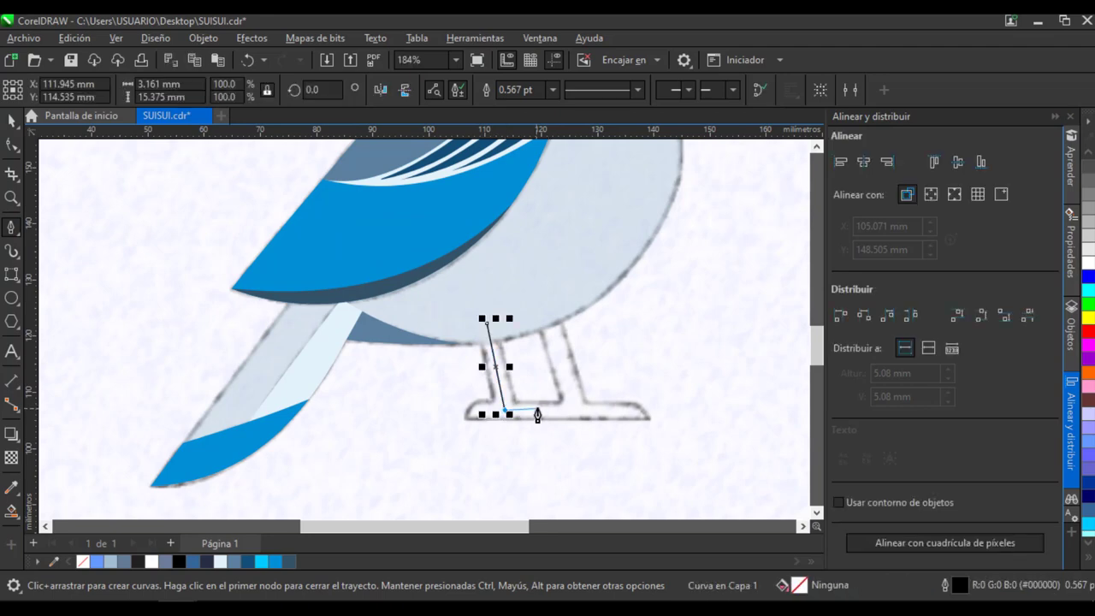
{"action": "left_click", "coordinate": [545, 304]}
{"action": "double_click", "coordinate": [576, 411]}
{"action": "left_click", "coordinate": [471, 412]}
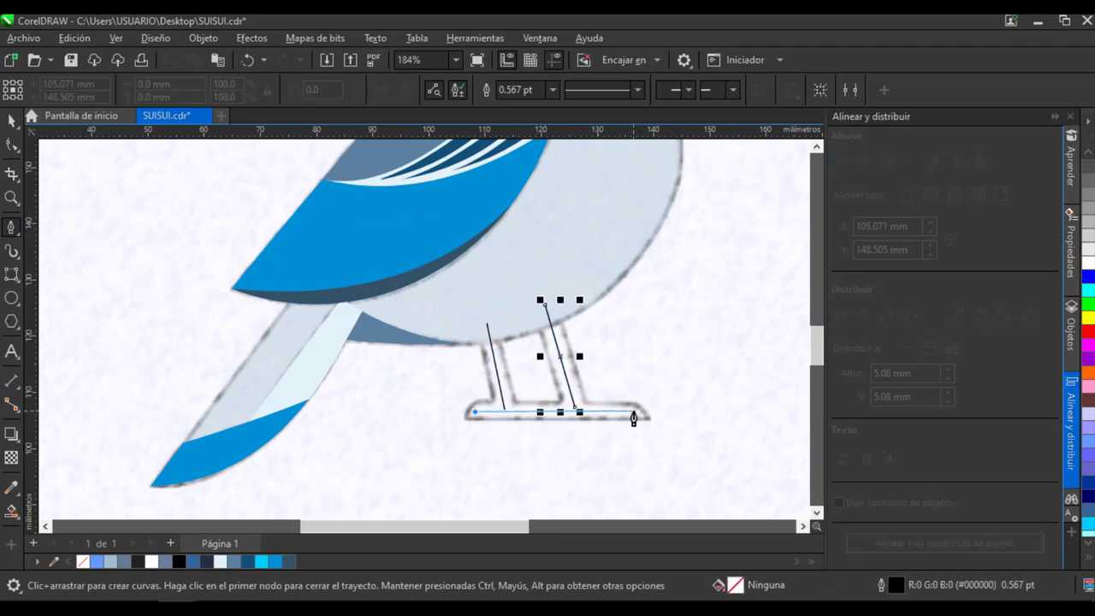
{"action": "double_click", "coordinate": [640, 414]}
Set the outline width of the two leg lines and the foot line to 10 pt.
{"action": "left_click", "coordinate": [11, 122]}
{"action": "left_click", "coordinate": [569, 390]}
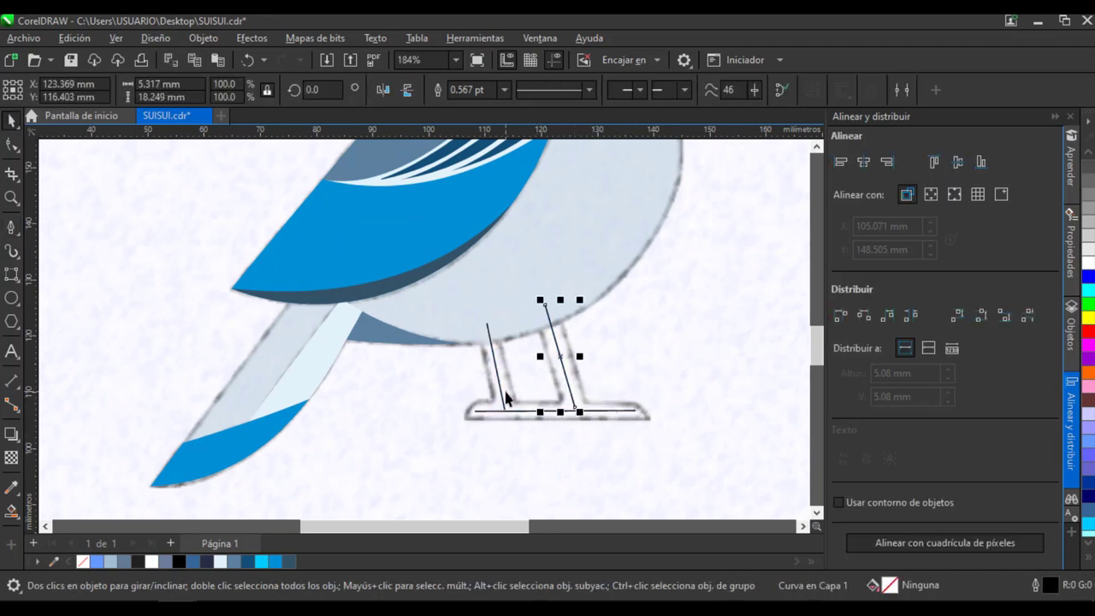
{"action": "left_click", "coordinate": [503, 398], "text": "shift"}
{"action": "left_click", "coordinate": [556, 411], "text": "shift"}
{"action": "left_click", "coordinate": [710, 90]}
{"action": "left_click", "coordinate": [666, 227]}
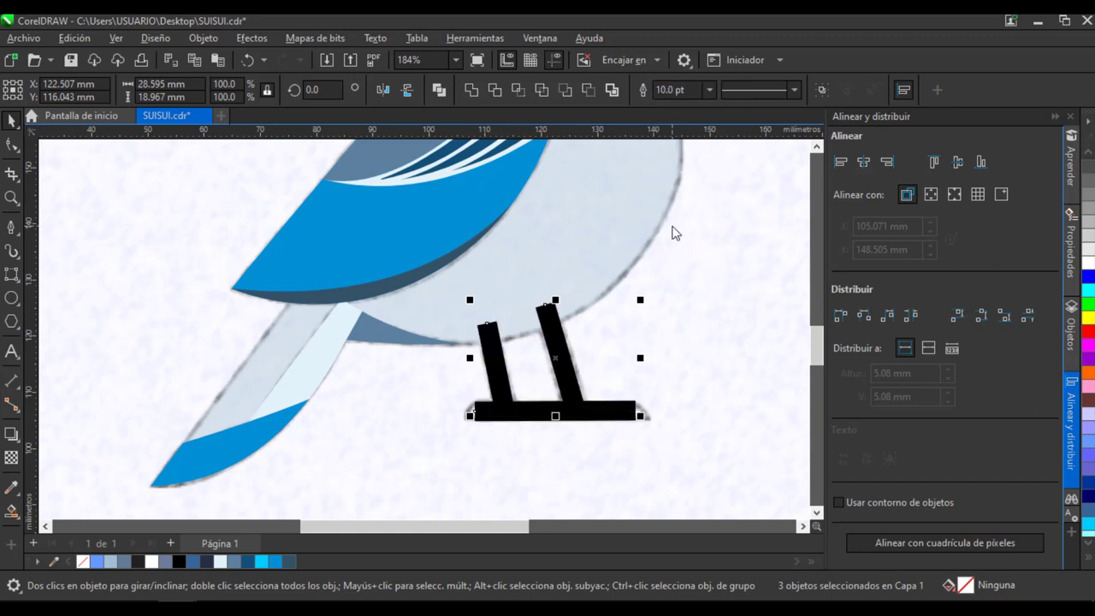
Convert the three thick leg and foot outlines to objects and weld them into one shape.
{"action": "left_click", "coordinate": [202, 37]}
{"action": "left_click", "coordinate": [346, 454]}
{"action": "left_click", "coordinate": [471, 92]}
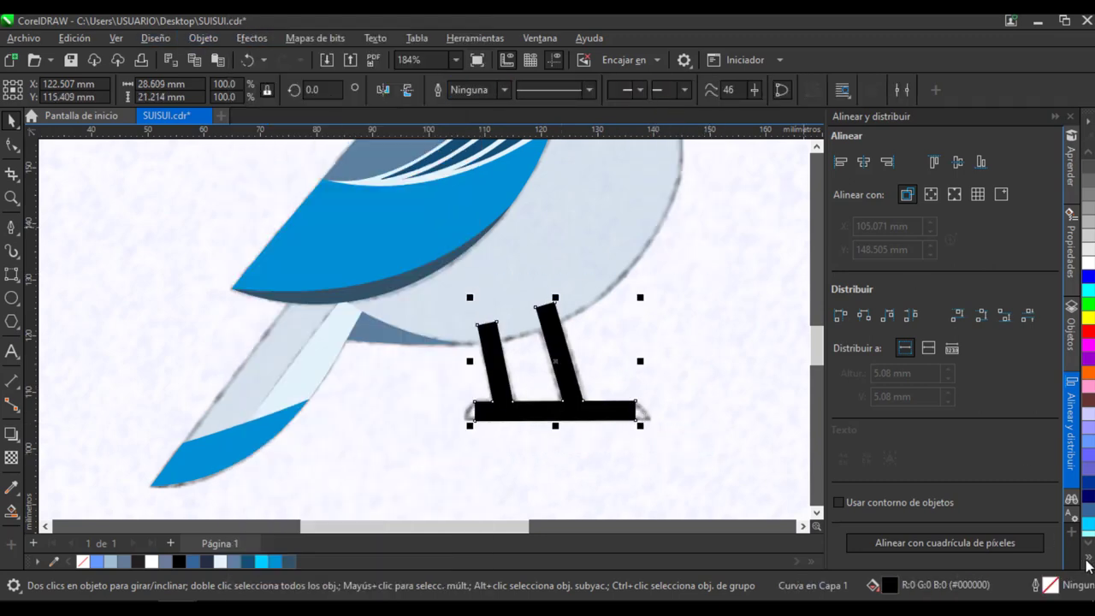
Give the welded leg shape a black outline and no fill.
{"action": "left_click", "coordinate": [1088, 559]}
{"action": "right_click", "coordinate": [1031, 167]}
{"action": "left_click", "coordinate": [1089, 558]}
{"action": "left_click", "coordinate": [1031, 153]}
Extend the foot's two lower corner nodes outward to match the ends of the sketched foot.
{"action": "scroll", "coordinate": [562, 415], "scroll_direction": "up", "scroll_amount": 3}
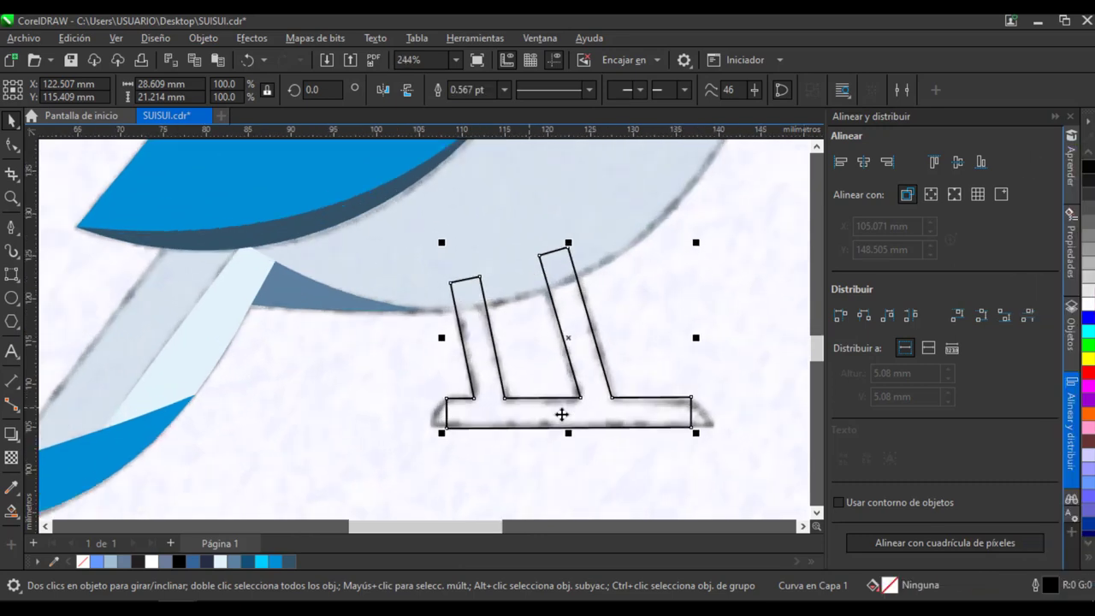
{"action": "key", "text": "F10"}
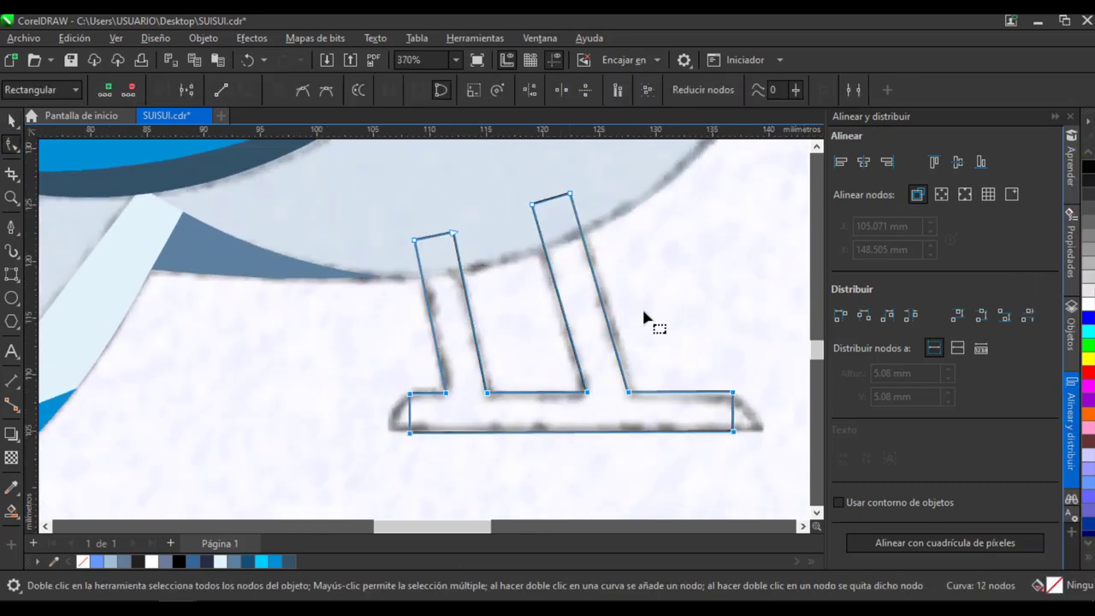
{"action": "left_click_drag", "start_coordinate": [732, 431], "coordinate": [762, 429]}
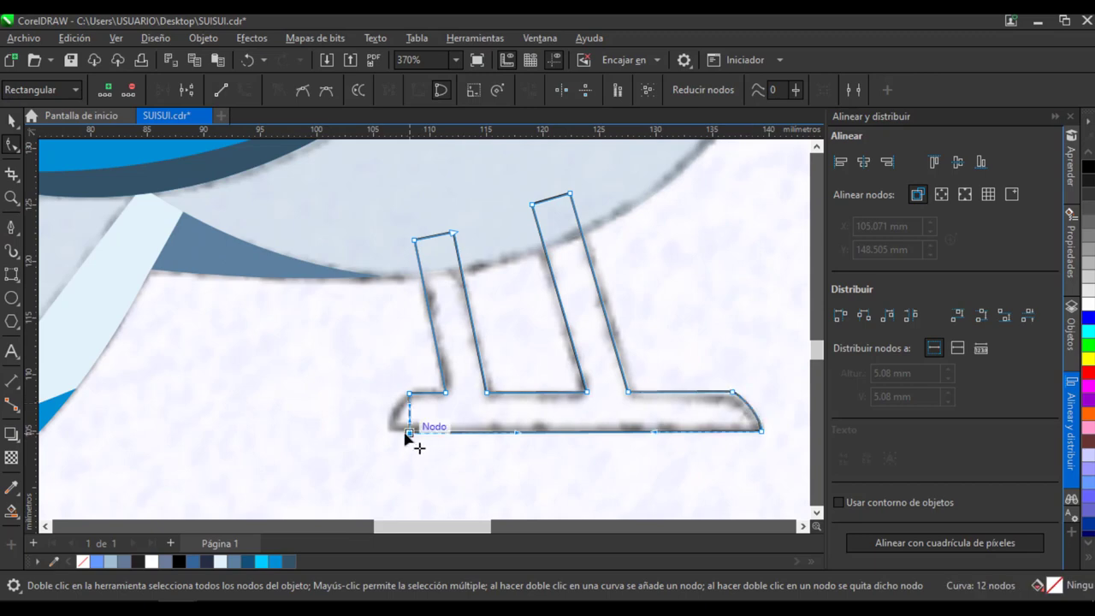
{"action": "mouse_move", "coordinate": [409, 434]}
{"action": "left_mouse_down"}
{"action": "mouse_move", "coordinate": [416, 416]}
{"action": "mouse_move", "coordinate": [406, 416]}
{"action": "left_mouse_up"}
Fill the leg shape with dark blue #232E40 sampled from the eye and remove its outline.
{"action": "scroll", "coordinate": [508, 382], "scroll_direction": "down", "scroll_amount": 4}
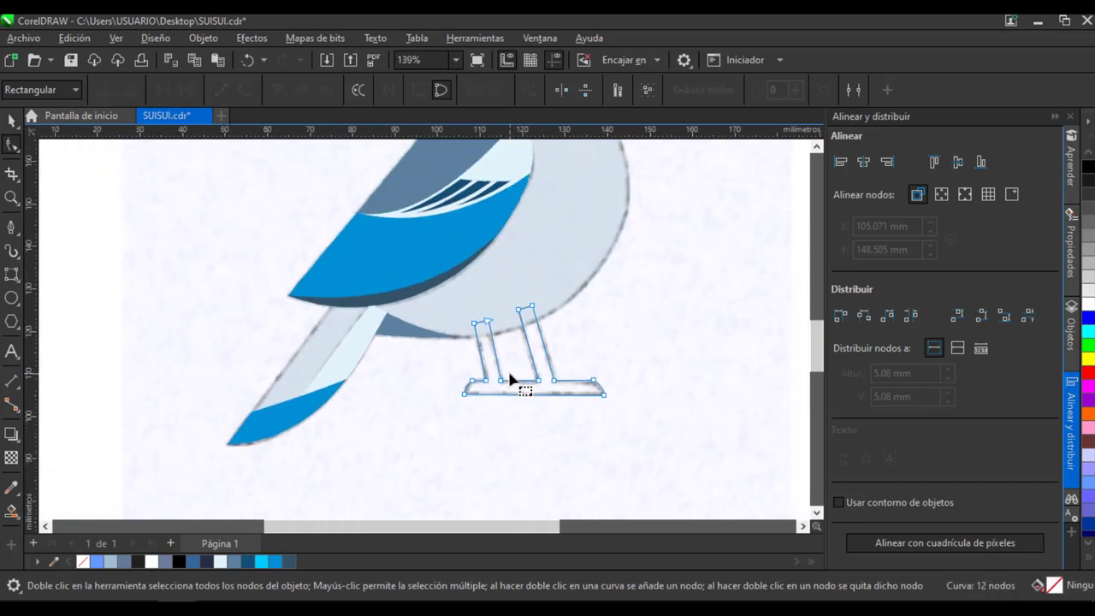
{"action": "left_click", "coordinate": [815, 148]}
{"action": "left_click", "coordinate": [12, 487]}
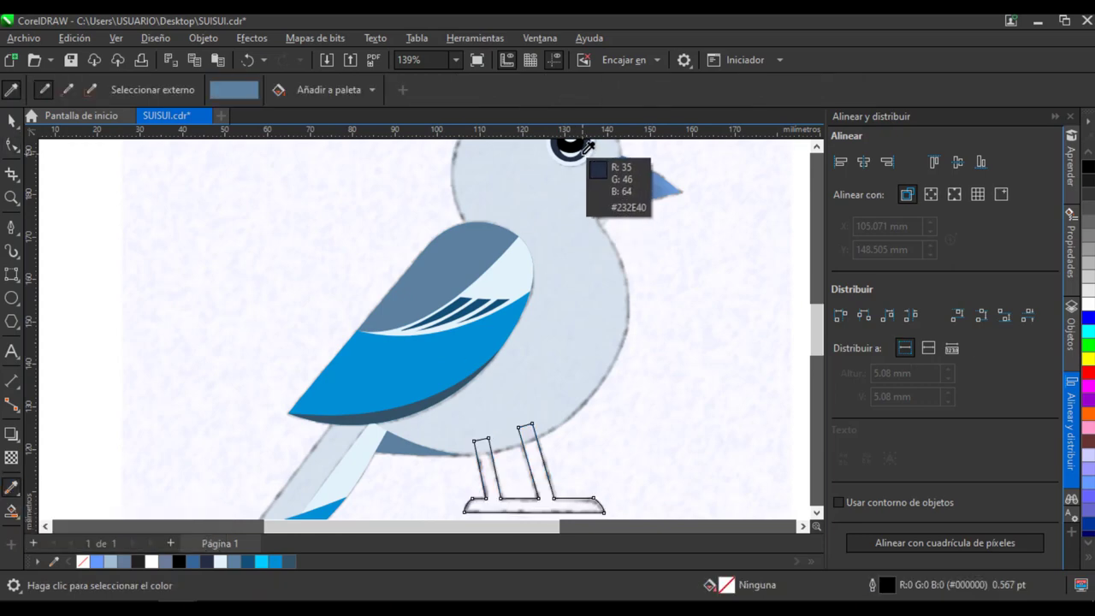
{"action": "left_click", "coordinate": [571, 144]}
{"action": "left_click", "coordinate": [531, 455]}
{"action": "left_click", "coordinate": [11, 121]}
{"action": "left_click", "coordinate": [1087, 558]}
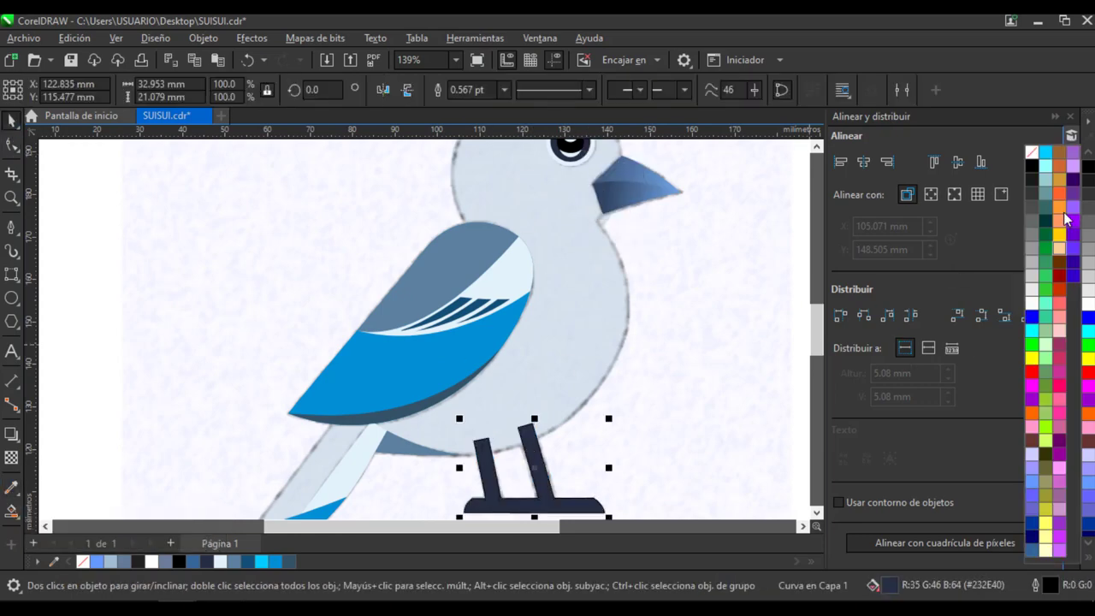
{"action": "right_click", "coordinate": [1030, 152]}
{"action": "left_click", "coordinate": [721, 319]}
Remove the transparency from the bird's body so its fill is fully opaque.
{"action": "scroll", "coordinate": [652, 327], "scroll_direction": "down", "scroll_amount": 2}
{"action": "left_click", "coordinate": [604, 346]}
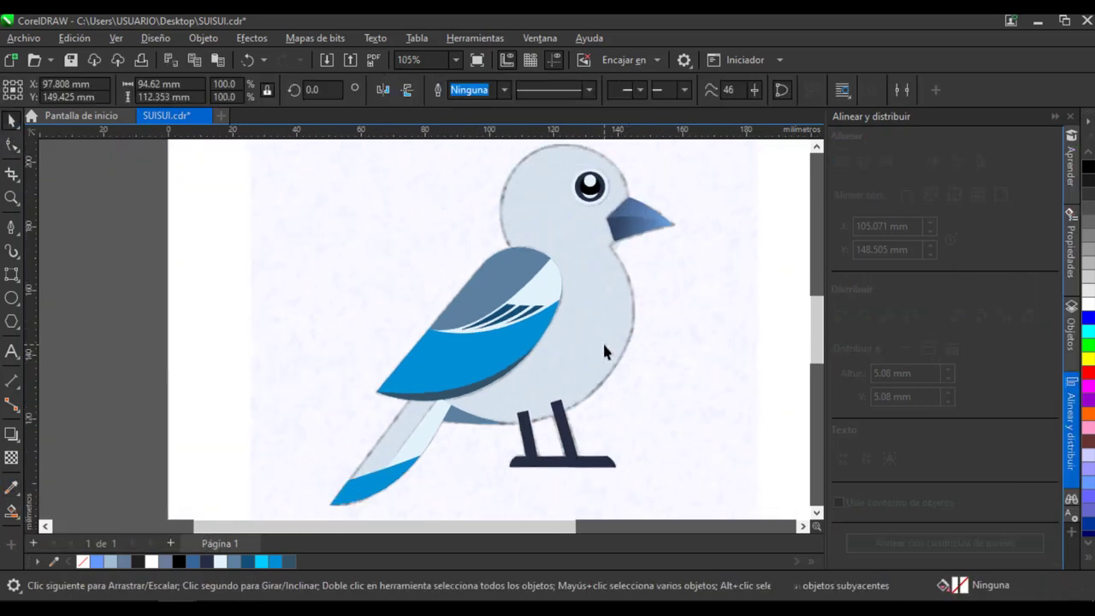
{"action": "left_click", "coordinate": [11, 459]}
{"action": "scroll", "coordinate": [817, 334], "scroll_direction": "down", "scroll_amount": 1}
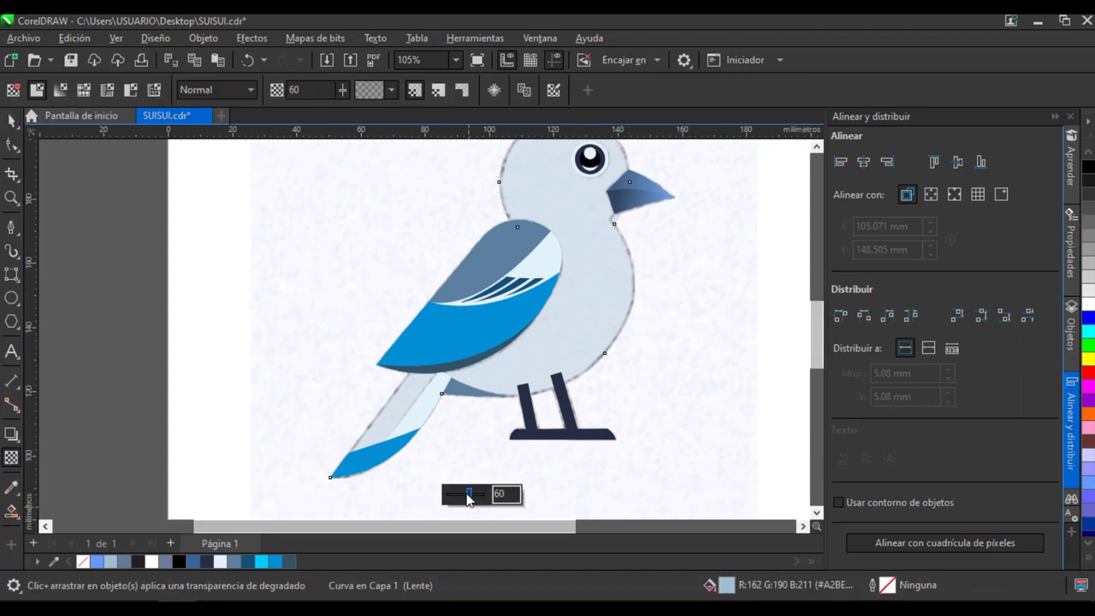
{"action": "left_click_drag", "start_coordinate": [822, 330], "coordinate": [819, 325]}
{"action": "scroll", "coordinate": [577, 367], "scroll_direction": "down", "scroll_amount": 1}
{"action": "left_click", "coordinate": [11, 122]}
{"action": "left_click", "coordinate": [211, 171]}
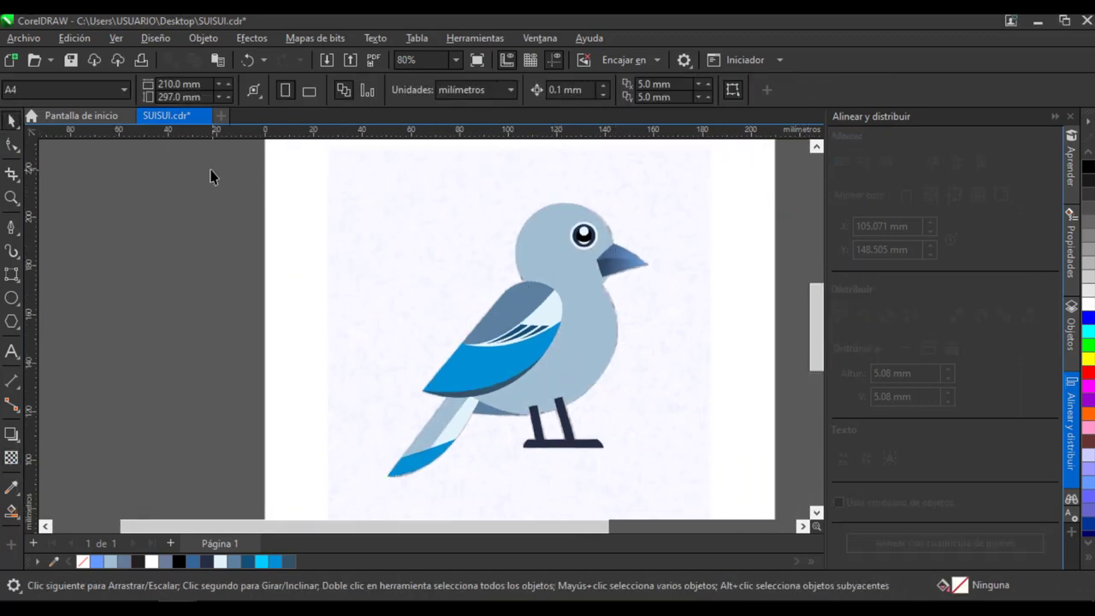
Bring all bird parts except the legs to the front of the page, placing the legs behind the body.
{"action": "left_click_drag", "start_coordinate": [673, 483], "coordinate": [675, 484]}
{"action": "right_click", "coordinate": [570, 336]}
{"action": "mouse_move", "coordinate": [615, 296]}
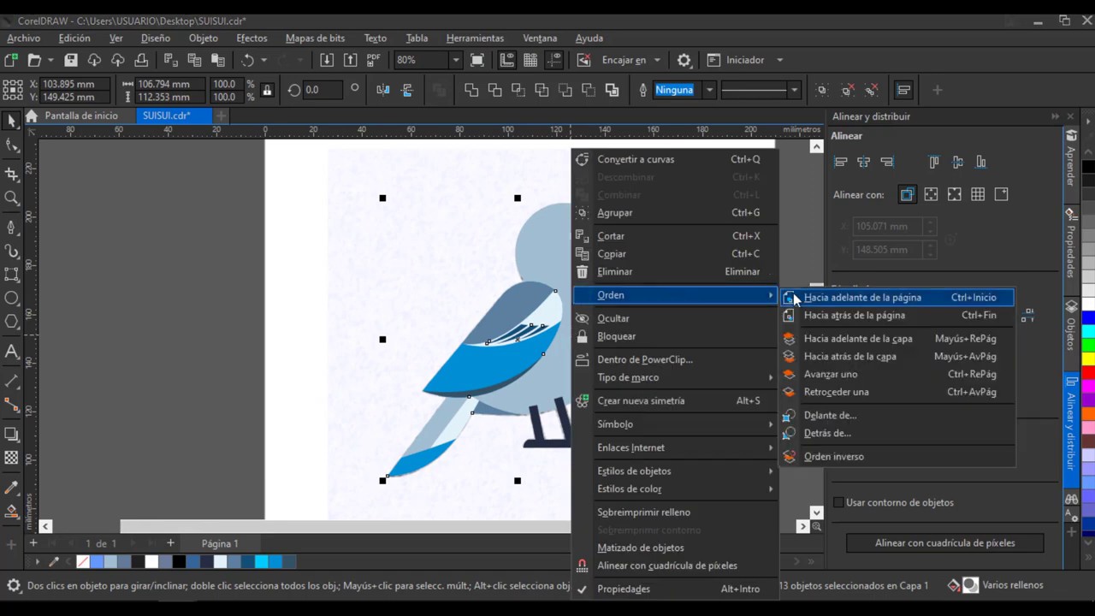
{"action": "left_click", "coordinate": [796, 297]}
{"action": "left_click", "coordinate": [704, 321]}
Select the sketch bitmap in the object list and move it off the page, beside the bird.
{"action": "scroll", "coordinate": [745, 364], "scroll_direction": "down", "scroll_amount": 1}
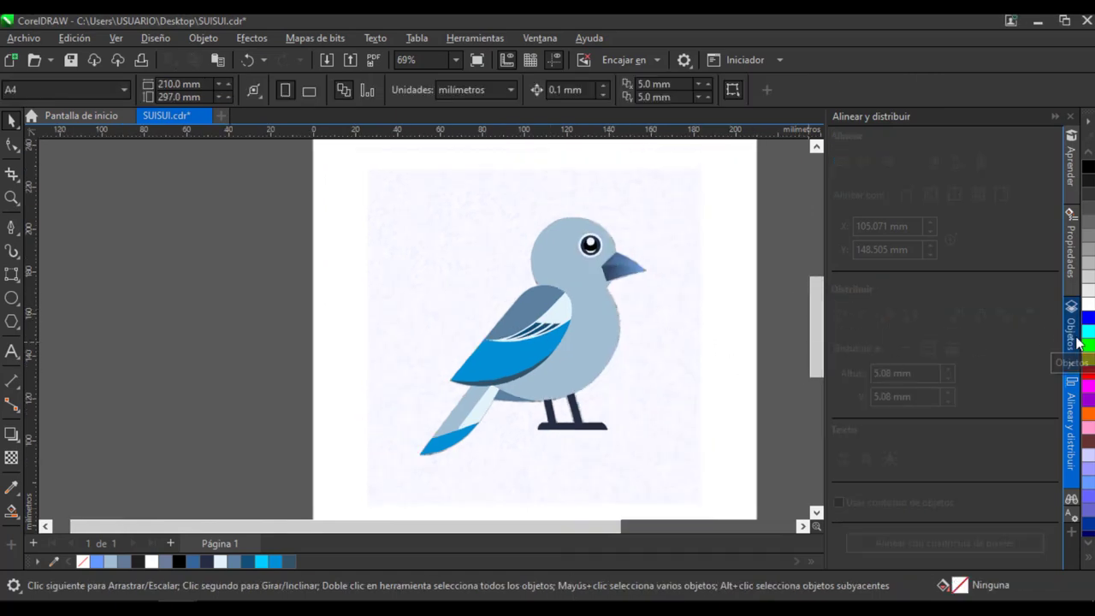
{"action": "left_click", "coordinate": [1078, 343]}
{"action": "scroll", "coordinate": [1046, 445], "scroll_direction": "down", "scroll_amount": 5}
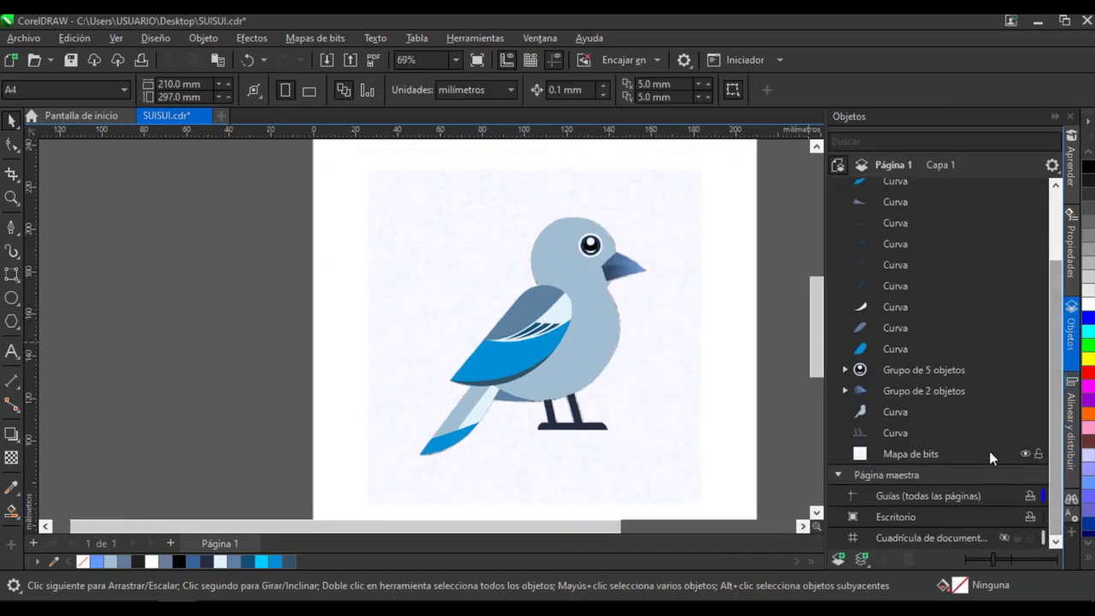
{"action": "left_click", "coordinate": [989, 454]}
{"action": "left_click_drag", "start_coordinate": [623, 378], "coordinate": [367, 374]}
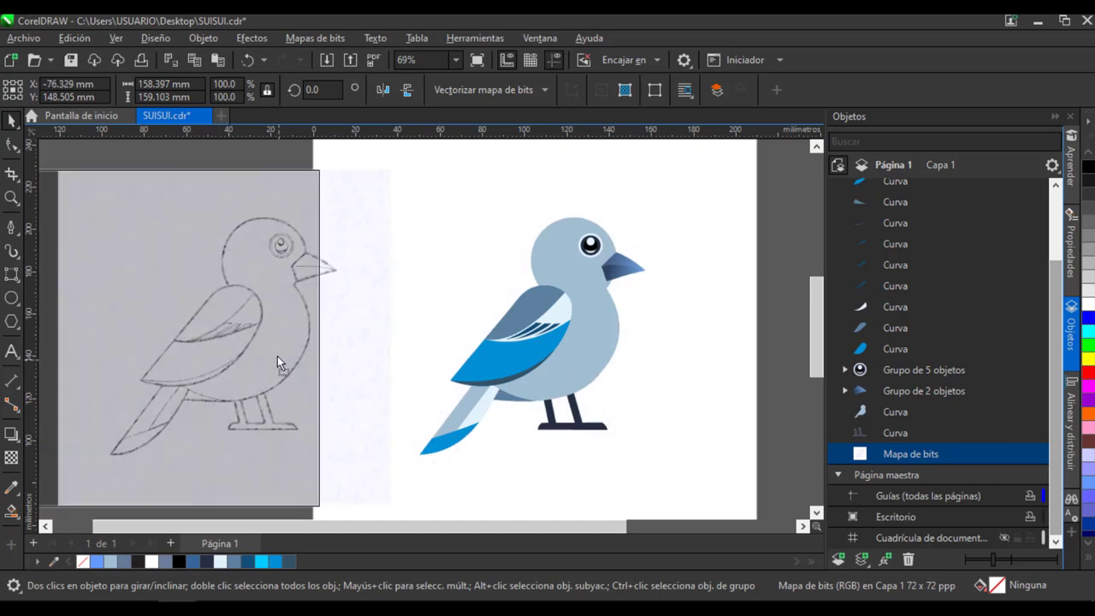
{"action": "left_click_drag", "start_coordinate": [277, 356], "coordinate": [266, 355]}
{"action": "left_click", "coordinate": [355, 240]}
Group all the objects that make up the bird.
{"action": "left_click_drag", "start_coordinate": [370, 179], "coordinate": [444, 272]}
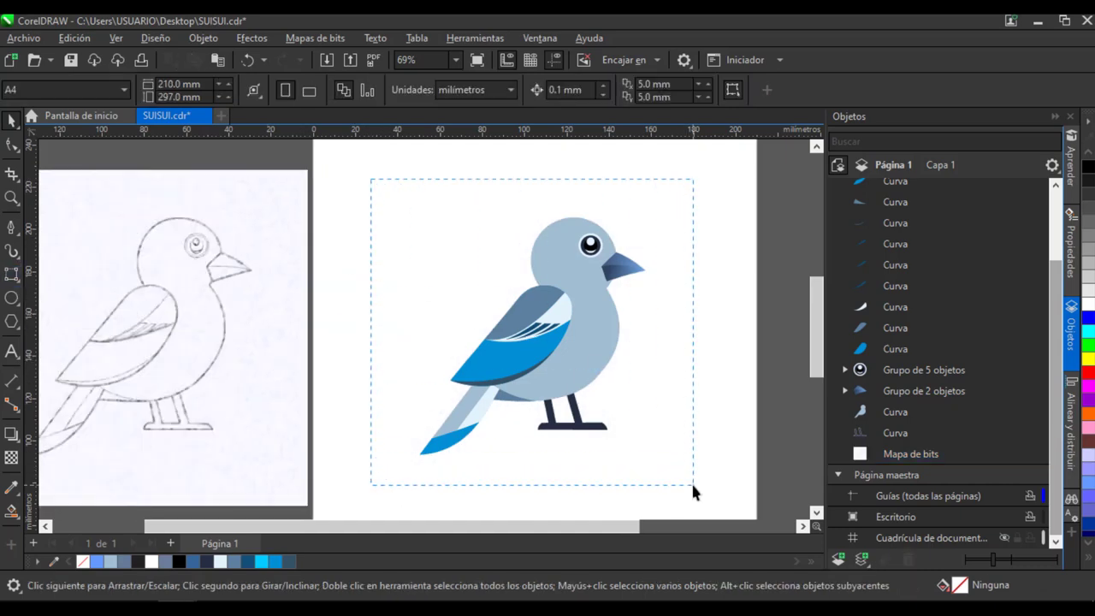
{"action": "left_click_drag", "start_coordinate": [693, 485], "coordinate": [695, 487]}
{"action": "right_click", "coordinate": [566, 278]}
{"action": "left_click", "coordinate": [633, 212]}
{"action": "left_click", "coordinate": [704, 229]}
Draw a square about 160 mm wide around the bird.
{"action": "left_click", "coordinate": [18, 281]}
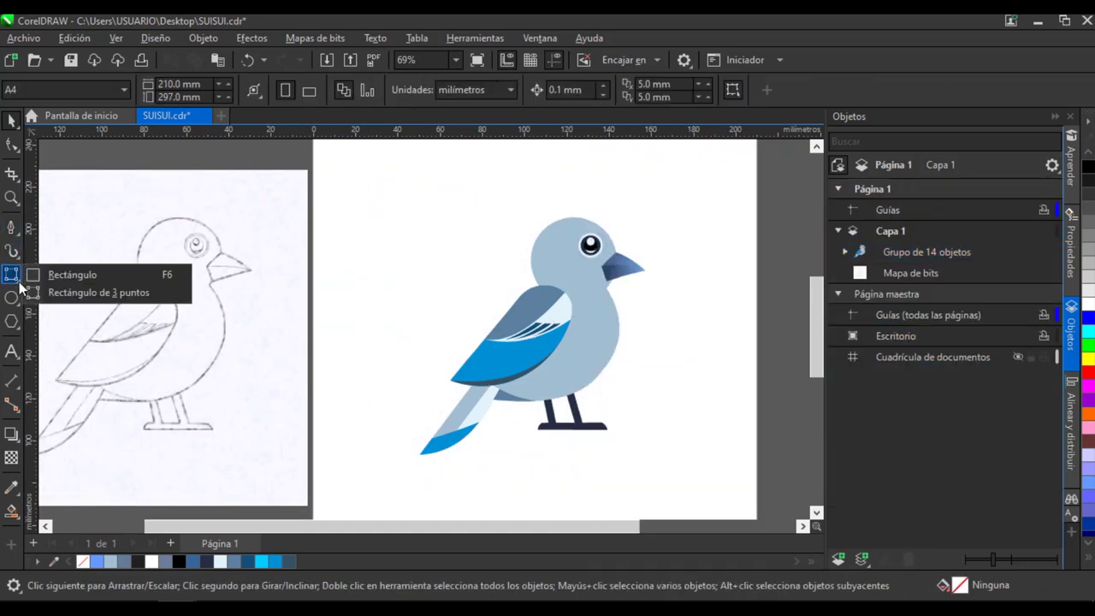
{"action": "left_click", "coordinate": [71, 274]}
{"action": "left_click_drag", "start_coordinate": [347, 175], "coordinate": [703, 435]}
{"action": "key", "text": "ctrl+z"}
{"action": "left_click_drag", "start_coordinate": [668, 529], "coordinate": [682, 529]}
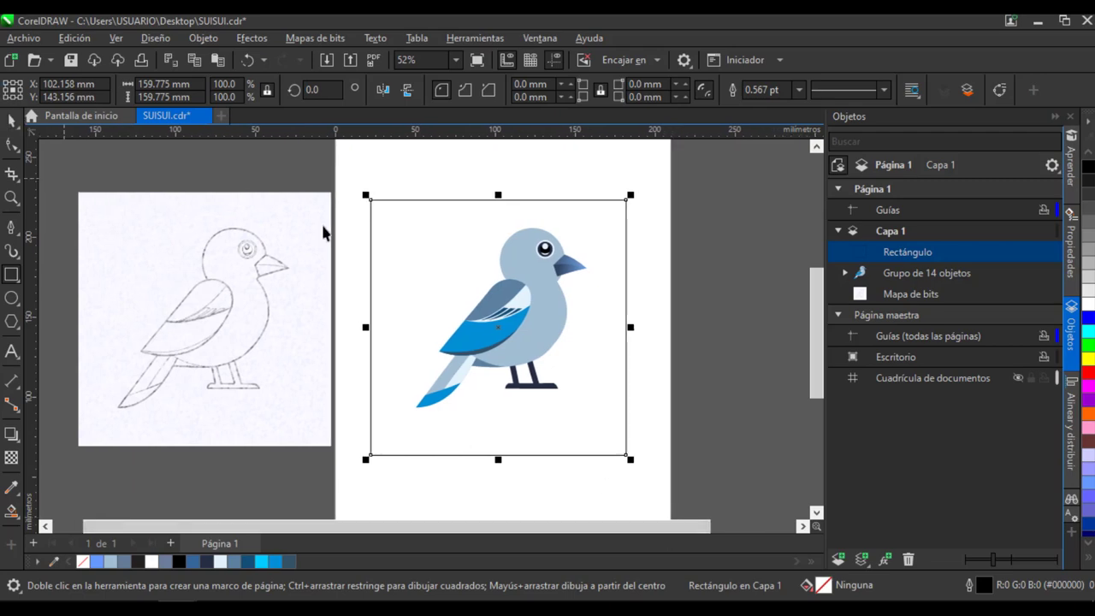
Send the square to the back of the page, behind the bird.
{"action": "left_click", "coordinate": [11, 121]}
{"action": "right_click", "coordinate": [476, 200]}
{"action": "mouse_move", "coordinate": [501, 255]}
{"action": "left_click", "coordinate": [725, 276]}
Centre the bird group on the square horizontally and vertically, and move the bird slightly upward.
{"action": "left_click", "coordinate": [540, 276]}
{"action": "left_click", "coordinate": [604, 224], "text": "shift"}
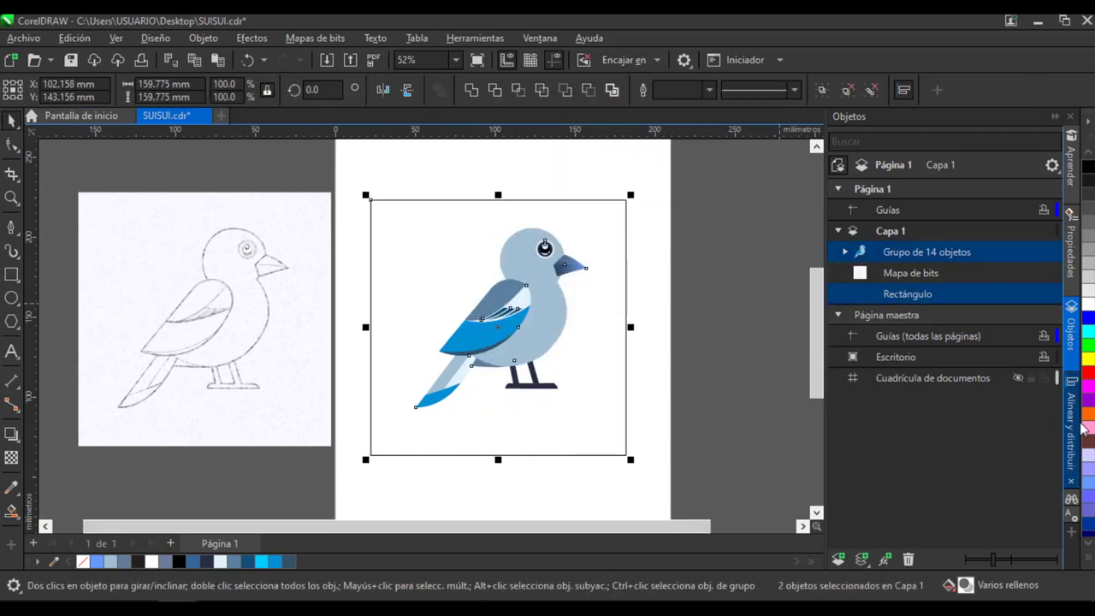
{"action": "left_click", "coordinate": [1071, 436]}
{"action": "left_click", "coordinate": [866, 162]}
{"action": "left_click", "coordinate": [957, 162]}
{"action": "key", "text": "Escape"}
{"action": "left_click", "coordinate": [544, 323]}
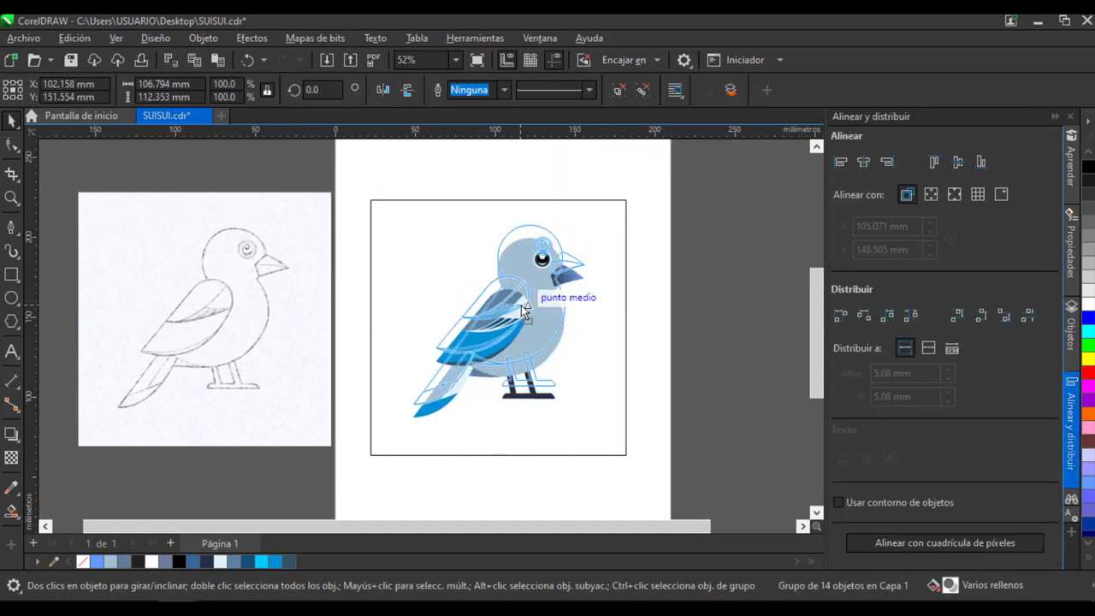
{"action": "key", "text": "Escape"}
Apply an elliptical fountain fill to the square, running from white at the centre to black at the corners.
{"action": "left_click", "coordinate": [602, 296]}
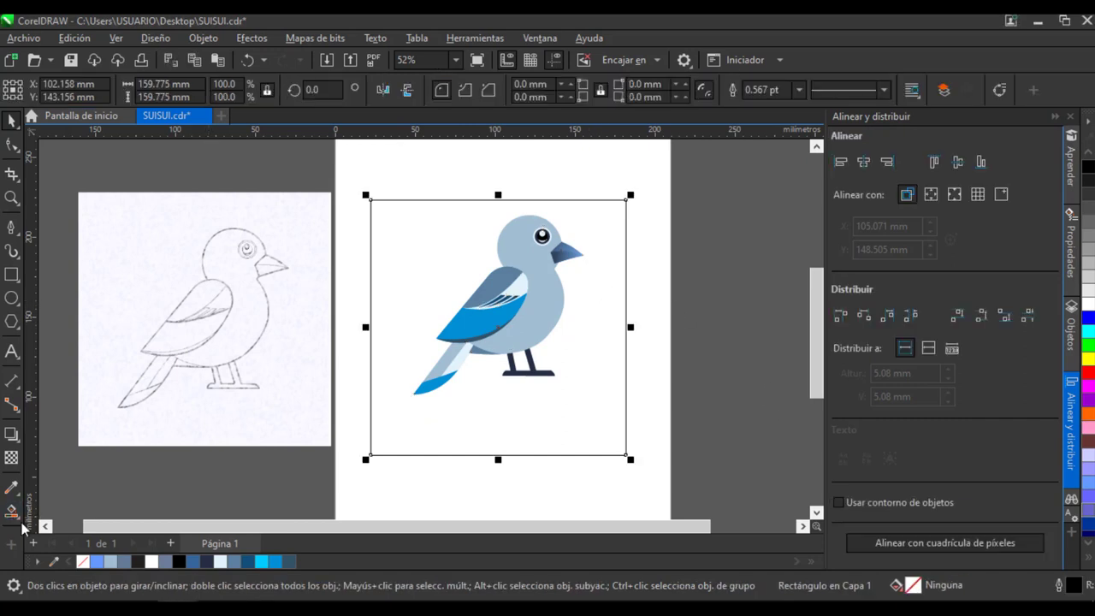
{"action": "left_click", "coordinate": [17, 517]}
{"action": "left_click", "coordinate": [76, 510]}
{"action": "left_click_drag", "start_coordinate": [458, 289], "coordinate": [625, 452]}
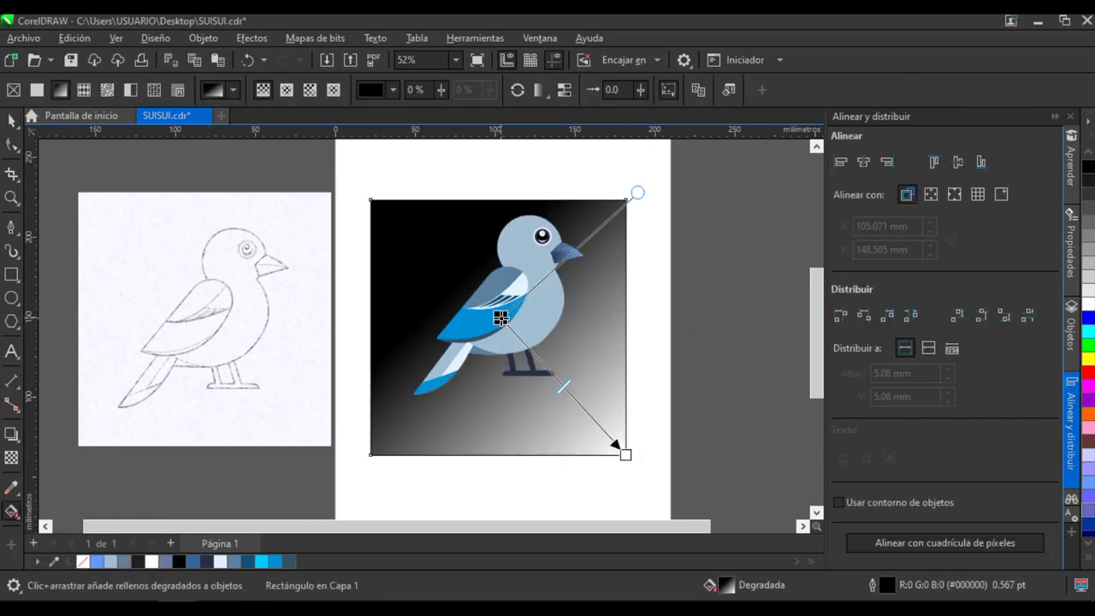
{"action": "left_click", "coordinate": [286, 90]}
{"action": "left_click_drag", "start_coordinate": [508, 315], "coordinate": [508, 315]}
Set the outer colour of the square's gradient to pale blue.
{"action": "left_click", "coordinate": [625, 455]}
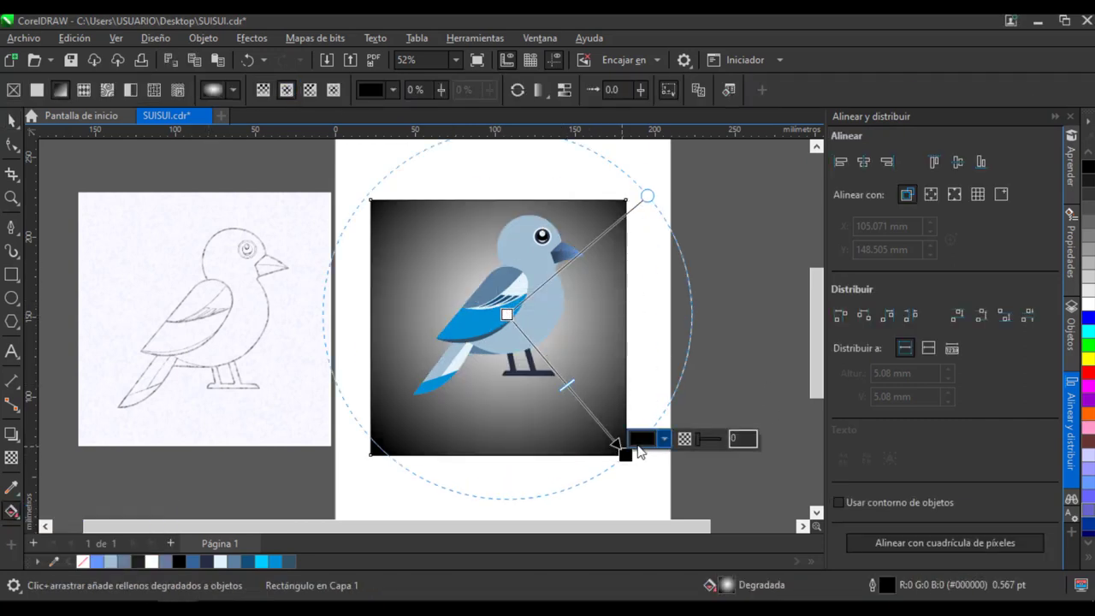
{"action": "left_click", "coordinate": [648, 441]}
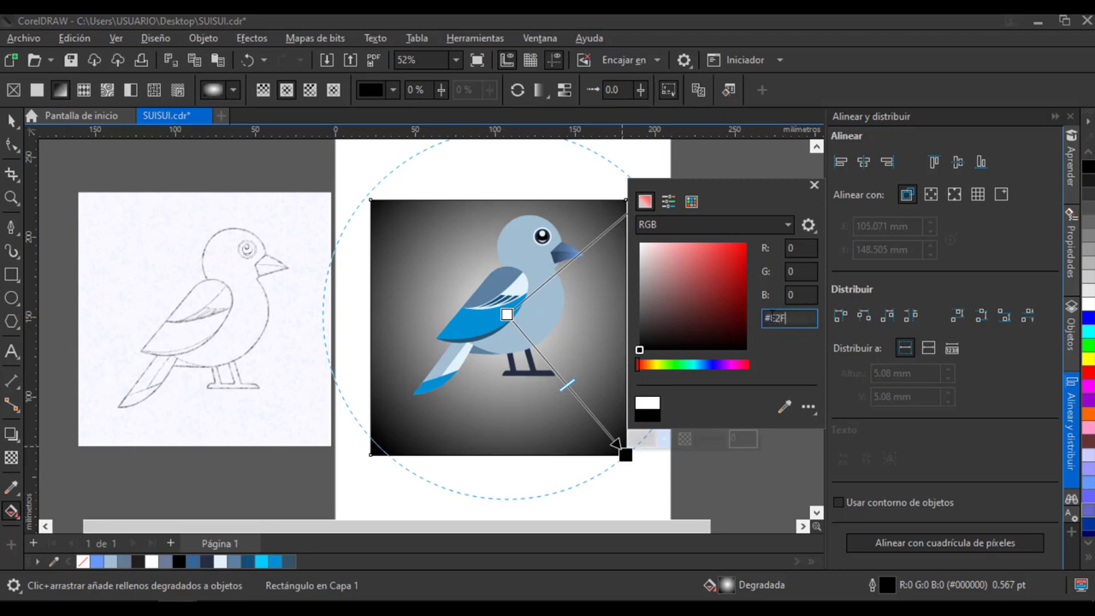
{"action": "left_click", "coordinate": [798, 295]}
{"action": "left_click", "coordinate": [815, 185]}
Remove the outline from the background square.
{"action": "left_click", "coordinate": [12, 121]}
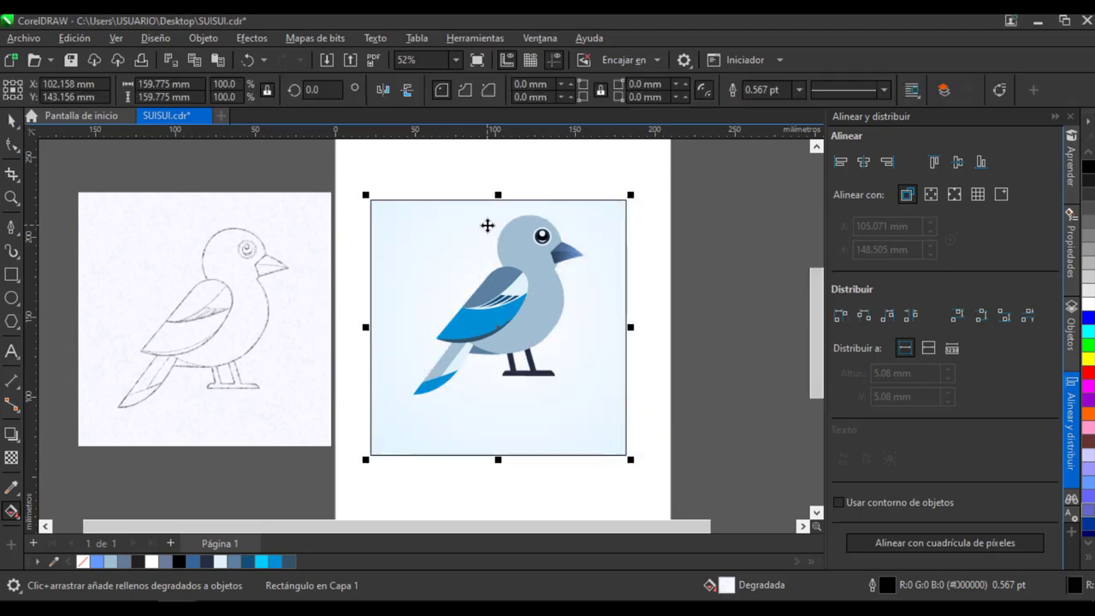
{"action": "left_click", "coordinate": [1088, 557]}
{"action": "right_click", "coordinate": [1029, 151]}
{"action": "left_click", "coordinate": [752, 214]}
{"action": "left_click", "coordinate": [751, 221]}
Add the artistic text "SUISUI" beneath the bird inside the square.
{"action": "left_click", "coordinate": [16, 352]}
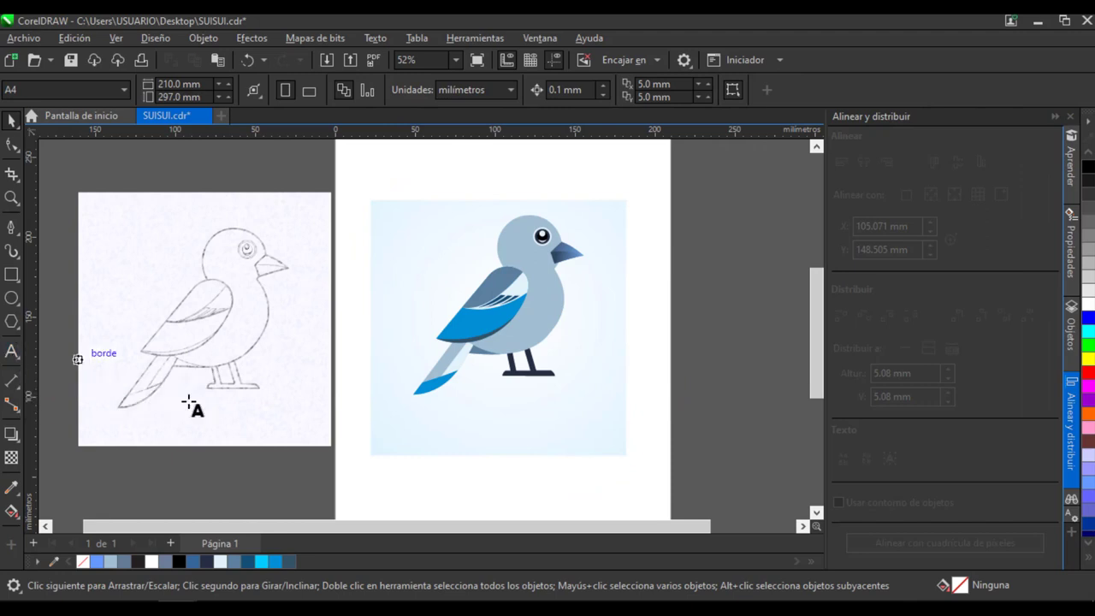
{"action": "key", "text": "BackSpace"}
{"action": "key", "text": "BackSpace"}
{"action": "key", "text": "BackSpace"}
{"action": "type", "text": "SUISUI"}
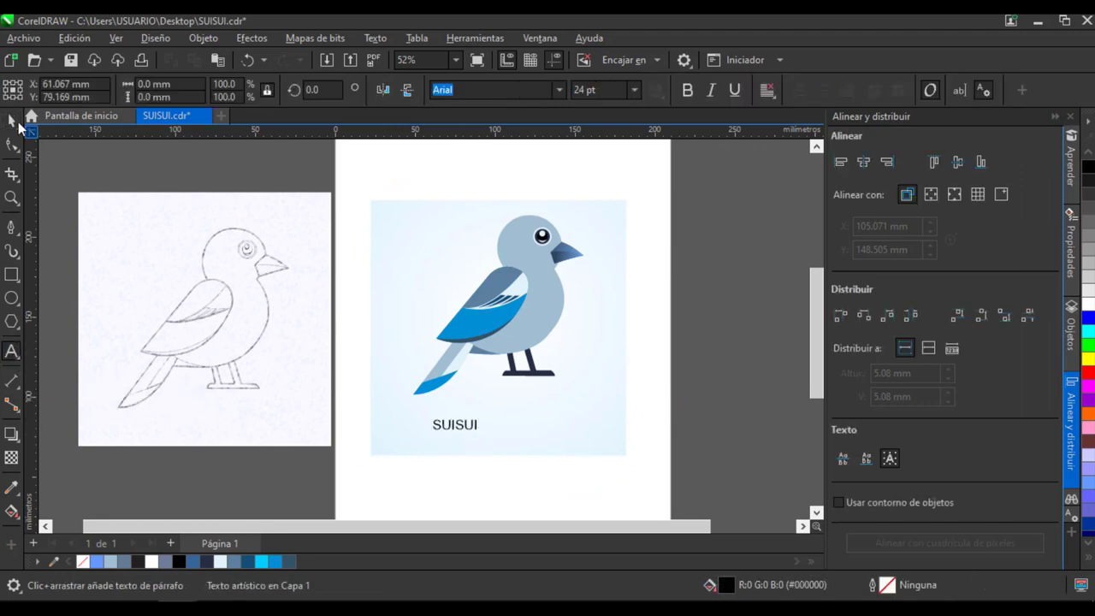
Centre the SUISUI text horizontally on the background square.
{"action": "left_click", "coordinate": [13, 122]}
{"action": "left_click", "coordinate": [536, 428], "text": "shift"}
{"action": "left_click", "coordinate": [864, 162]}
{"action": "left_click", "coordinate": [746, 231]}
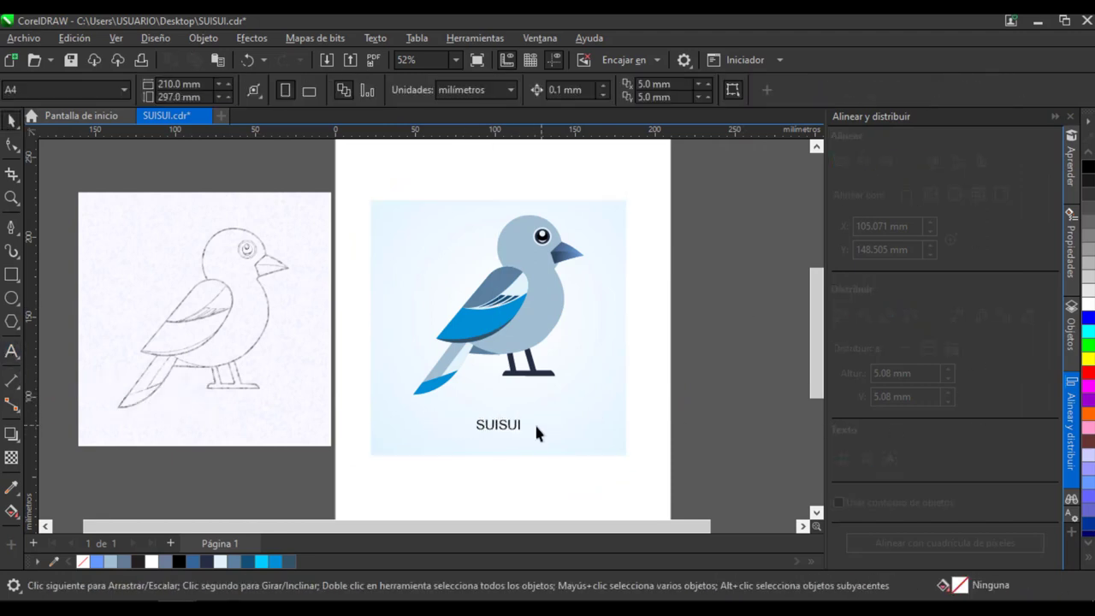
Enlarge the SUISUI text to about 67 mm wide and set its font to Exotc350 Bd BT.
{"action": "left_click", "coordinate": [515, 424]}
{"action": "left_click_drag", "start_coordinate": [525, 414], "coordinate": [562, 394]}
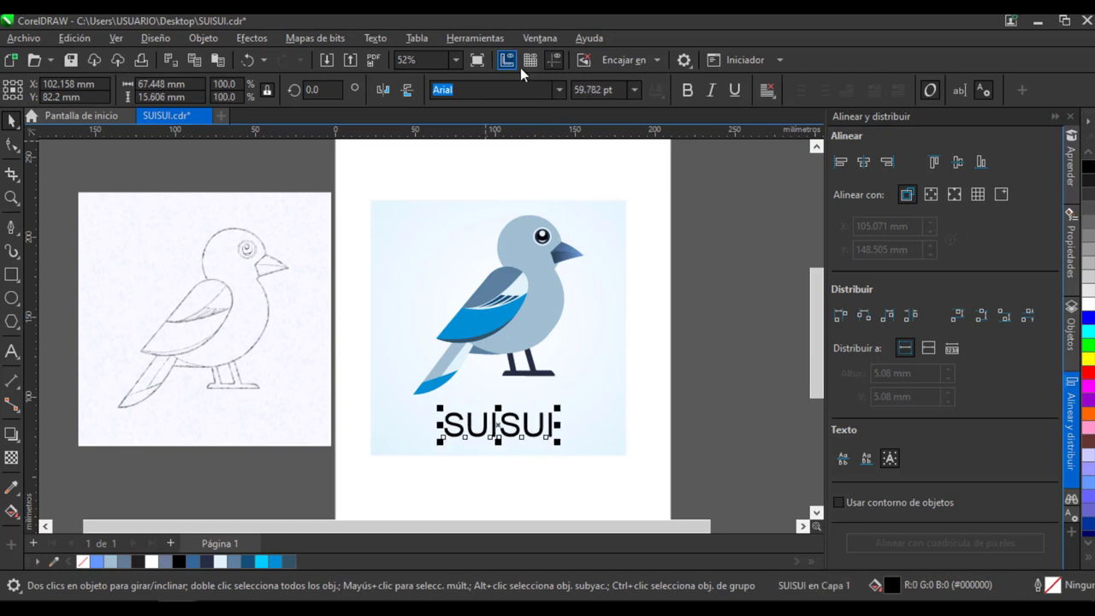
{"action": "left_click", "coordinate": [558, 90]}
{"action": "left_click", "coordinate": [522, 140]}
Centre the restyled text horizontally on the square again and enlarge it to about 79 mm wide.
{"action": "left_click", "coordinate": [553, 390], "text": "shift"}
{"action": "left_click", "coordinate": [864, 161]}
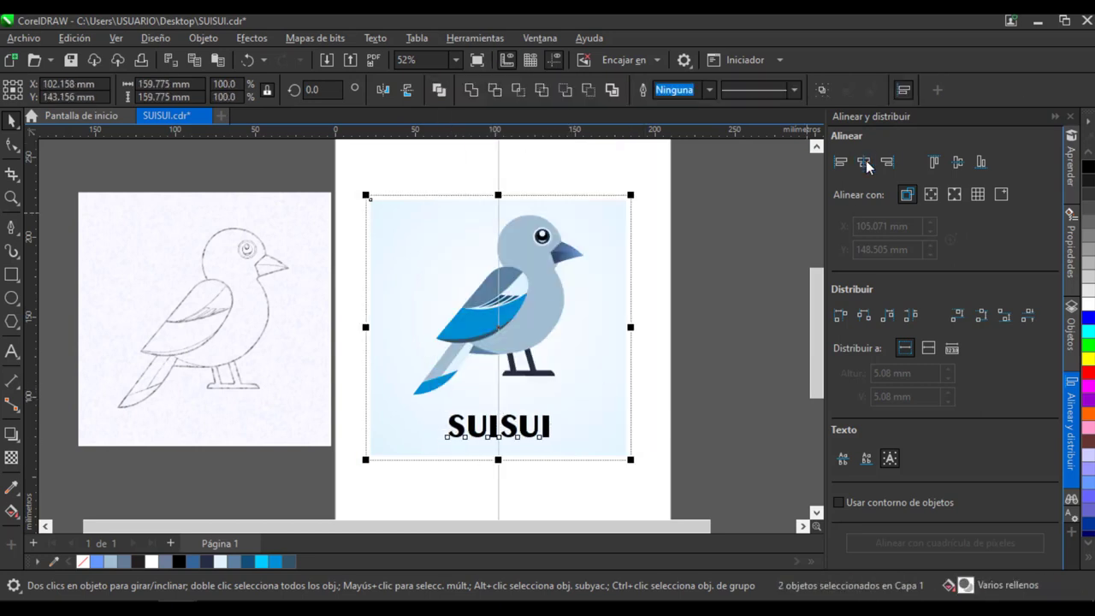
{"action": "left_click", "coordinate": [665, 299]}
{"action": "left_click", "coordinate": [544, 424]}
{"action": "left_click_drag", "start_coordinate": [554, 410], "coordinate": [567, 399]}
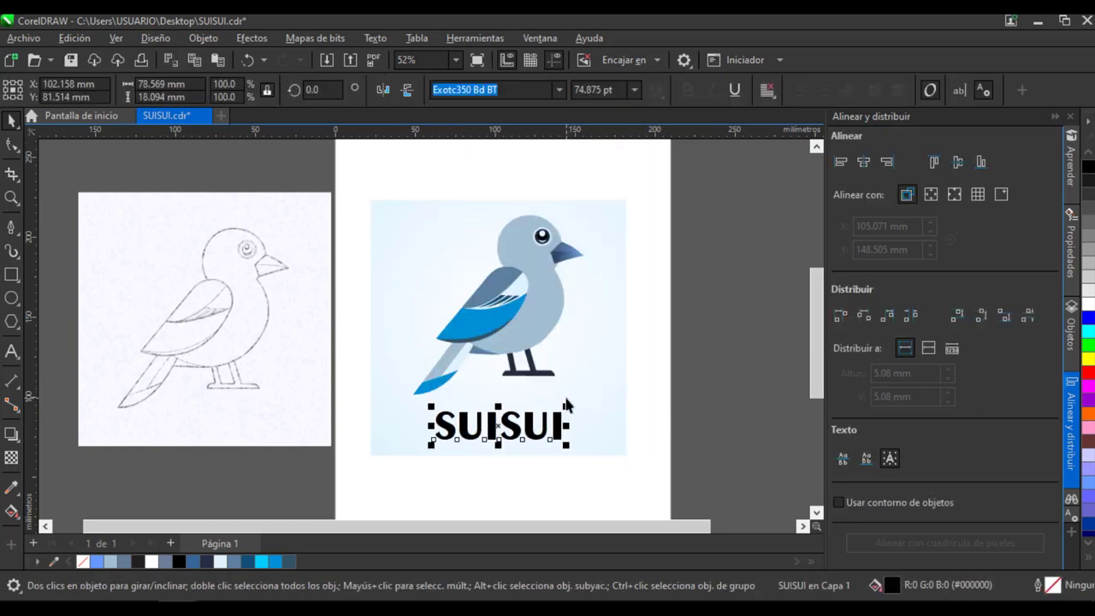
Apply an elliptical fountain fill to the SUISUI text, starting from its middle.
{"action": "left_click", "coordinate": [5, 511]}
{"action": "left_click_drag", "start_coordinate": [505, 426], "coordinate": [539, 425]}
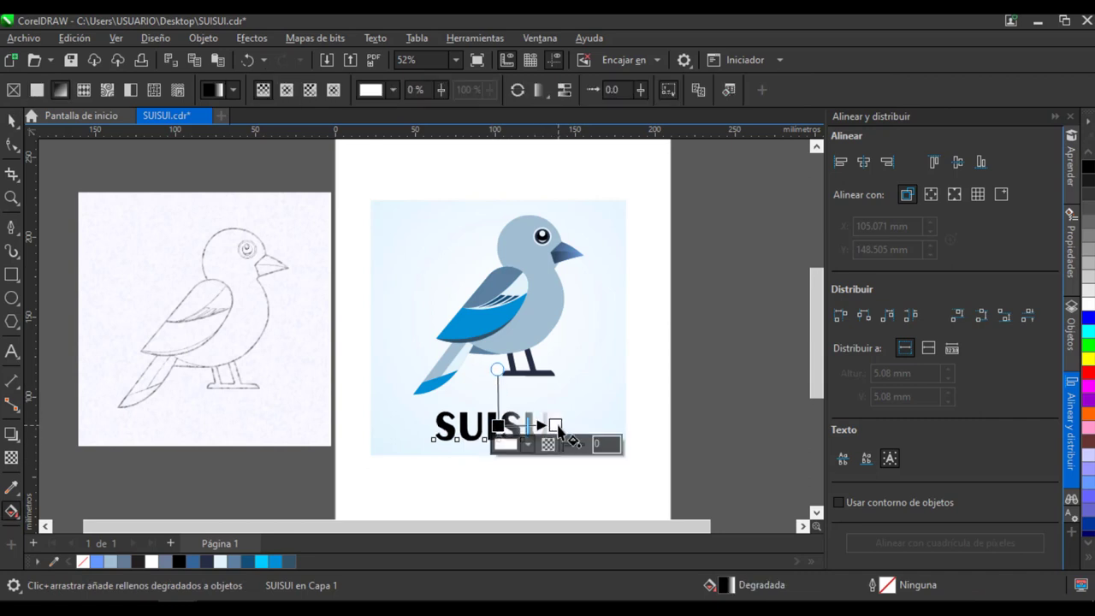
{"action": "left_click", "coordinate": [286, 91]}
Set the centre colour of the text's gradient to #03B2F5.
{"action": "left_click", "coordinate": [498, 426]}
{"action": "left_click", "coordinate": [470, 445]}
{"action": "left_click", "coordinate": [525, 229]}
{"action": "left_click", "coordinate": [522, 268]}
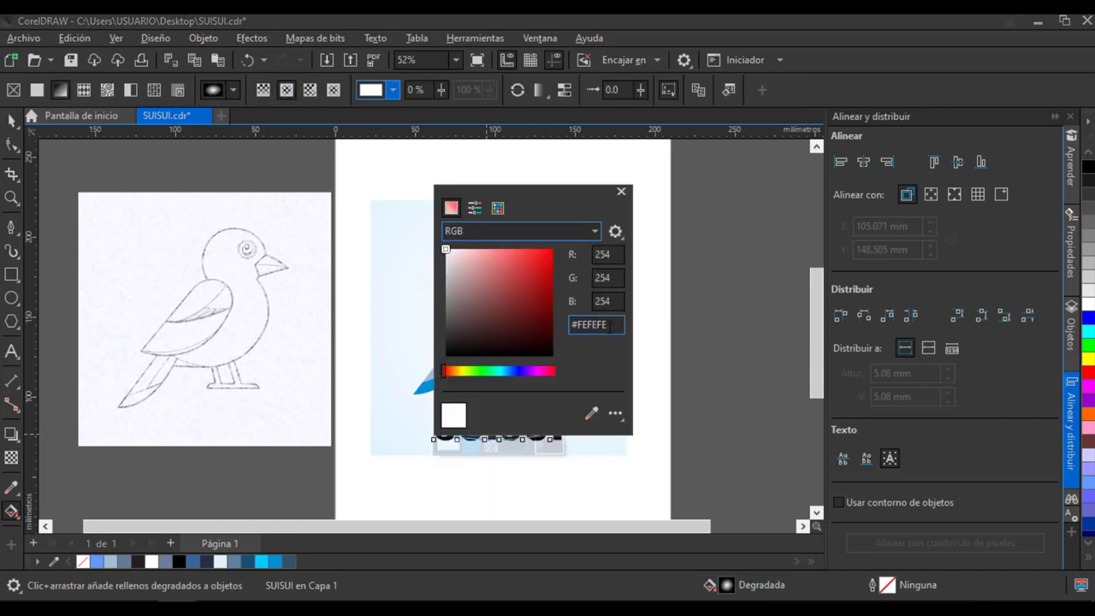
{"action": "double_click", "coordinate": [607, 325]}
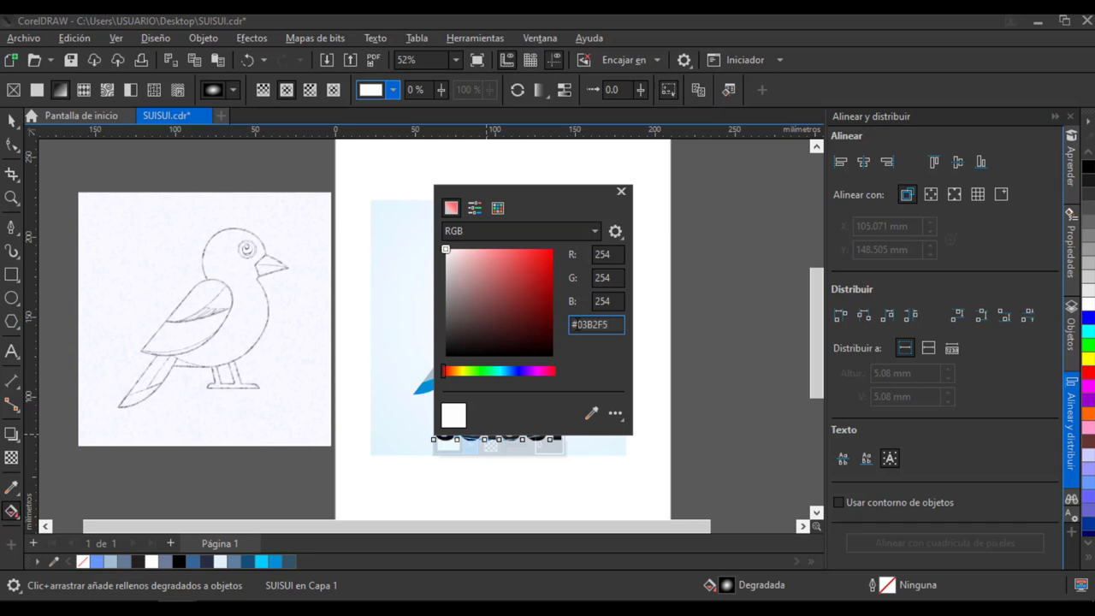
{"action": "key", "text": "Return"}
{"action": "left_click", "coordinate": [622, 192]}
Set the outer colour of the text's gradient to #008FD2.
{"action": "left_click", "coordinate": [555, 425]}
{"action": "left_click", "coordinate": [512, 448]}
{"action": "left_click_drag", "start_coordinate": [666, 324], "coordinate": [645, 324]}
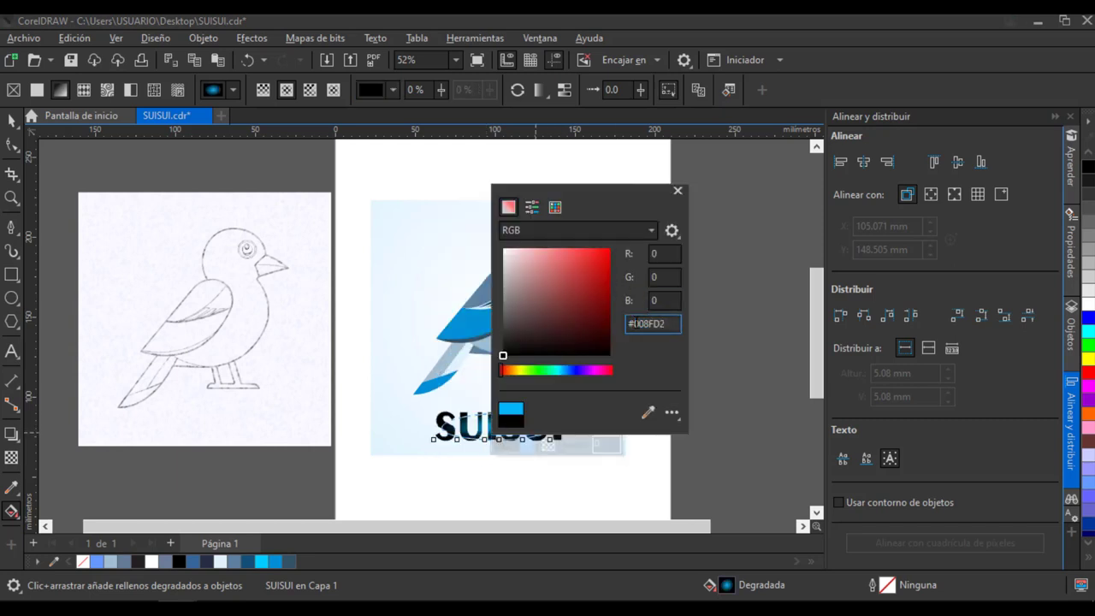
{"action": "key", "text": "Return"}
{"action": "left_click", "coordinate": [677, 190]}
{"action": "key", "text": "space"}
Delete the sketch bitmap beside the page.
{"action": "left_click", "coordinate": [301, 346]}
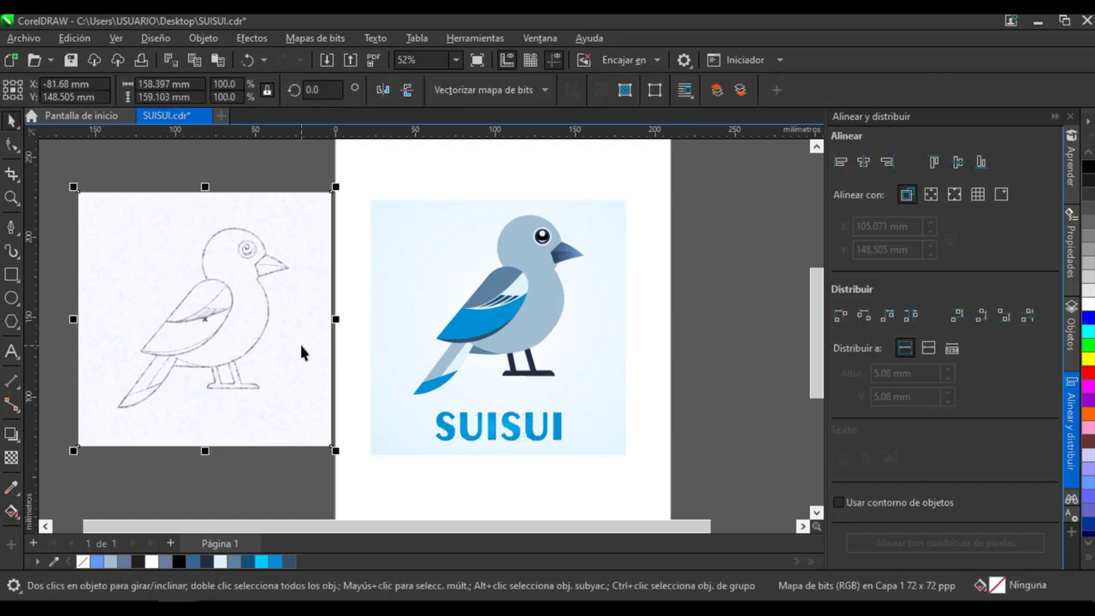
{"action": "key", "text": "Delete"}
{"action": "key", "text": "z"}
{"action": "left_click_drag", "start_coordinate": [365, 191], "coordinate": [639, 462]}
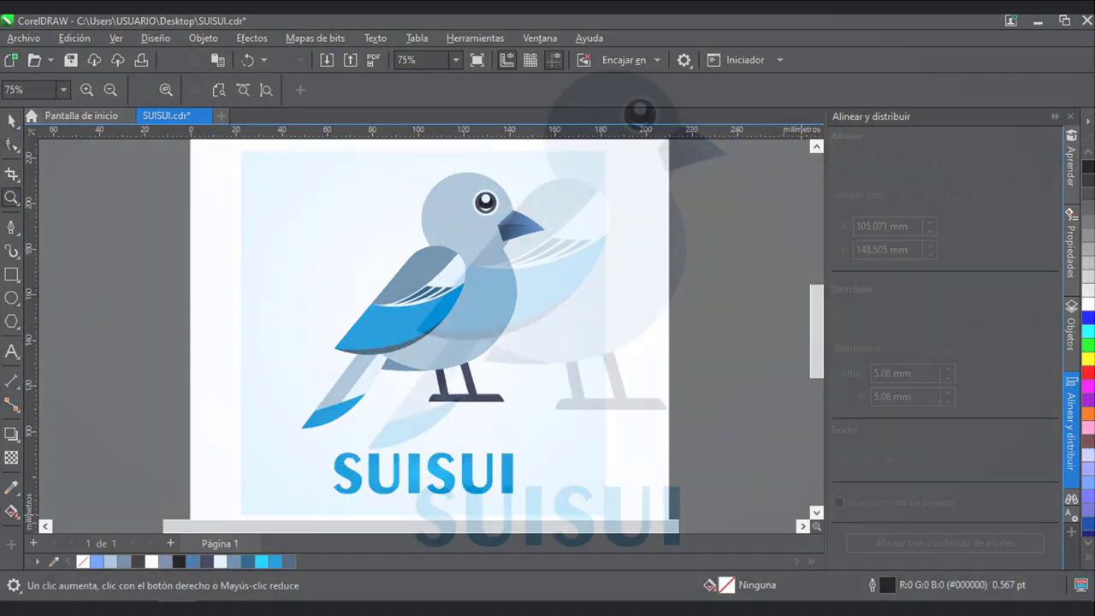